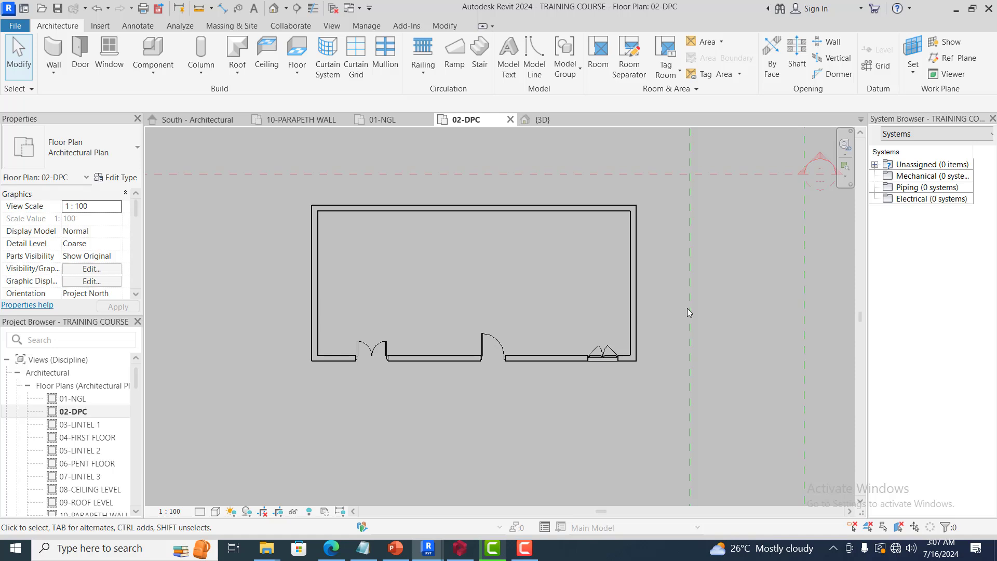
- Mirror a copy of the lower wall's double door onto the upper wall, drawing a horizontal axis from the left wall's midpoint
{"action": "left_click", "coordinate": [444, 26]}
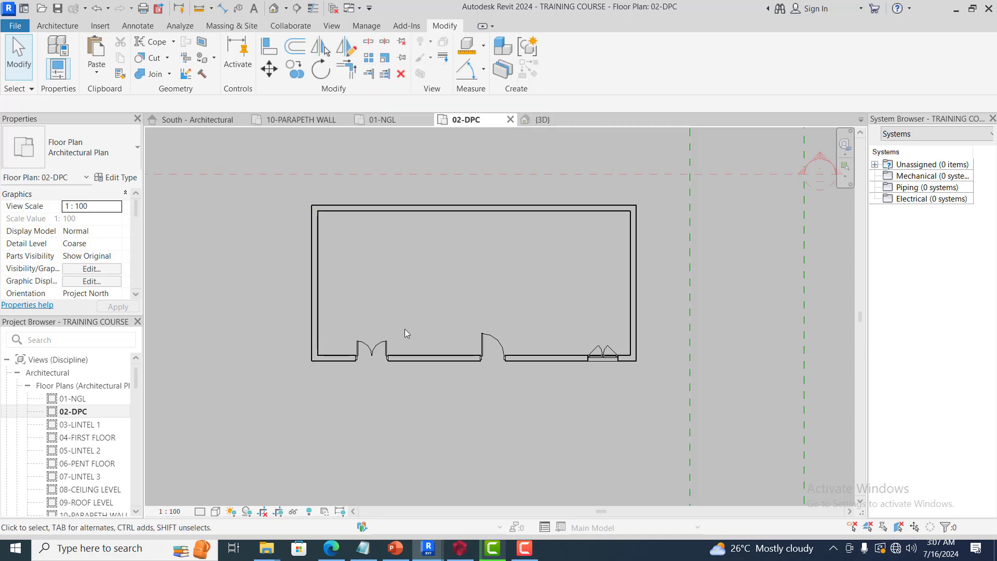
{"action": "scroll", "coordinate": [422, 218], "scroll_direction": "up", "scroll_amount": 1}
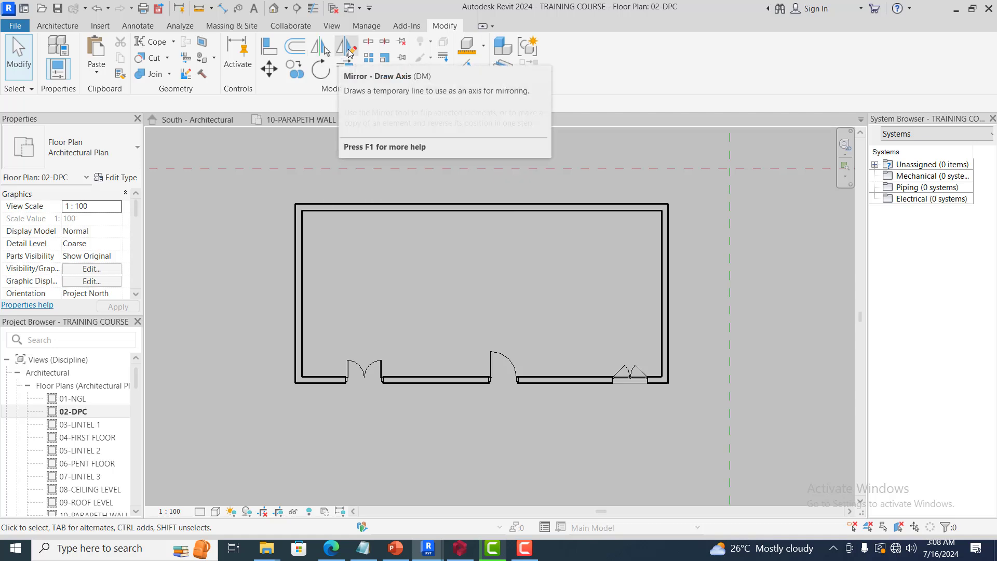
{"action": "left_click", "coordinate": [354, 372]}
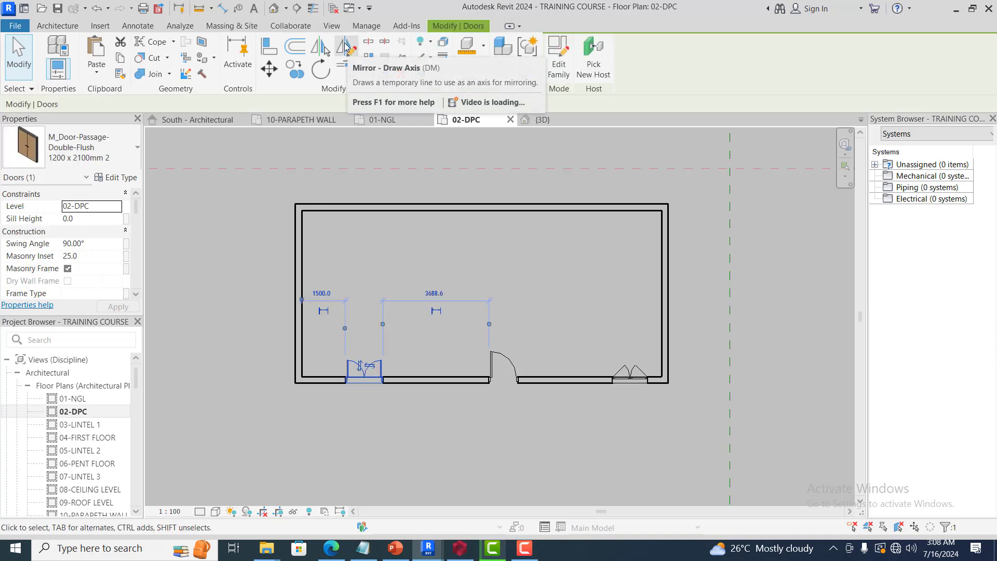
{"action": "left_click", "coordinate": [346, 47]}
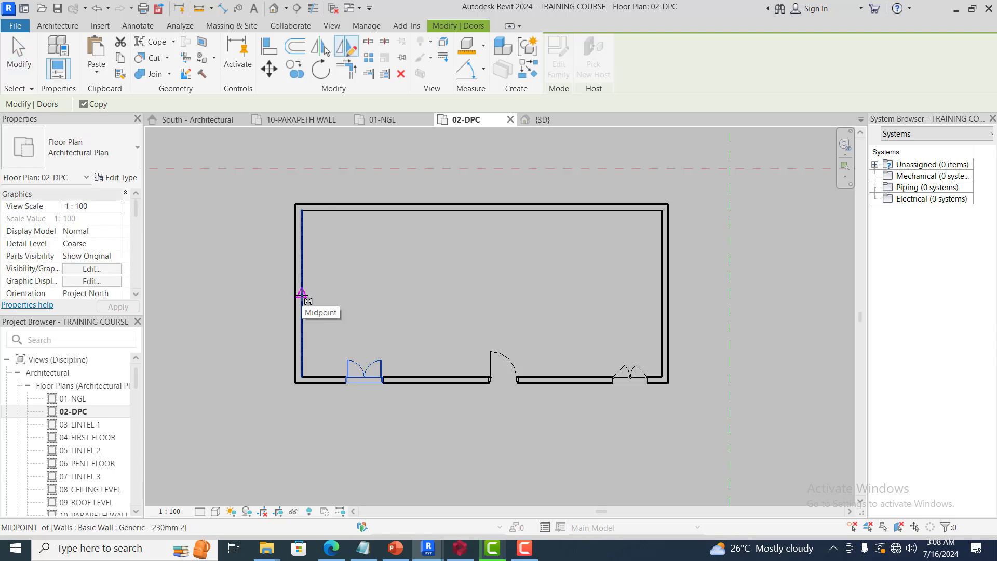
{"action": "left_click", "coordinate": [297, 294]}
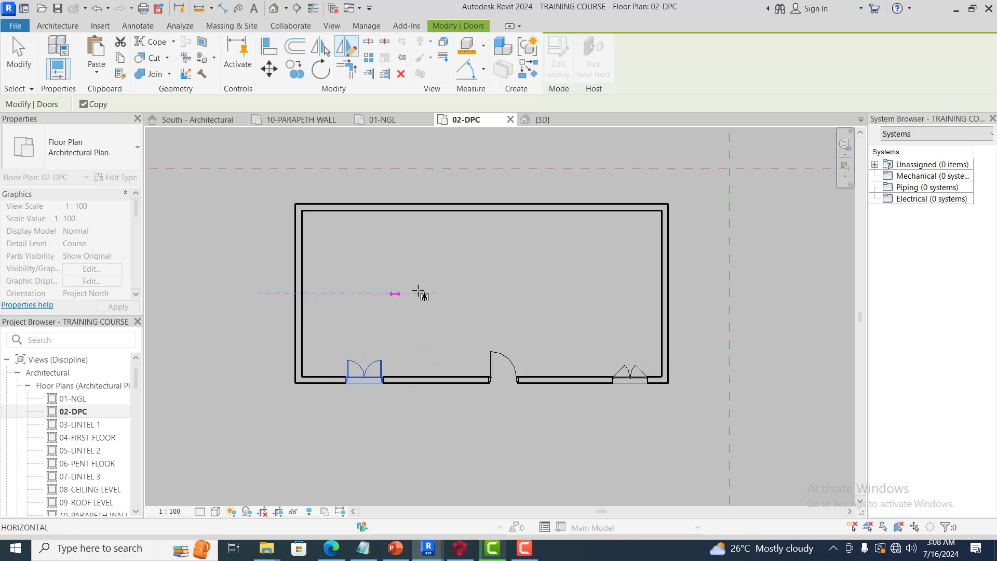
{"action": "left_click", "coordinate": [556, 293]}
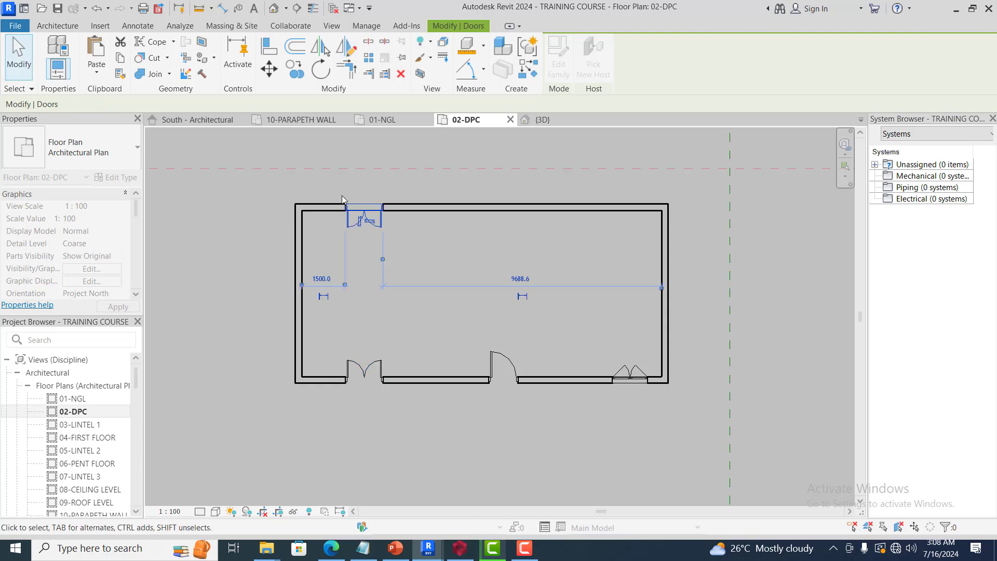
{"action": "scroll", "coordinate": [342, 196], "scroll_direction": "up", "scroll_amount": 2}
{"action": "left_click", "coordinate": [380, 222]}
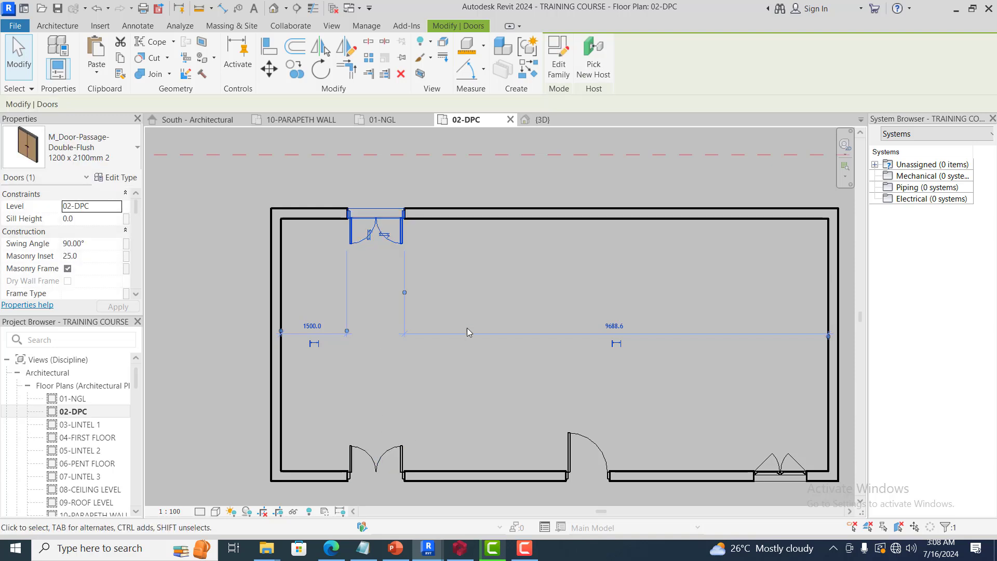
{"action": "left_click", "coordinate": [469, 311]}
{"action": "scroll", "coordinate": [400, 259], "scroll_direction": "down", "scroll_amount": 2}
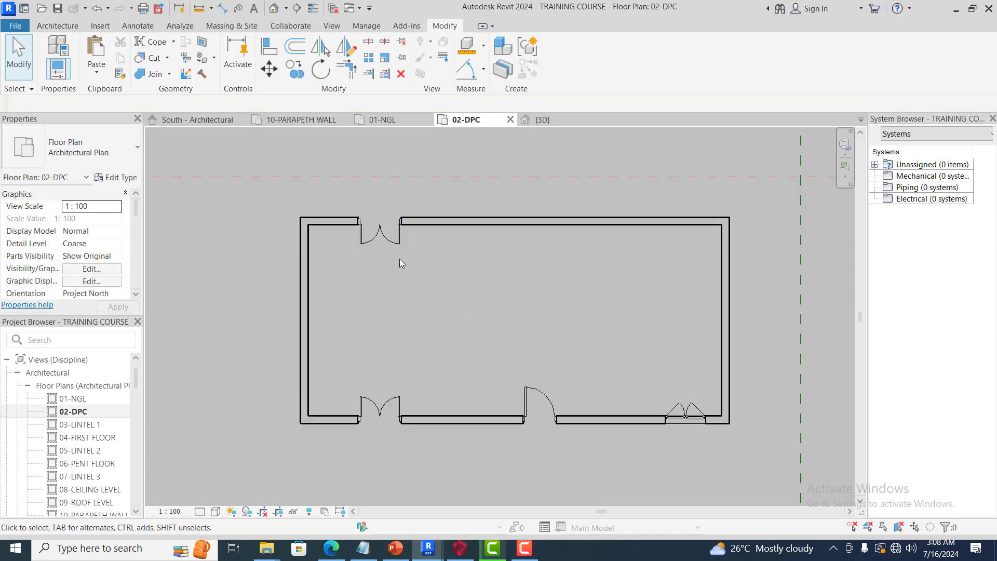
- Try to mirror the lower wall's double door about an axis drawn from the room's lower-left inner corner
{"action": "scroll", "coordinate": [347, 395], "scroll_direction": "up", "scroll_amount": 3}
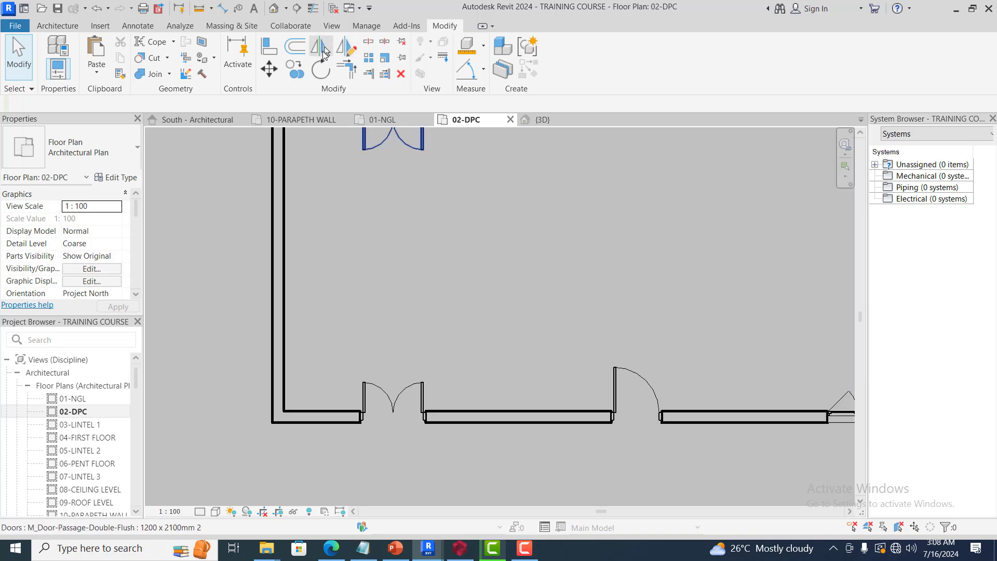
{"action": "left_click", "coordinate": [392, 406]}
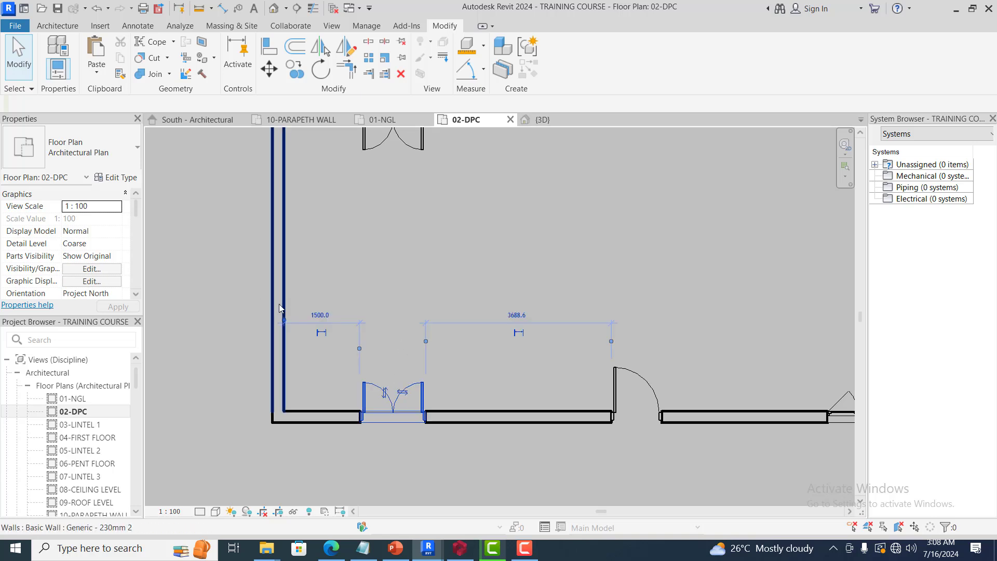
{"action": "left_click", "coordinate": [348, 48]}
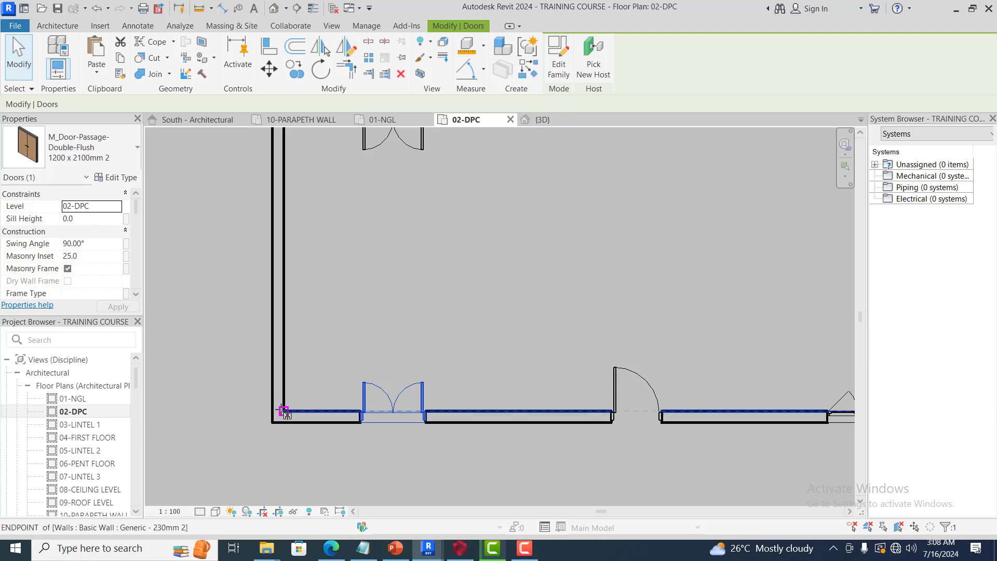
{"action": "left_click", "coordinate": [284, 411]}
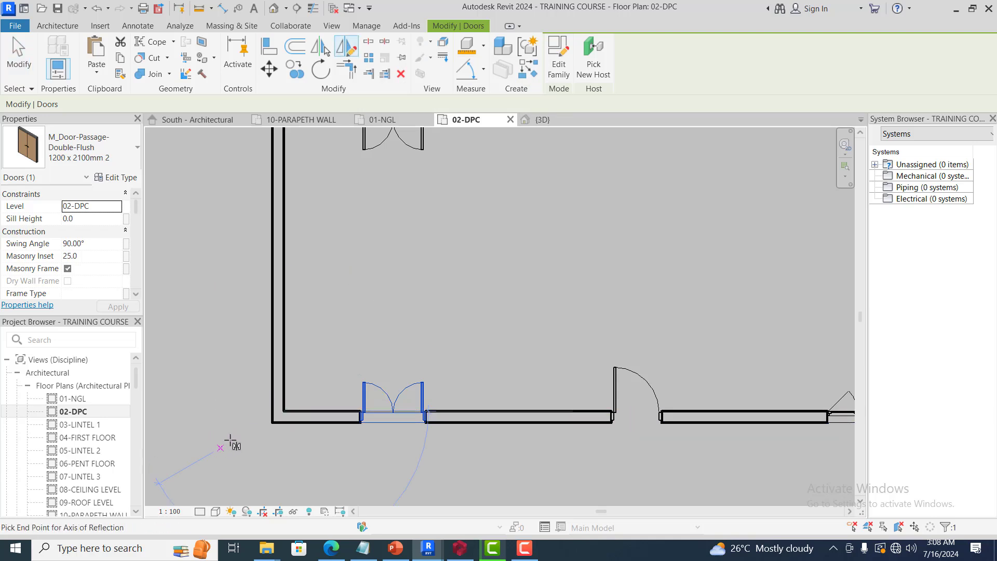
{"action": "left_click", "coordinate": [284, 411]}
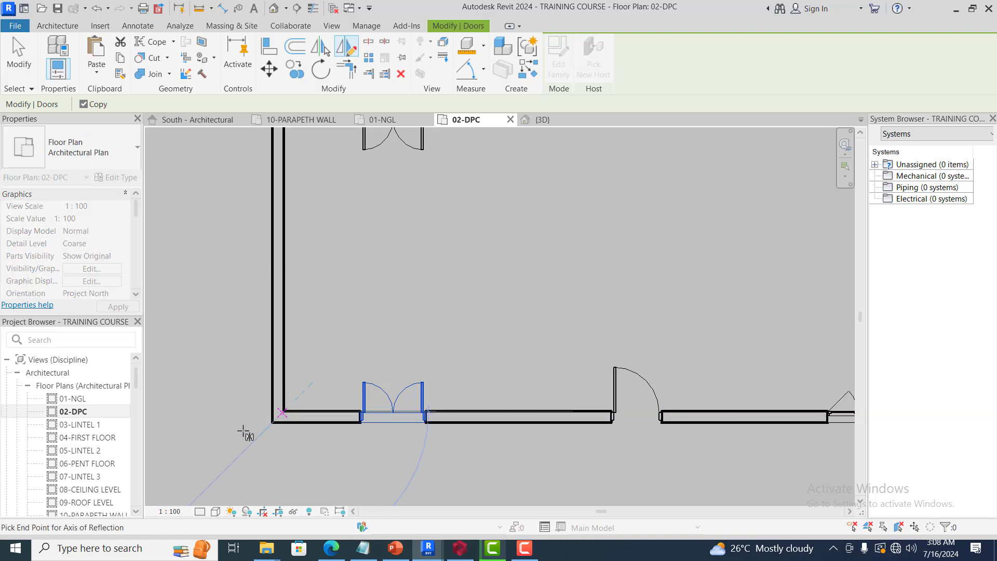
{"action": "scroll", "coordinate": [285, 412], "scroll_direction": "up", "scroll_amount": 2}
{"action": "left_click", "coordinate": [287, 411]}
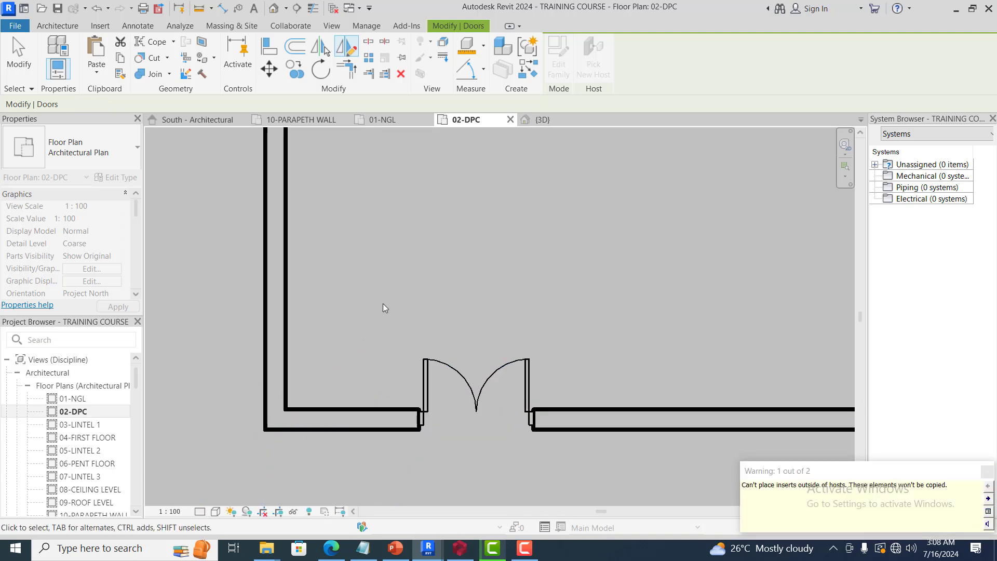
- Mirror a copy of the lower double door onto the left wall, drawing a 45° axis through the room's lower-left corner
{"action": "scroll", "coordinate": [384, 319], "scroll_direction": "down", "scroll_amount": 2}
{"action": "left_click", "coordinate": [471, 327]}
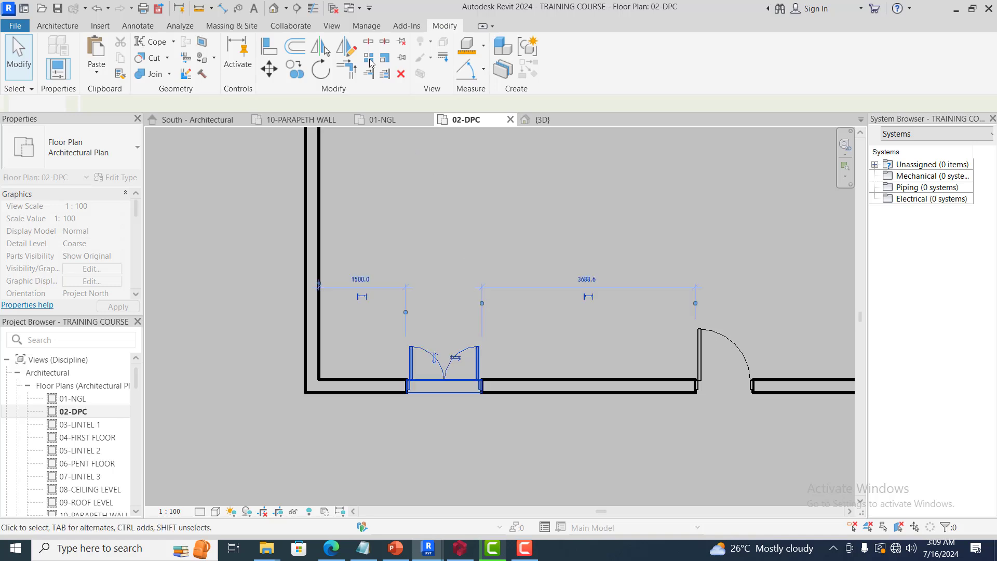
{"action": "left_click", "coordinate": [347, 46]}
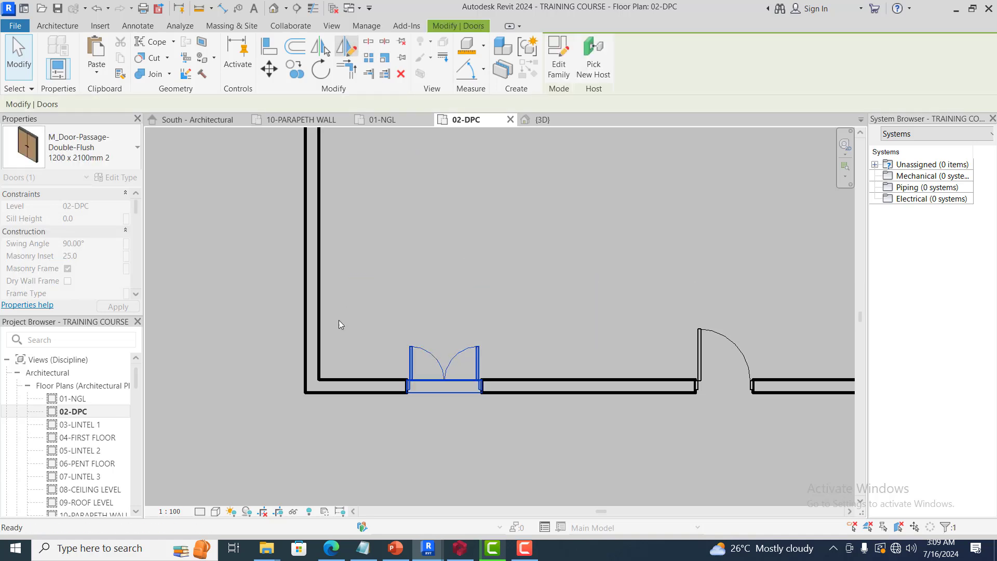
{"action": "left_click", "coordinate": [449, 393]}
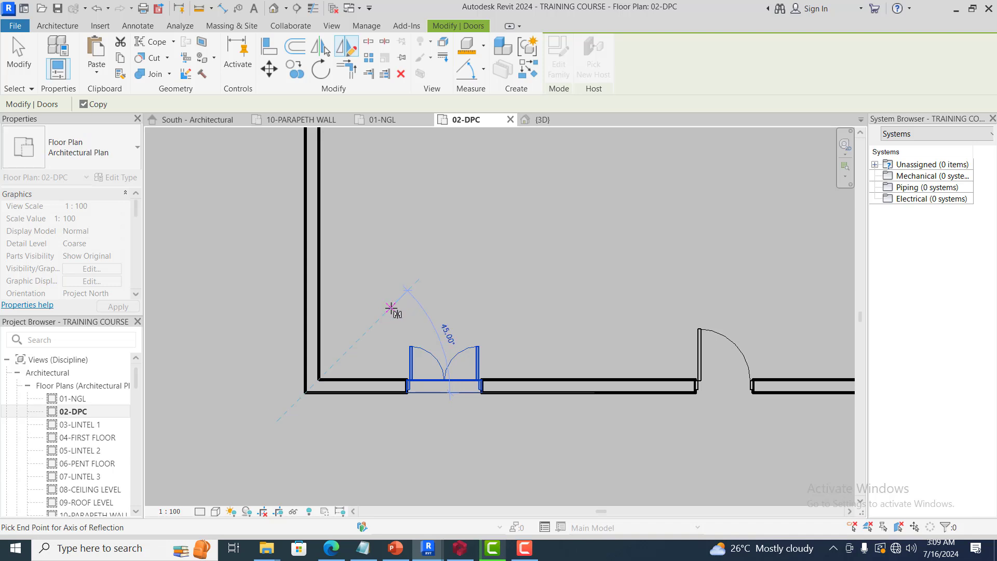
{"action": "left_click", "coordinate": [390, 308]}
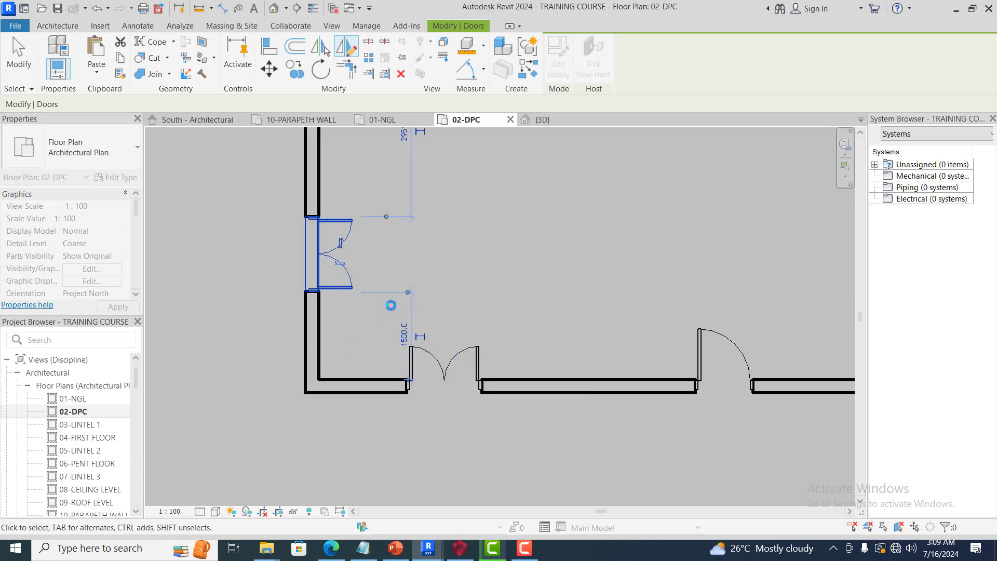
{"action": "scroll", "coordinate": [446, 324], "scroll_direction": "down", "scroll_amount": 2}
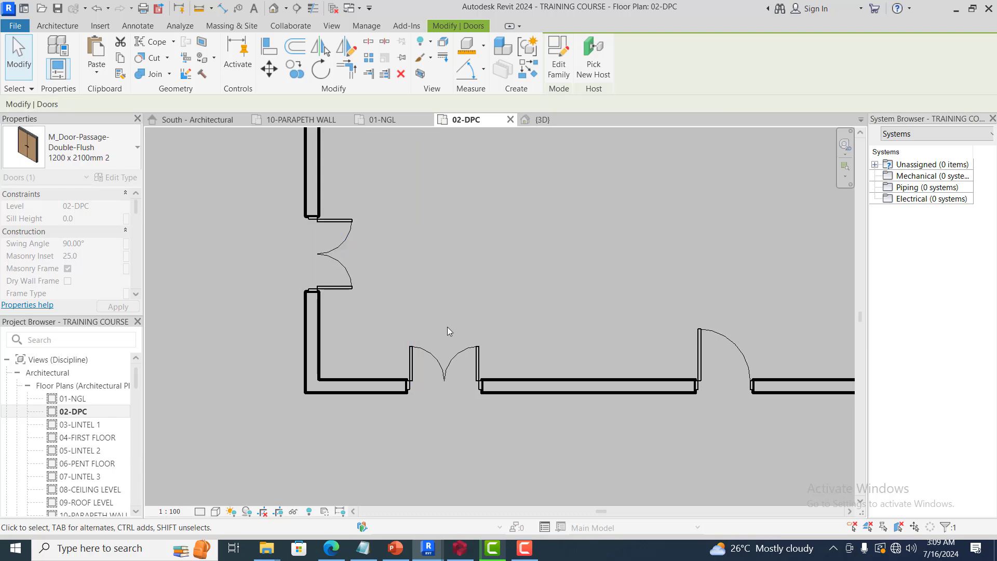
{"action": "left_click", "coordinate": [482, 239]}
{"action": "scroll", "coordinate": [468, 210], "scroll_direction": "up", "scroll_amount": 1}
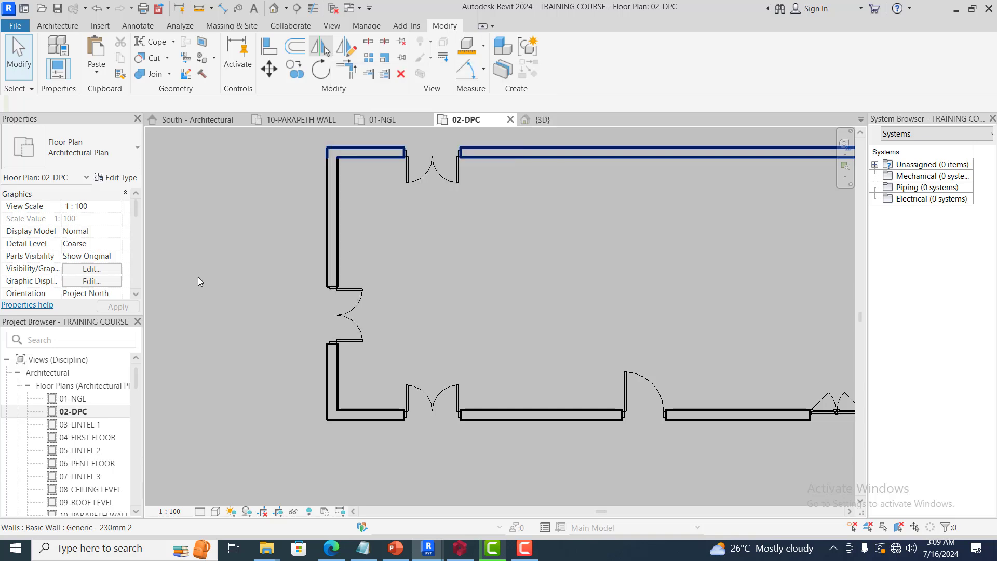
{"action": "scroll", "coordinate": [179, 266], "scroll_direction": "down", "scroll_amount": 3}
{"action": "scroll", "coordinate": [714, 317], "scroll_direction": "up", "scroll_amount": 3}
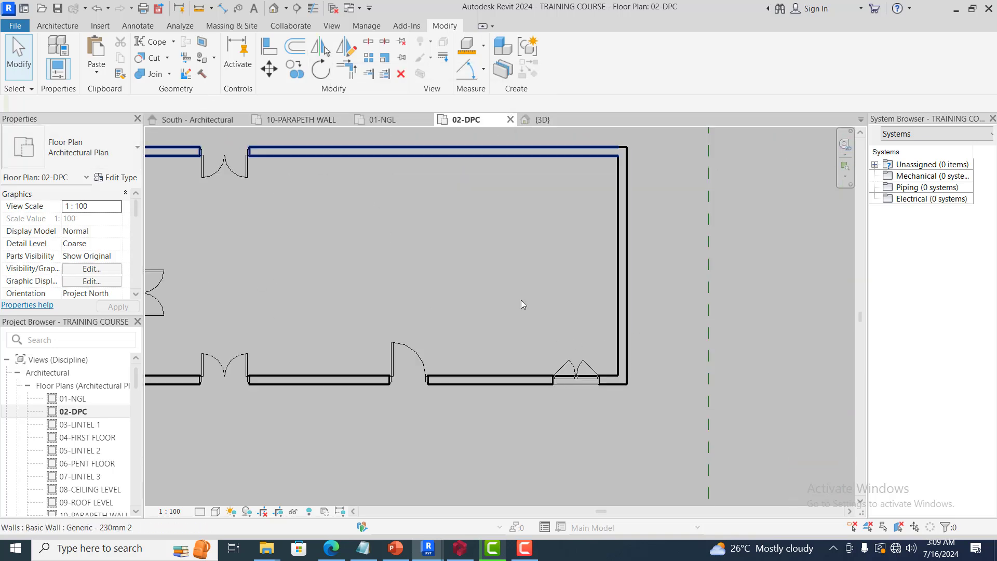
{"action": "scroll", "coordinate": [609, 341], "scroll_direction": "down", "scroll_amount": 1}
{"action": "scroll", "coordinate": [607, 338], "scroll_direction": "down", "scroll_amount": 1}
{"action": "scroll", "coordinate": [304, 355], "scroll_direction": "up", "scroll_amount": 2}
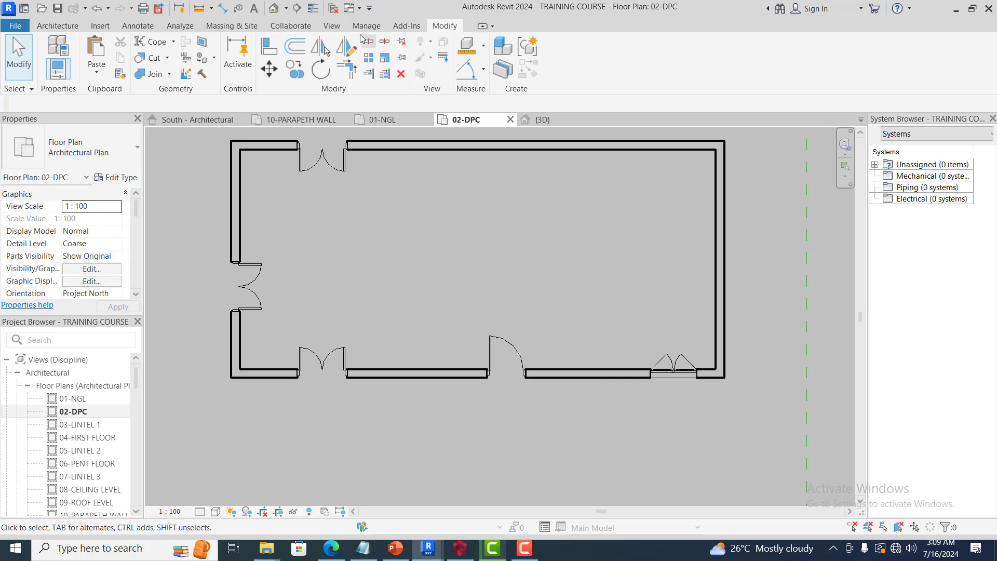
- Draw a vertical Thin Lines detail line about 2100 mm long, upward from the lower wall's outer face between the double and single doors
{"action": "left_click", "coordinate": [70, 29]}
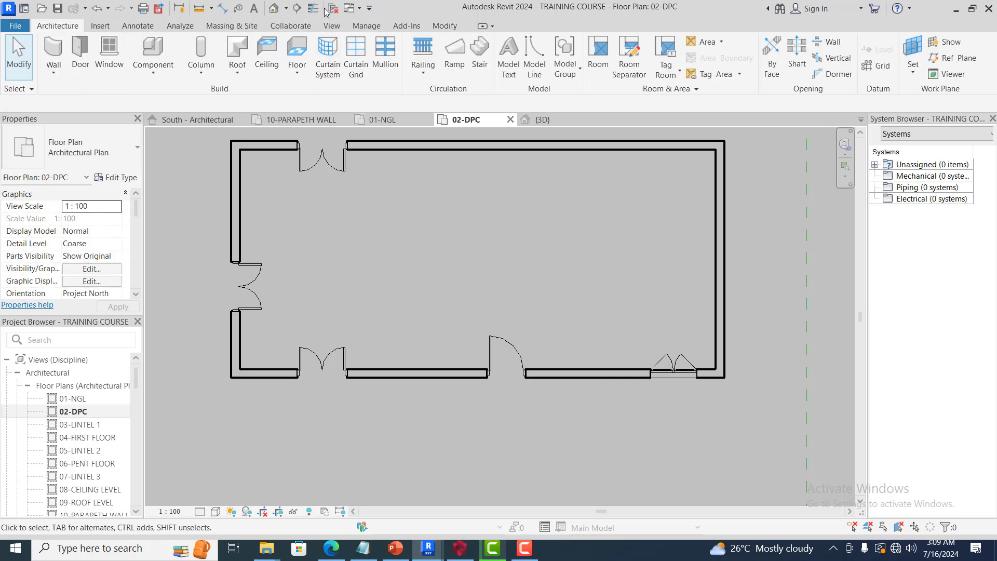
{"action": "left_click", "coordinate": [138, 27]}
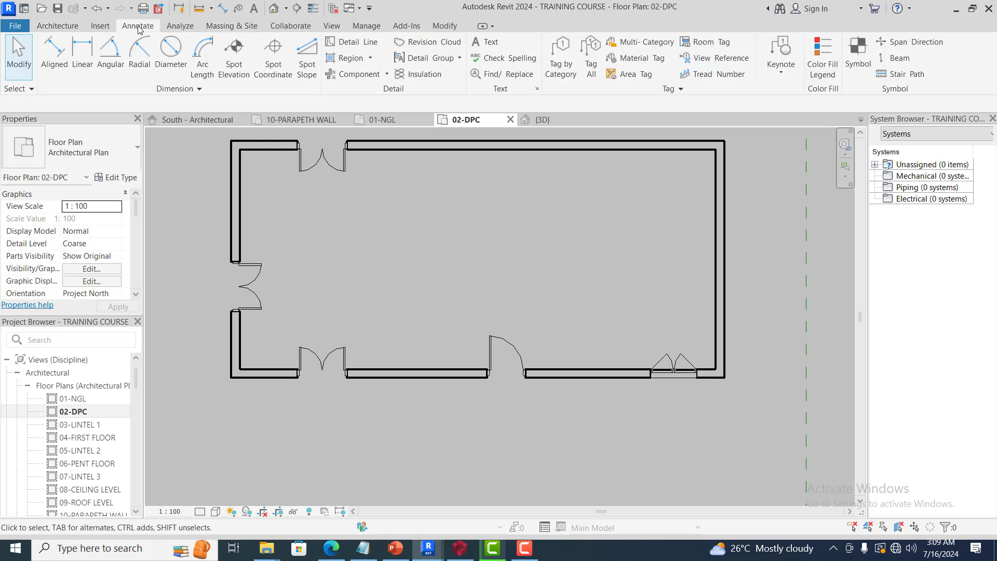
{"action": "left_click", "coordinate": [351, 50]}
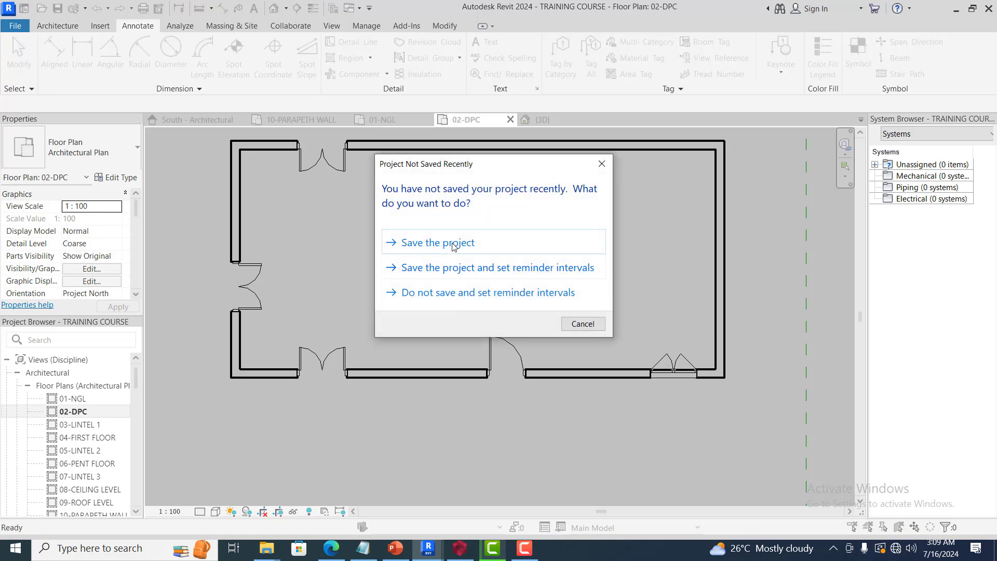
{"action": "key", "text": "Escape"}
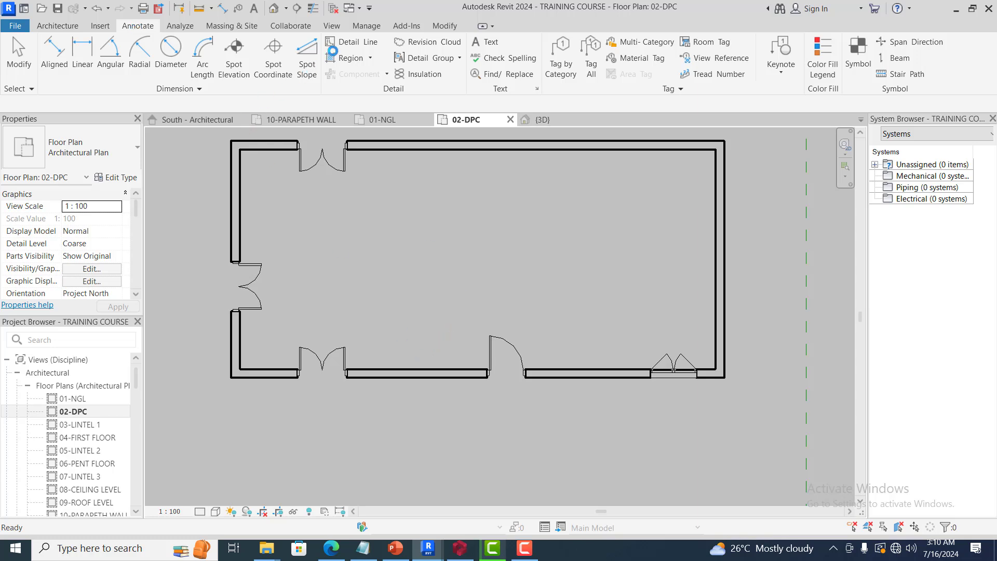
{"action": "left_click", "coordinate": [354, 45]}
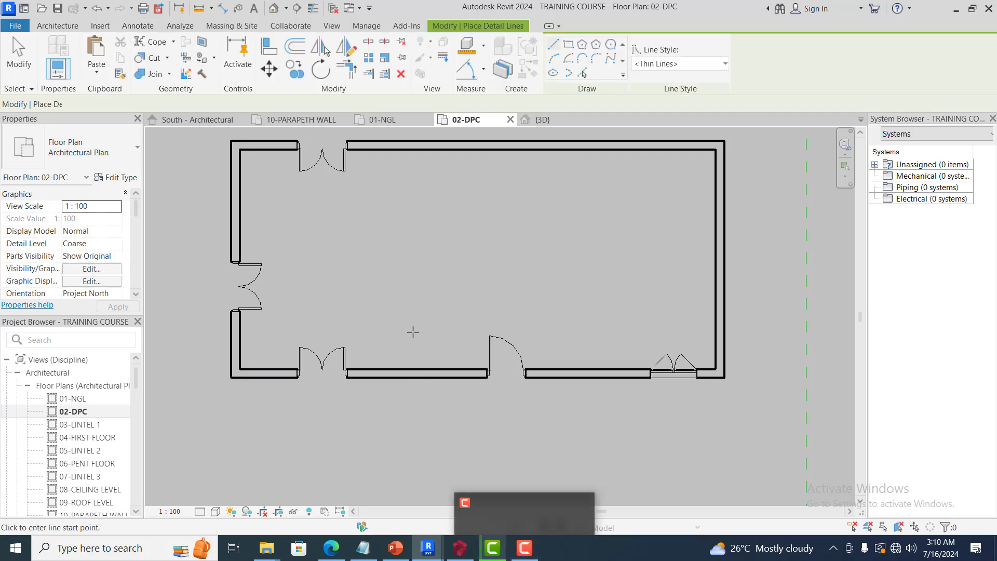
{"action": "left_click", "coordinate": [411, 375]}
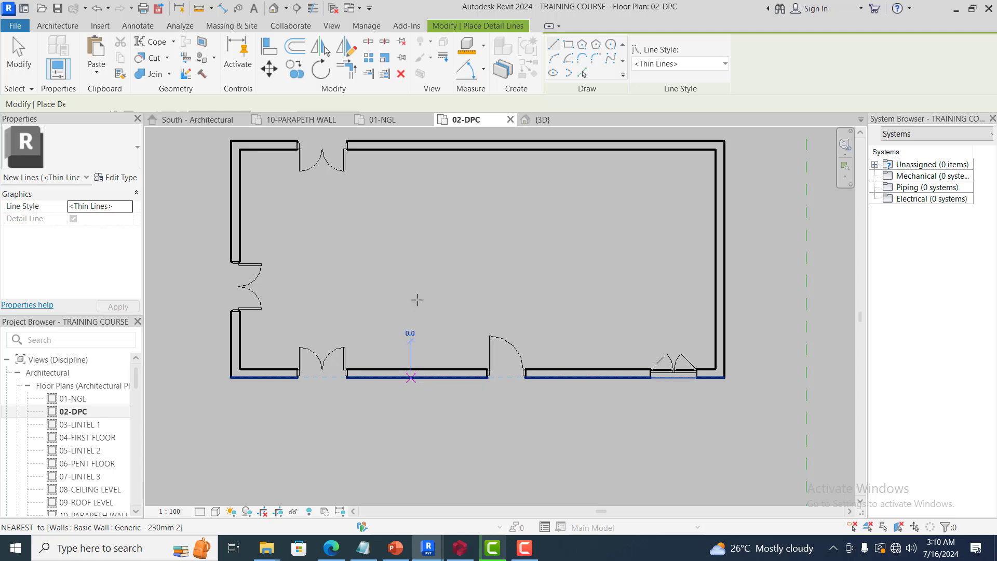
{"action": "left_click", "coordinate": [418, 232]}
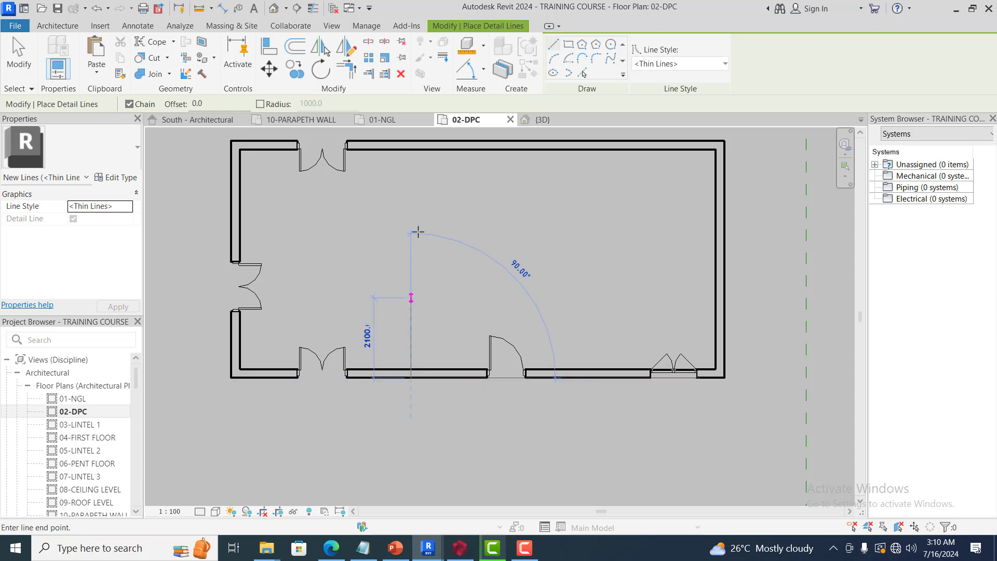
{"action": "key", "text": "Escape"}
{"action": "key", "text": "Escape"}
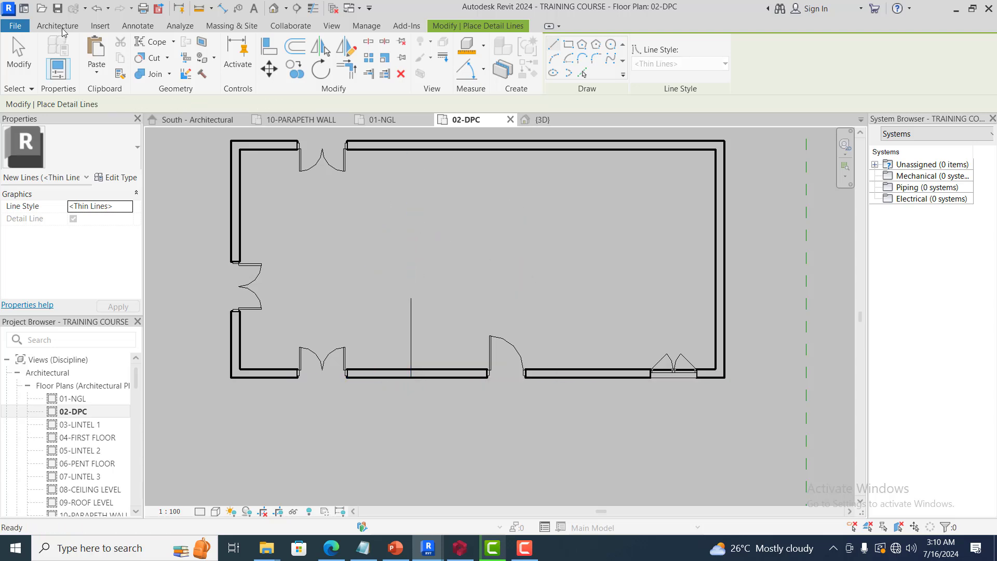
- Draw a vertical model line about 1900 mm long from the lower wall's outer face, between the detail line and the single door
{"action": "left_click", "coordinate": [58, 26]}
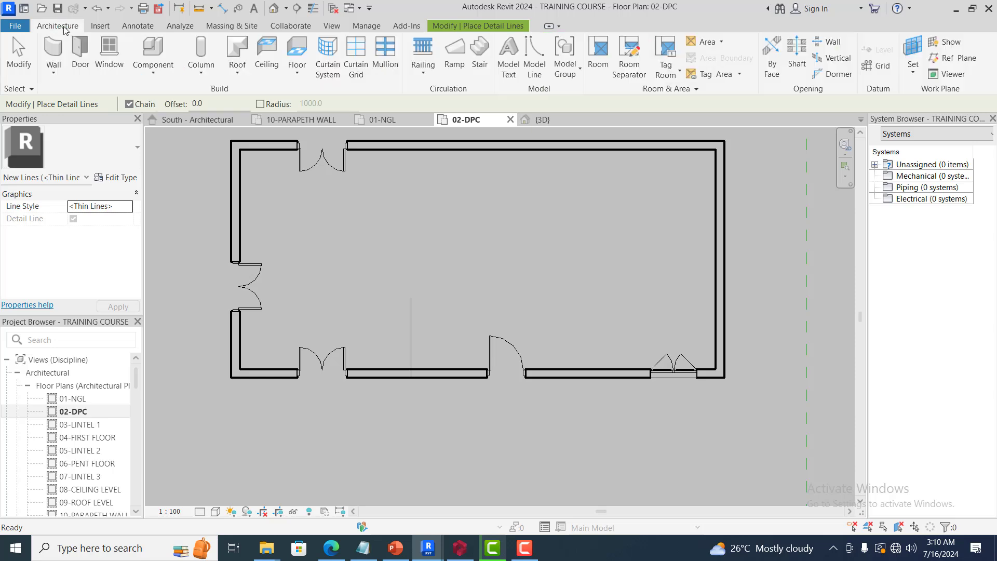
{"action": "left_click", "coordinate": [535, 57]}
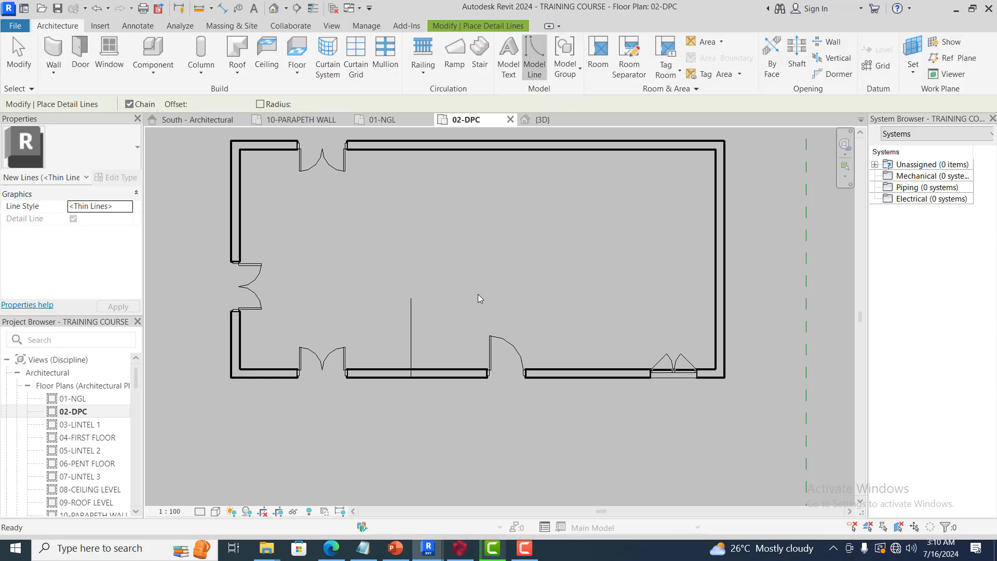
{"action": "left_click", "coordinate": [451, 379]}
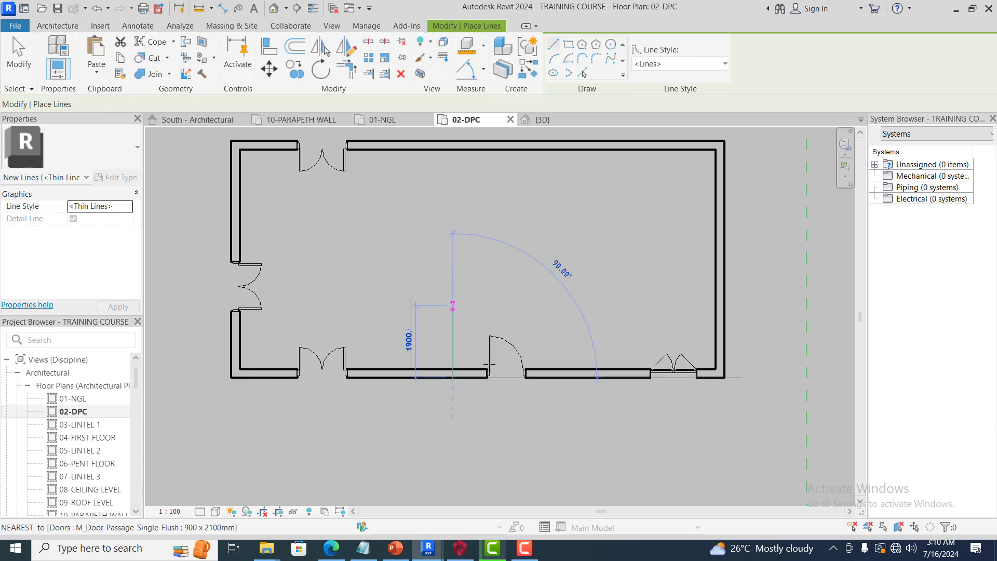
{"action": "left_click", "coordinate": [452, 305]}
{"action": "key", "text": "Escape"}
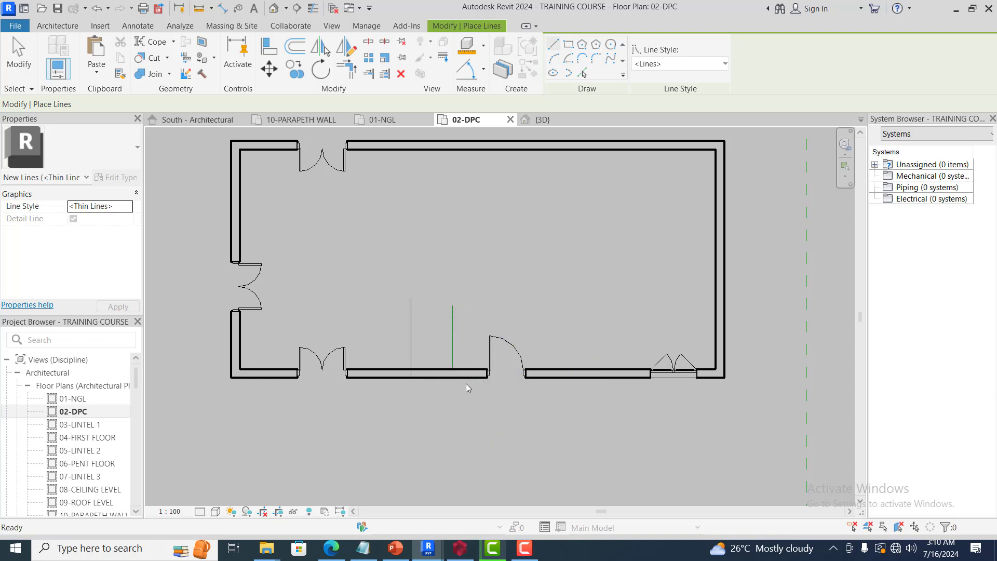
{"action": "scroll", "coordinate": [465, 383], "scroll_direction": "up", "scroll_amount": 5}
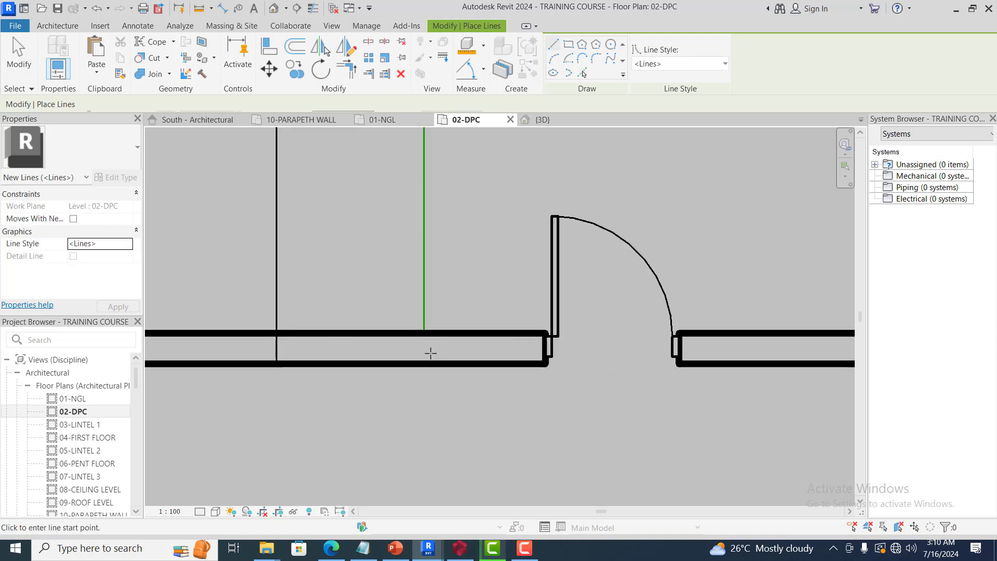
- Delete the vertical model line standing between the detail line and the single door on the lower wall
{"action": "key", "text": "Escape"}
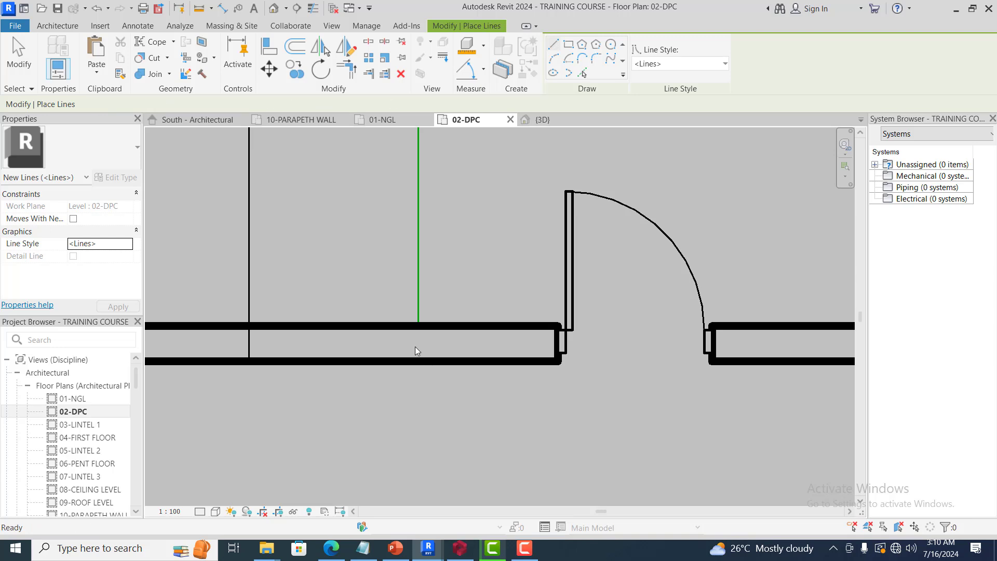
{"action": "key", "text": "Escape"}
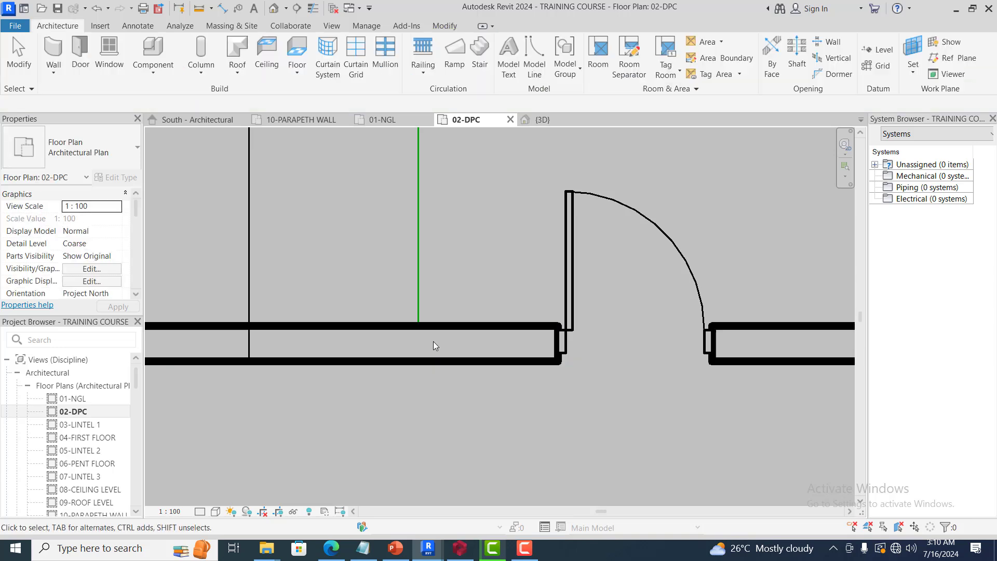
{"action": "scroll", "coordinate": [429, 367], "scroll_direction": "down", "scroll_amount": 2}
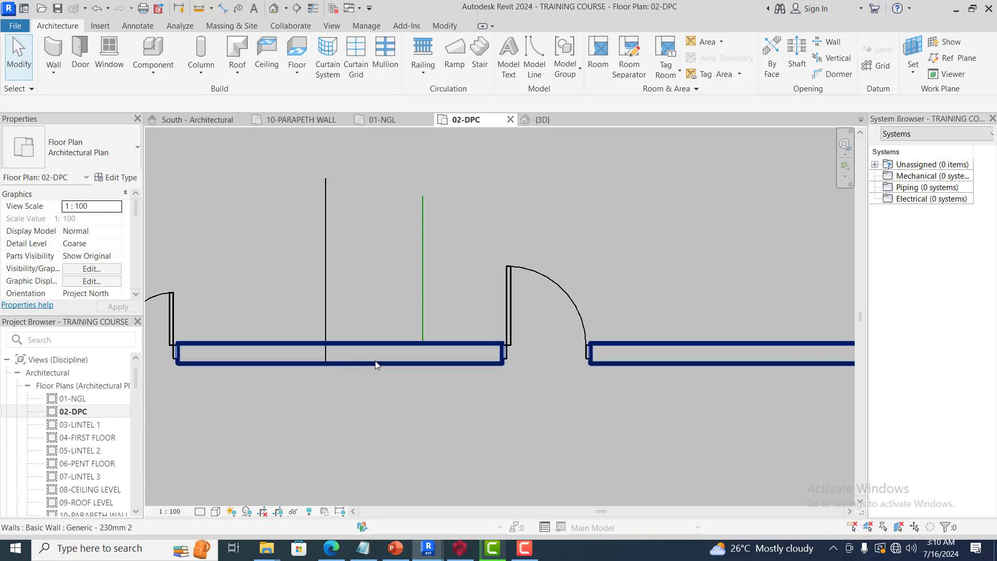
{"action": "left_click", "coordinate": [422, 309]}
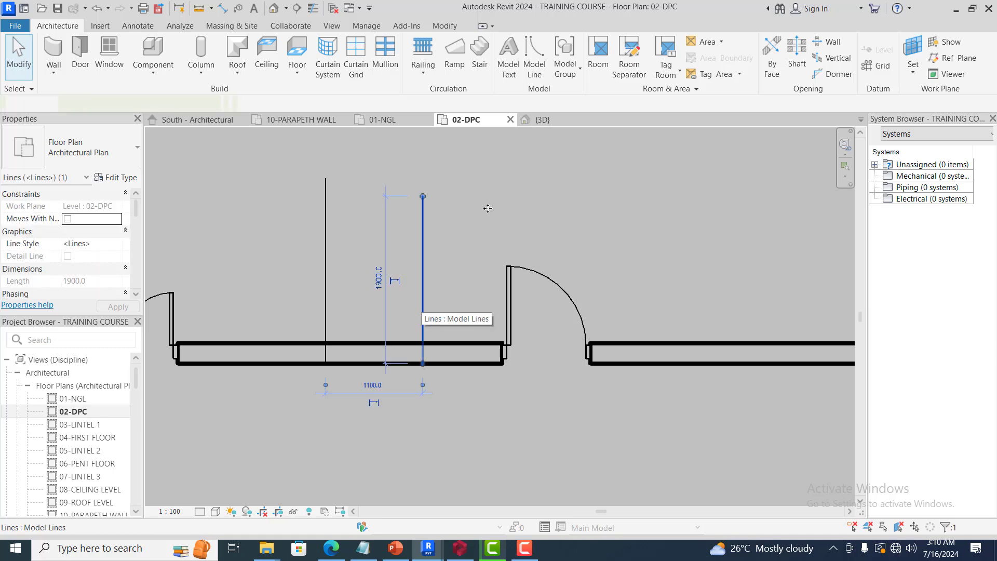
{"action": "key", "text": "Delete"}
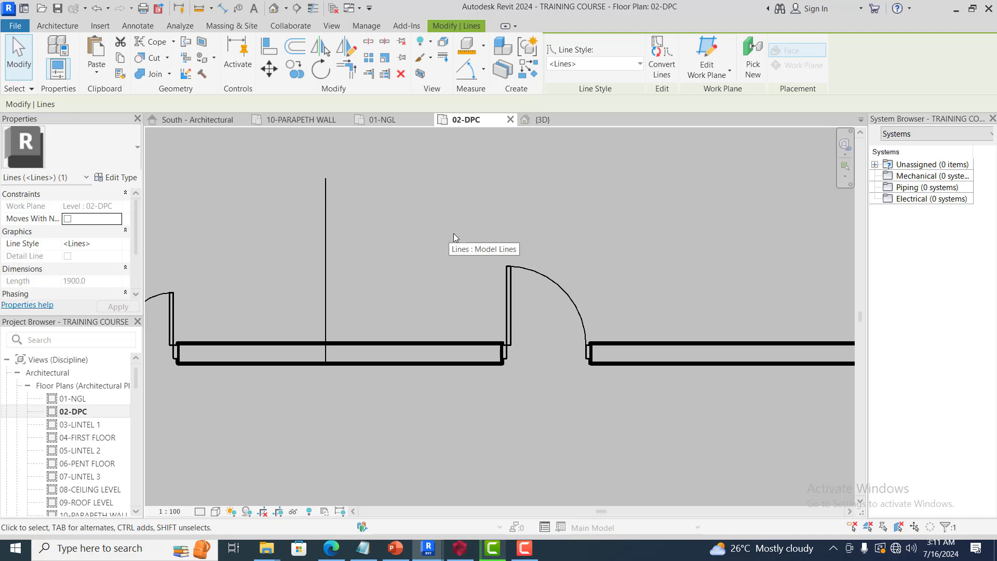
- Delete the 900 x 2100mm single door from the lower wall
{"action": "scroll", "coordinate": [453, 232], "scroll_direction": "down", "scroll_amount": 4}
{"action": "left_click", "coordinate": [447, 247]}
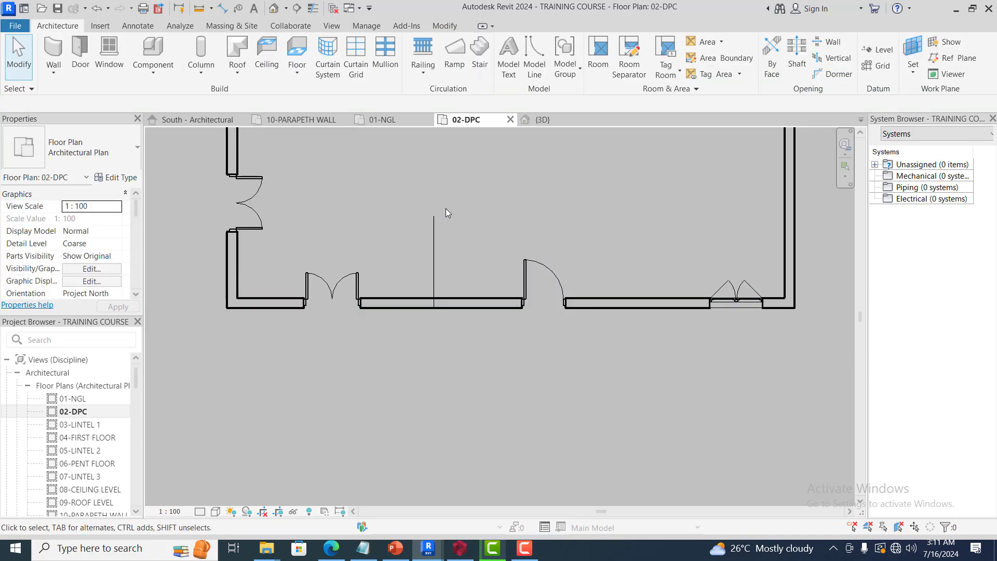
{"action": "scroll", "coordinate": [447, 249], "scroll_direction": "up", "scroll_amount": 1}
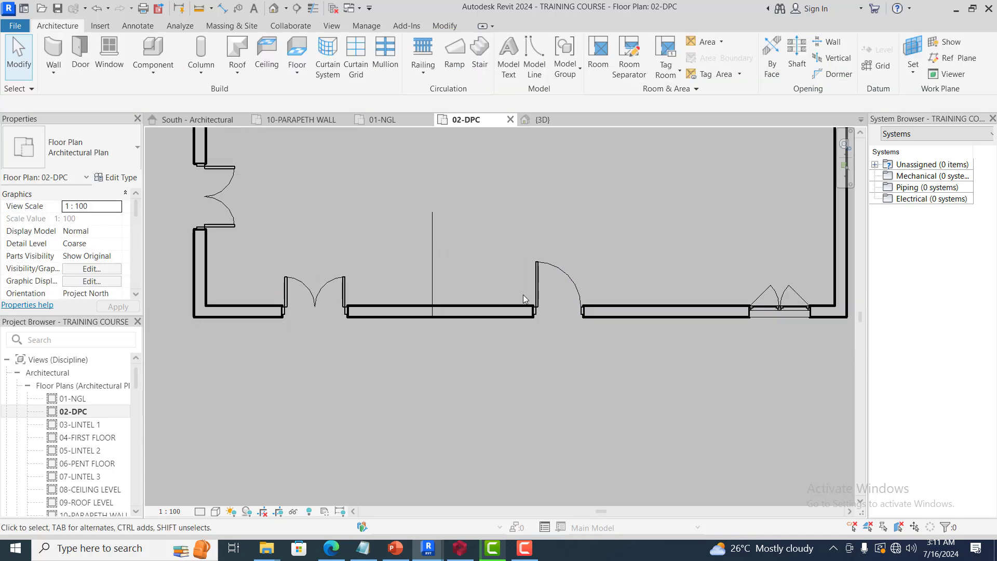
{"action": "left_click", "coordinate": [537, 281]}
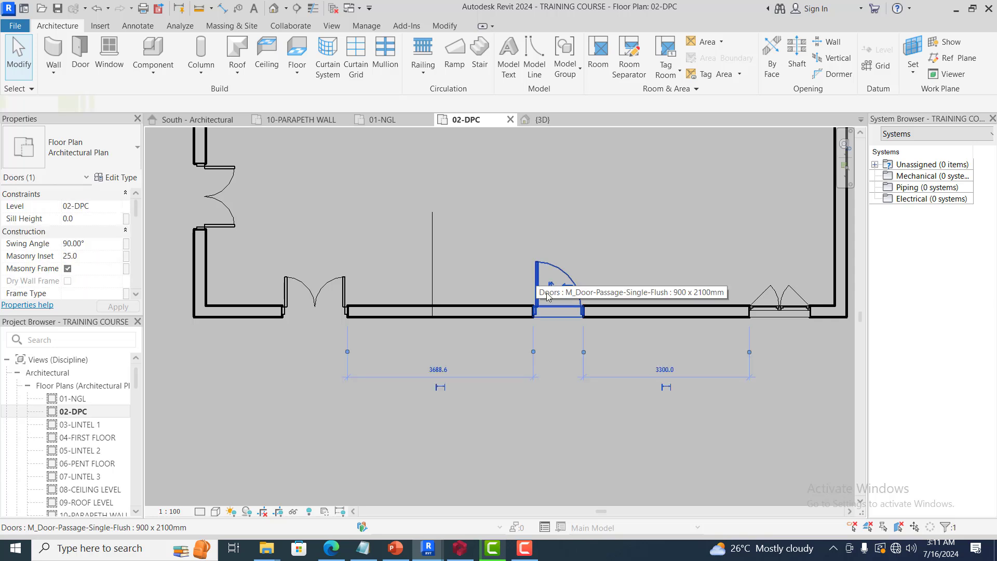
{"action": "key", "text": "Delete"}
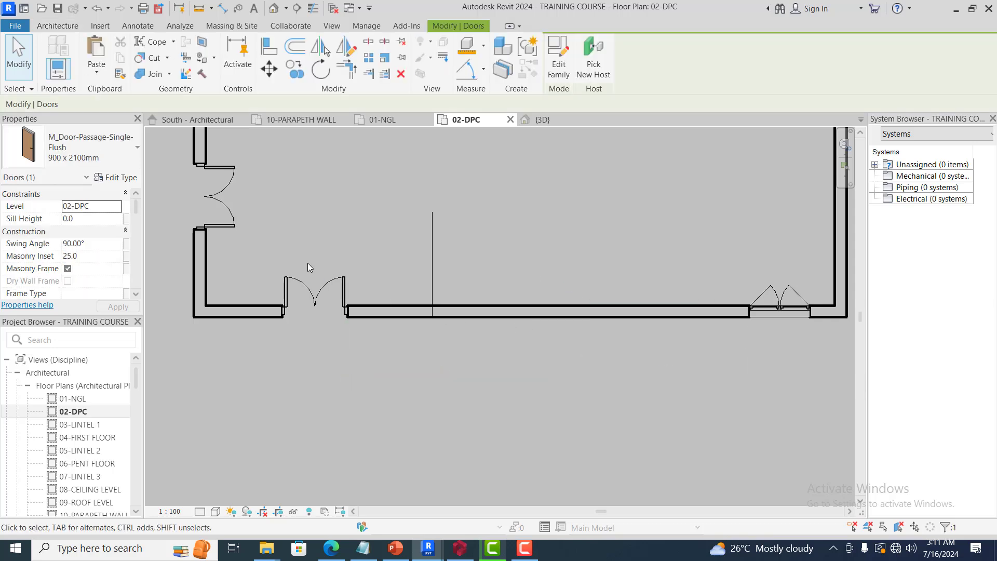
- Mirror a copy of the lower wall's double door, picking the vertical detail line as the axis
{"action": "left_click", "coordinate": [316, 300]}
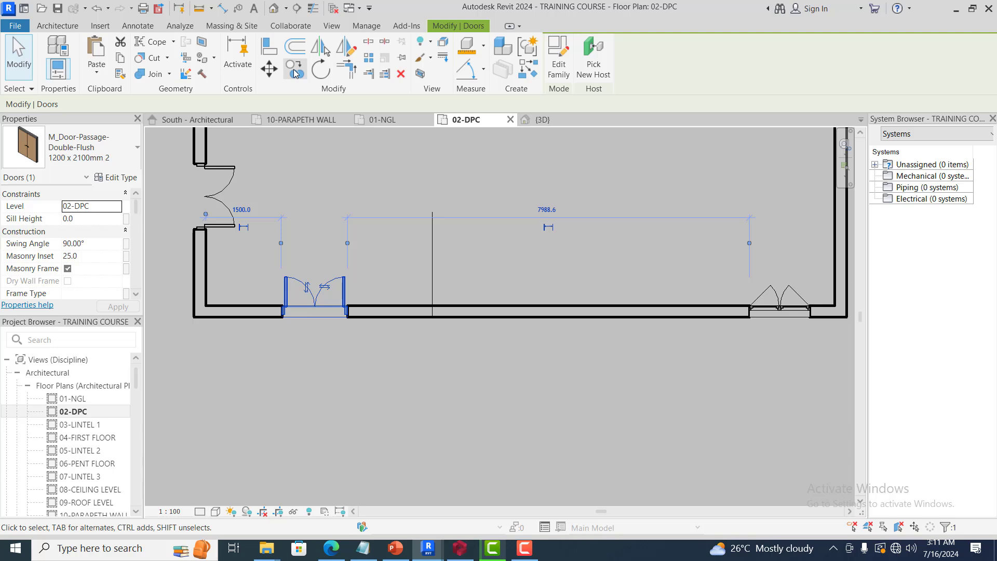
{"action": "left_click", "coordinate": [324, 51]}
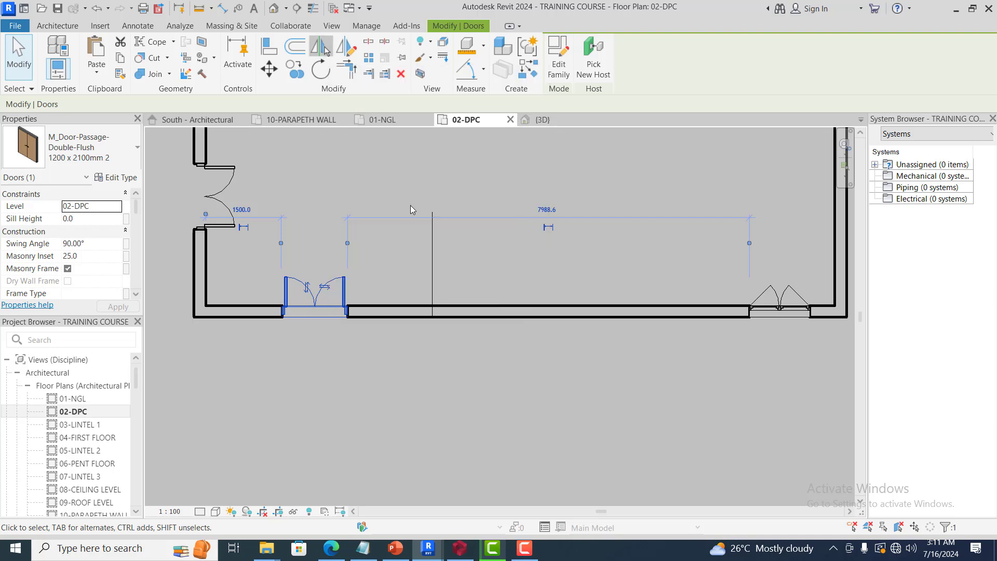
{"action": "left_click", "coordinate": [433, 315]}
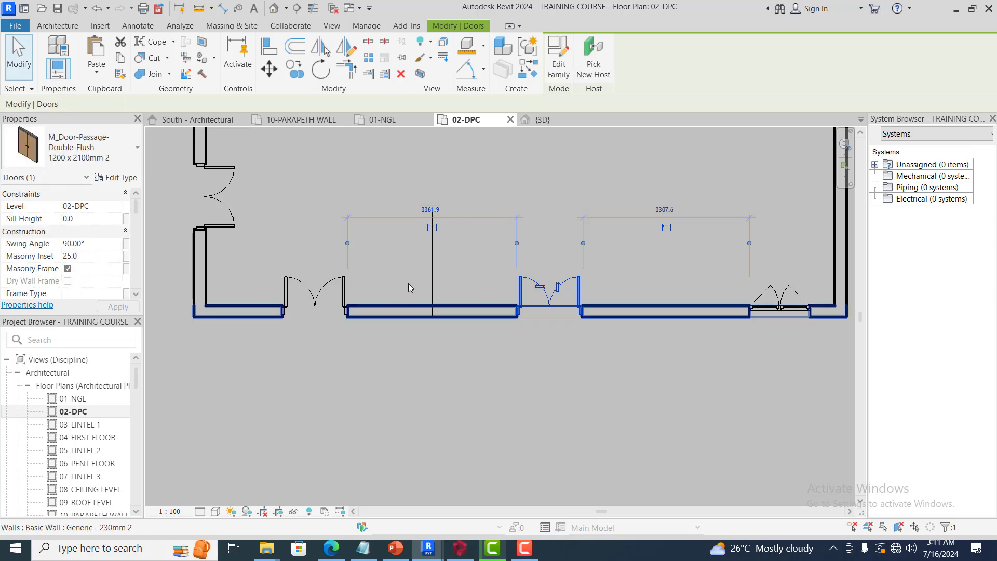
{"action": "key", "text": "Escape"}
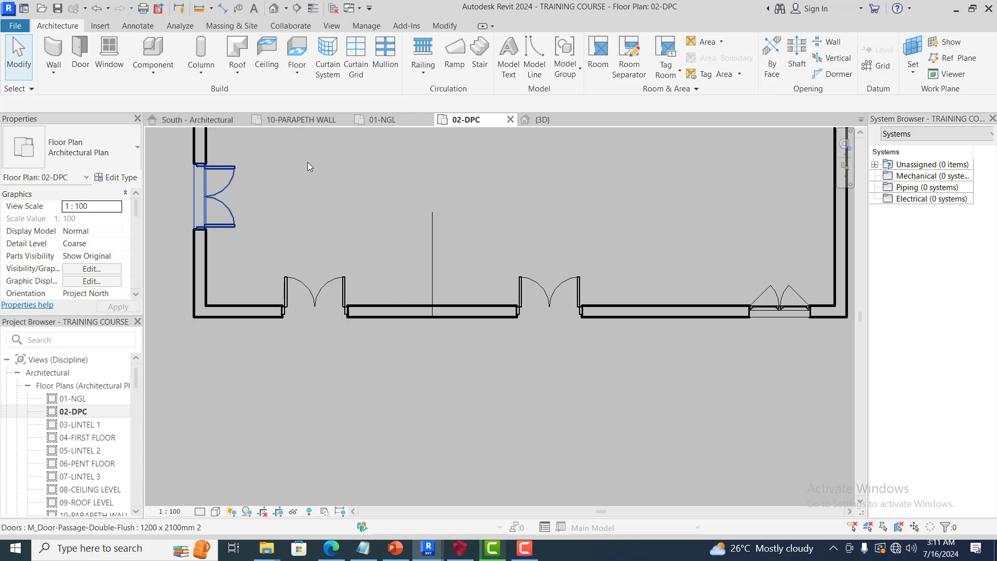
- Copy the lower wall's casement window leftward along the wall, leaving a gap of about 640 mm between the two windows
{"action": "scroll", "coordinate": [333, 306], "scroll_direction": "down", "scroll_amount": 2}
{"action": "scroll", "coordinate": [333, 306], "scroll_direction": "down", "scroll_amount": 2}
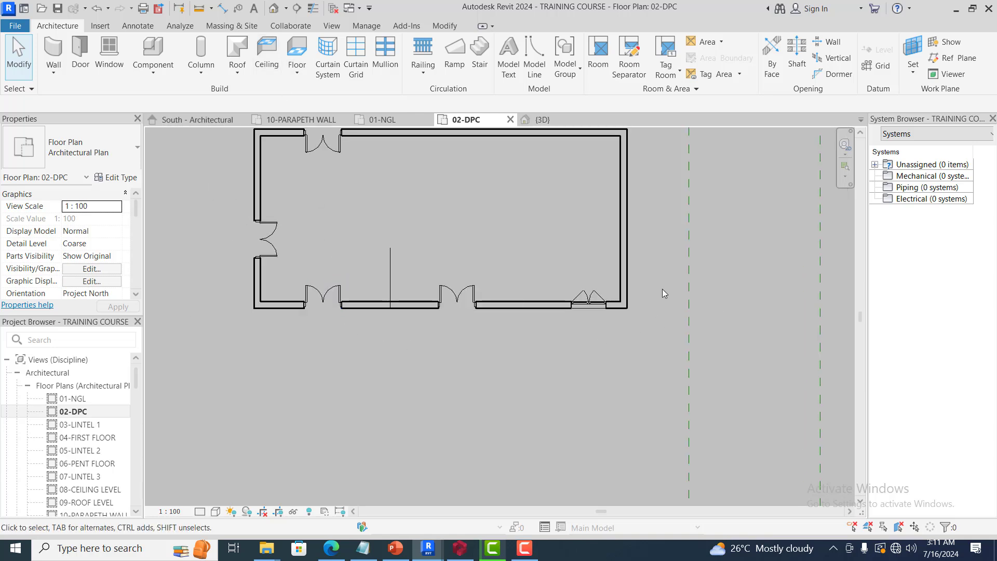
{"action": "scroll", "coordinate": [662, 289], "scroll_direction": "up", "scroll_amount": 2}
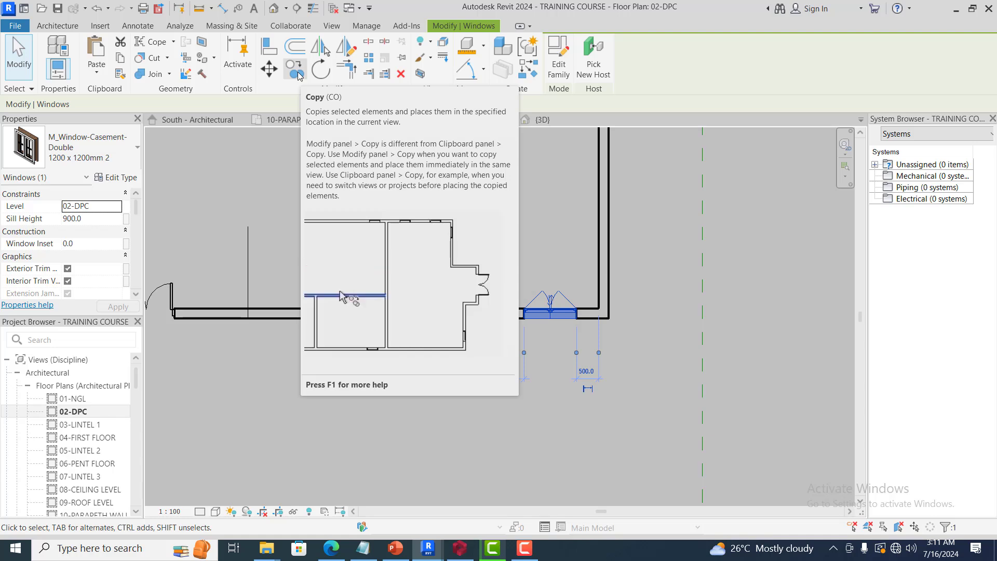
{"action": "left_click", "coordinate": [299, 76]}
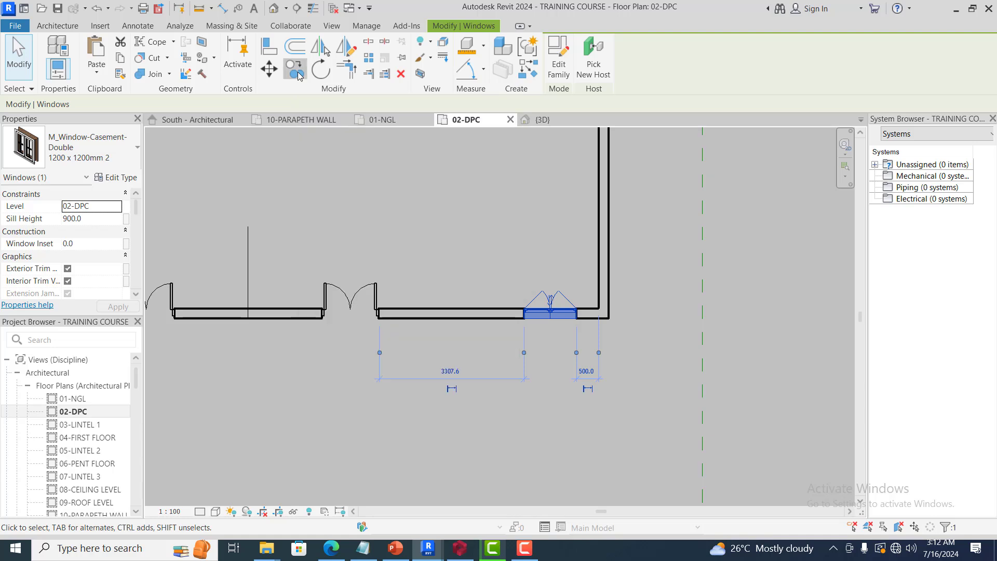
{"action": "key", "text": "c"}
{"action": "key", "text": "o"}
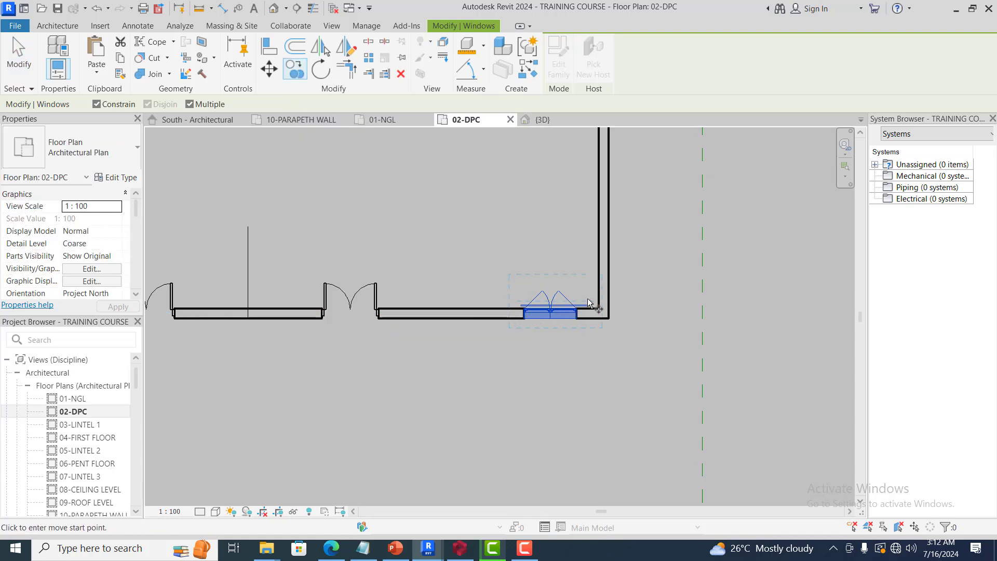
{"action": "scroll", "coordinate": [556, 312], "scroll_direction": "up", "scroll_amount": 5}
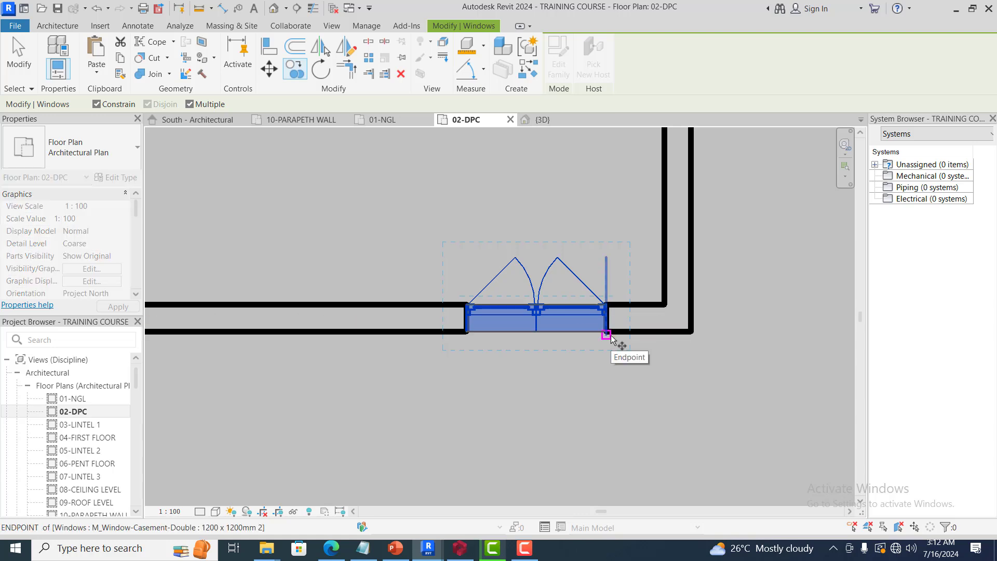
{"action": "left_click", "coordinate": [606, 305]}
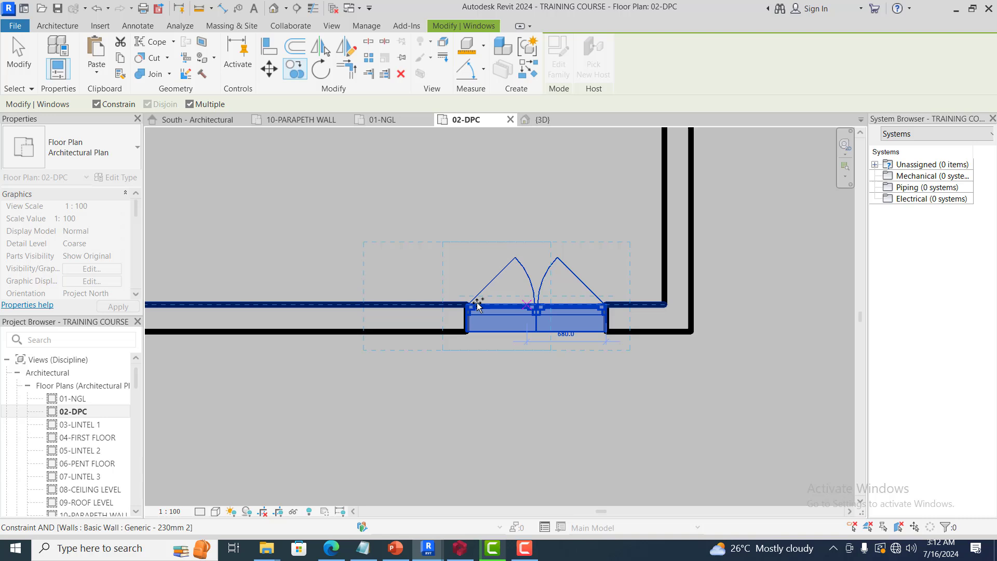
{"action": "left_click", "coordinate": [392, 306]}
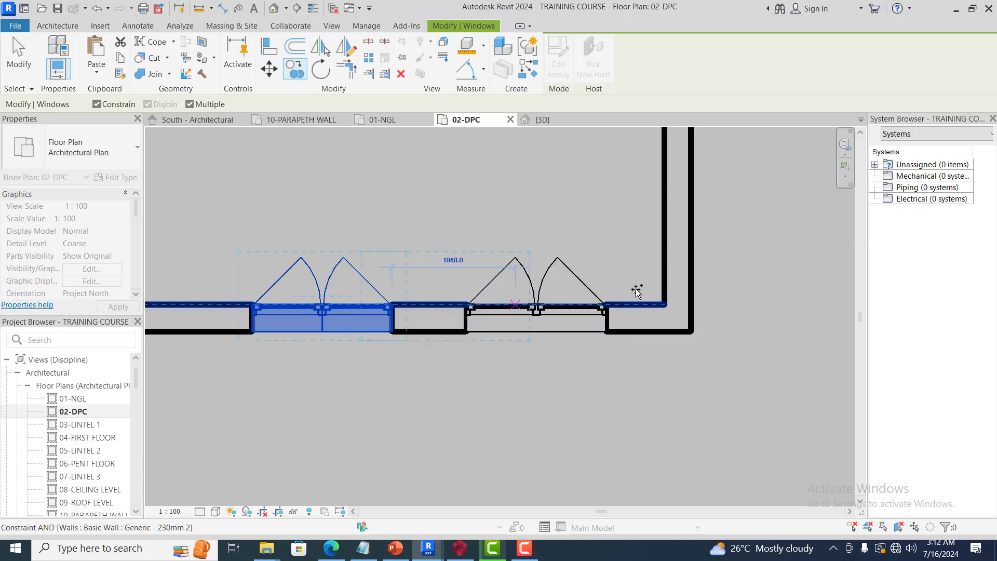
{"action": "scroll", "coordinate": [634, 305], "scroll_direction": "down", "scroll_amount": 3}
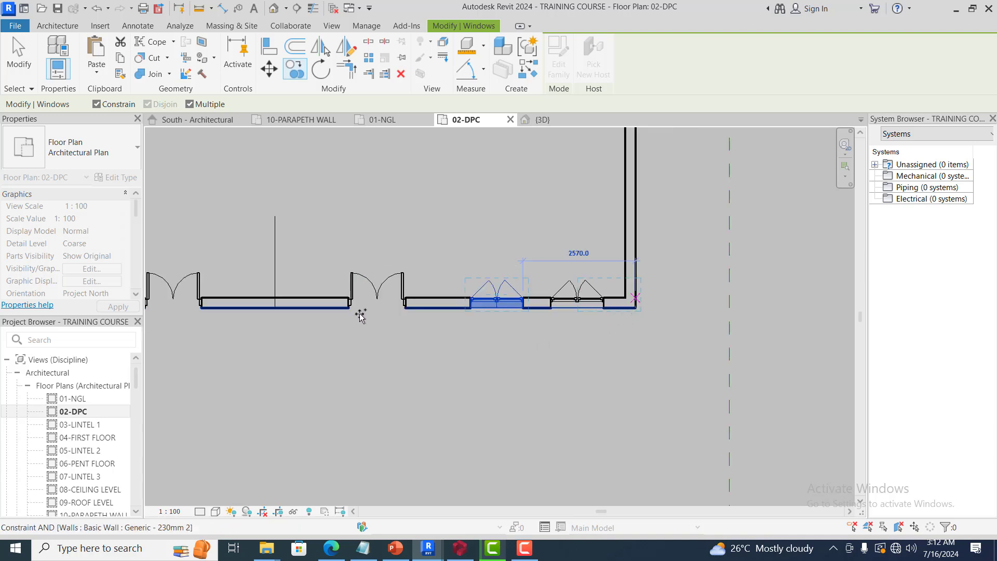
{"action": "middle_click_drag", "start_coordinate": [184, 280], "coordinate": [293, 287]}
{"action": "scroll", "coordinate": [289, 286], "scroll_direction": "up", "scroll_amount": 1}
{"action": "key", "text": "Escape"}
{"action": "scroll", "coordinate": [486, 323], "scroll_direction": "up", "scroll_amount": 1}
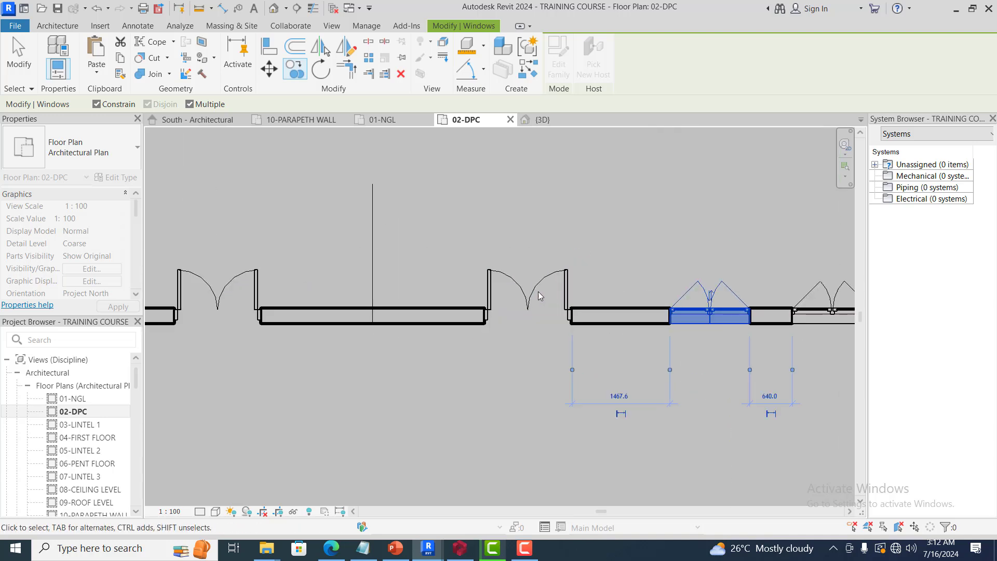
{"action": "key", "text": "Escape"}
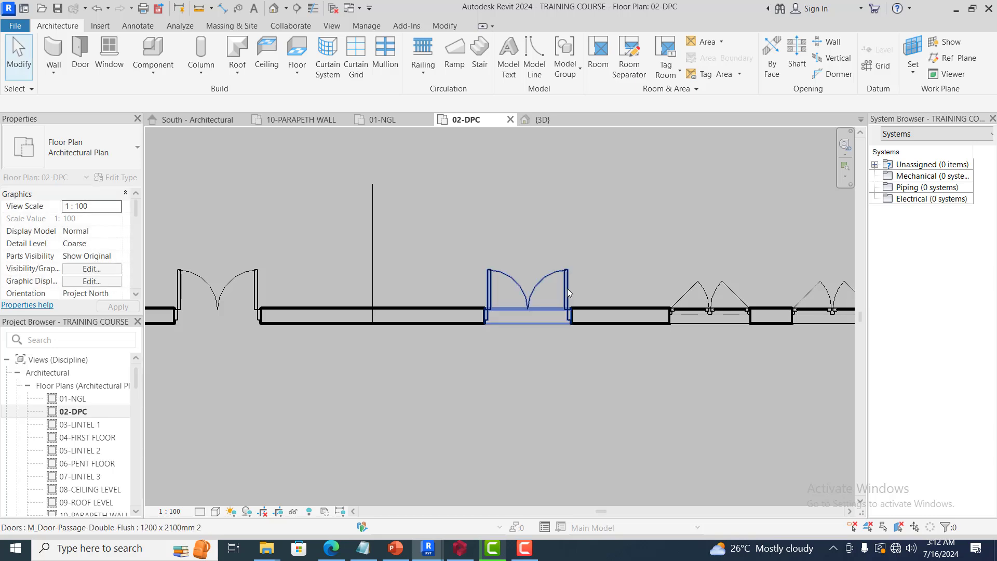
- Try to copy the mirrored double door from its right jamb's outer corner to the detail line on the lower wall
{"action": "left_click", "coordinate": [565, 290]}
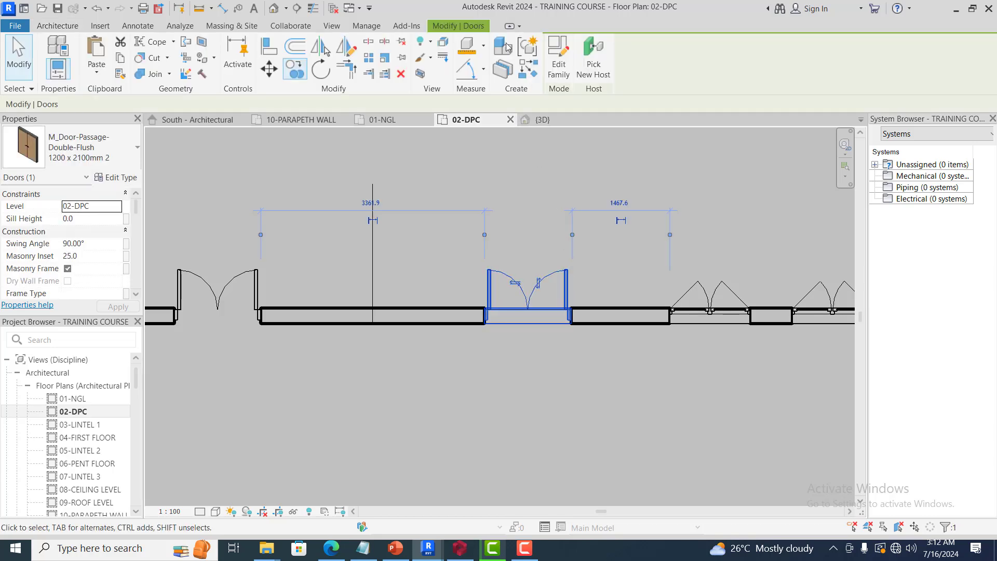
{"action": "left_click", "coordinate": [294, 69]}
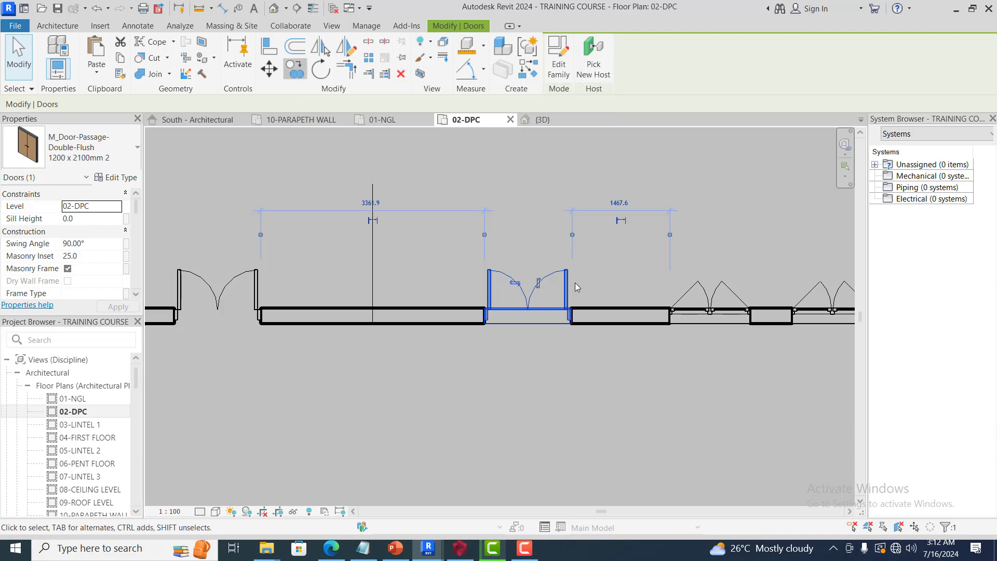
{"action": "left_click", "coordinate": [573, 315]}
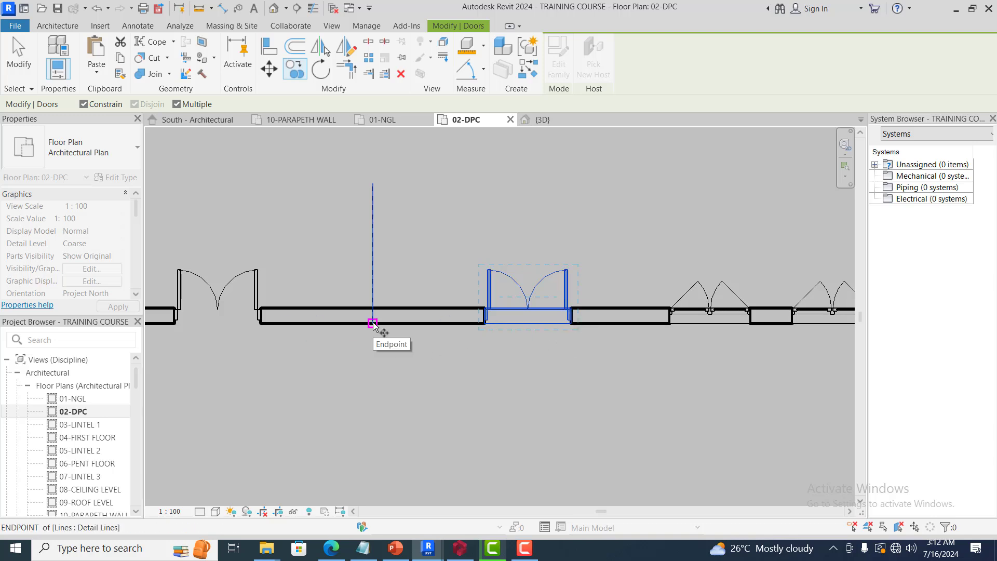
{"action": "left_click", "coordinate": [571, 324]}
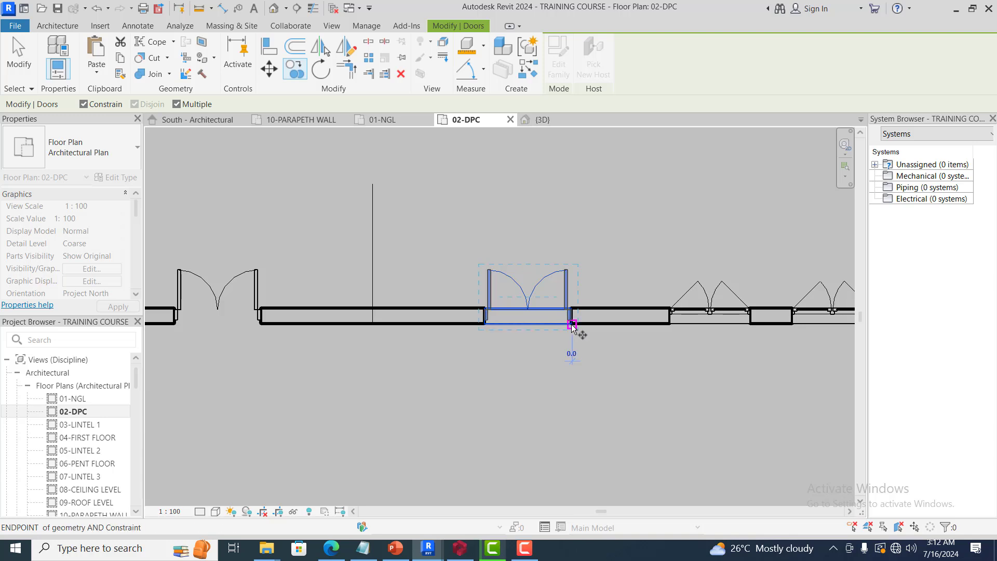
{"action": "scroll", "coordinate": [371, 325], "scroll_direction": "up", "scroll_amount": 2}
{"action": "left_click", "coordinate": [373, 324]}
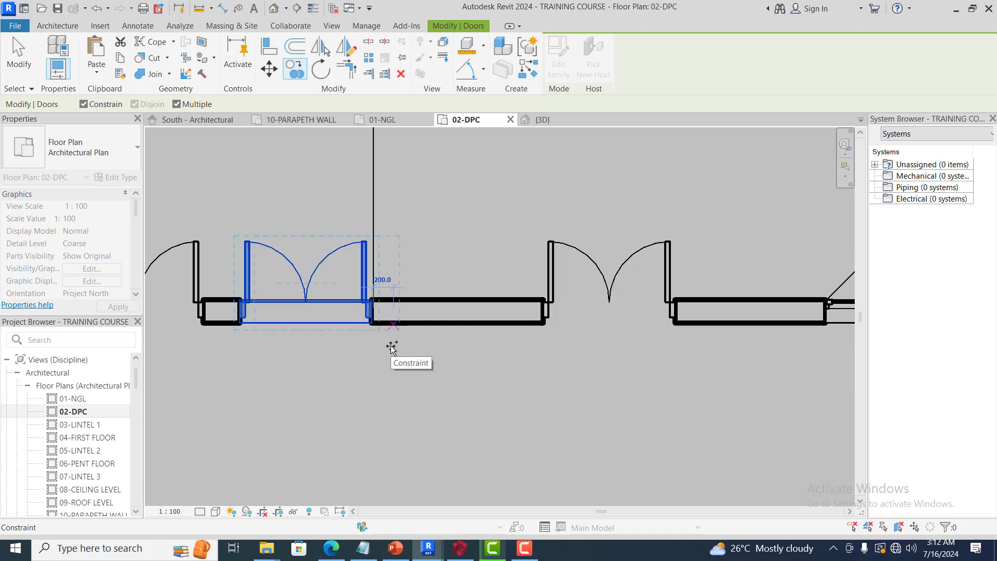
{"action": "key", "text": "Escape"}
{"action": "key", "text": "Delete"}
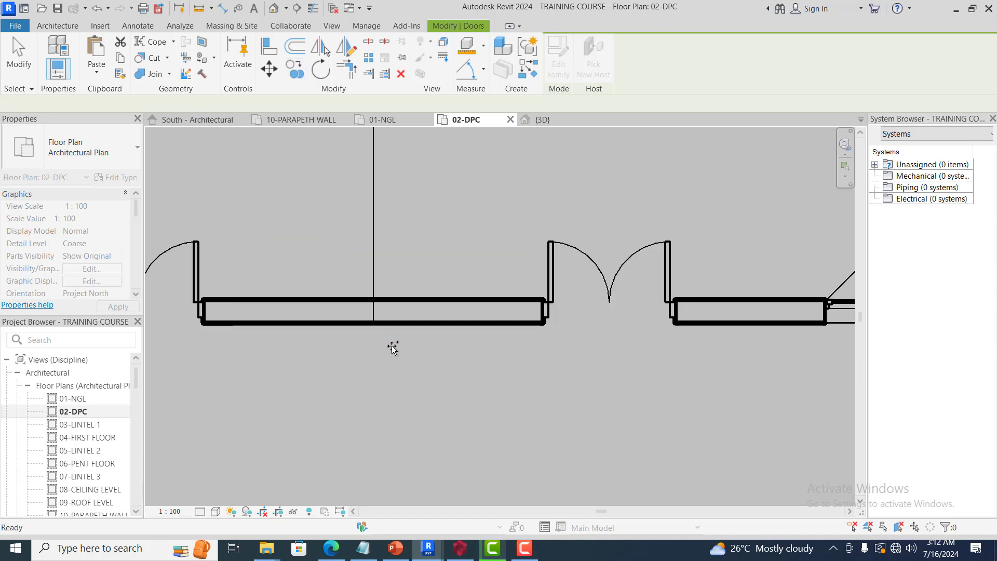
{"action": "key", "text": "c"}
{"action": "key", "text": "o"}
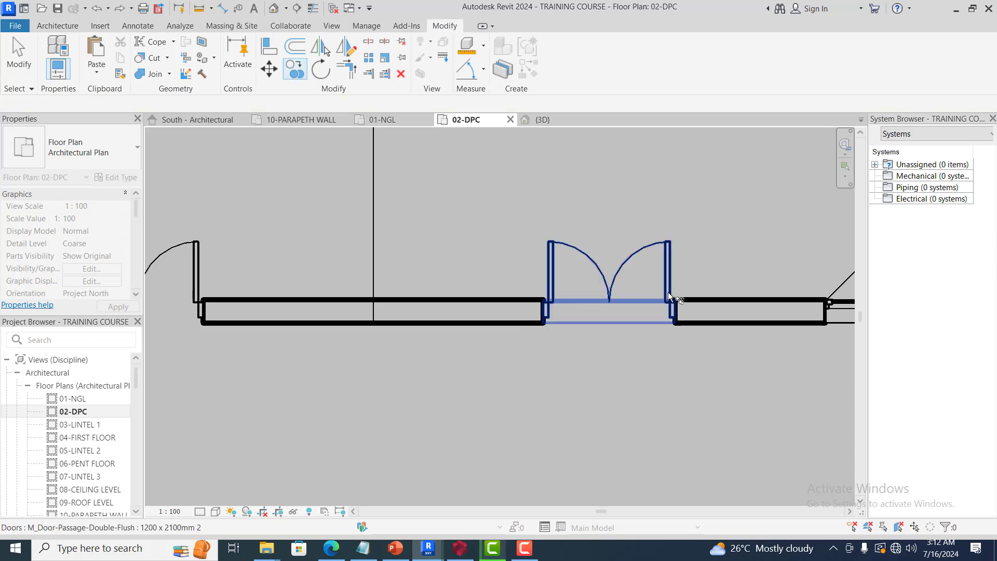
{"action": "left_click", "coordinate": [673, 325]}
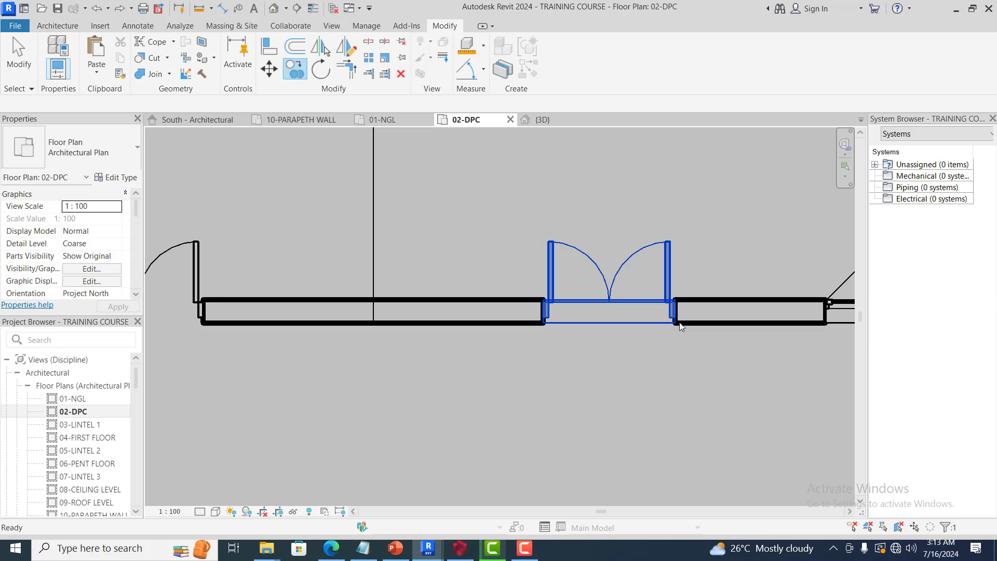
{"action": "key", "text": "Return"}
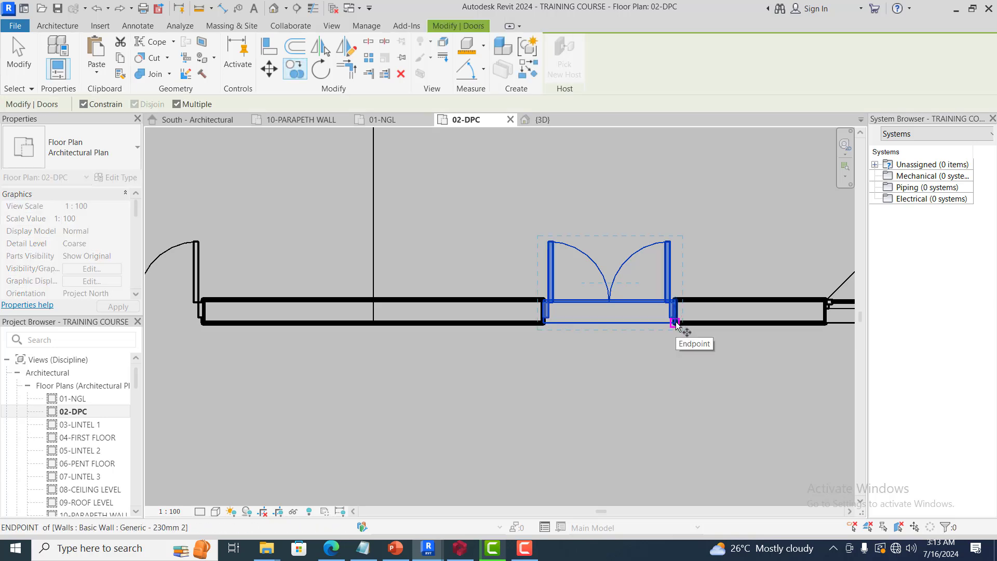
{"action": "left_click", "coordinate": [675, 322]}
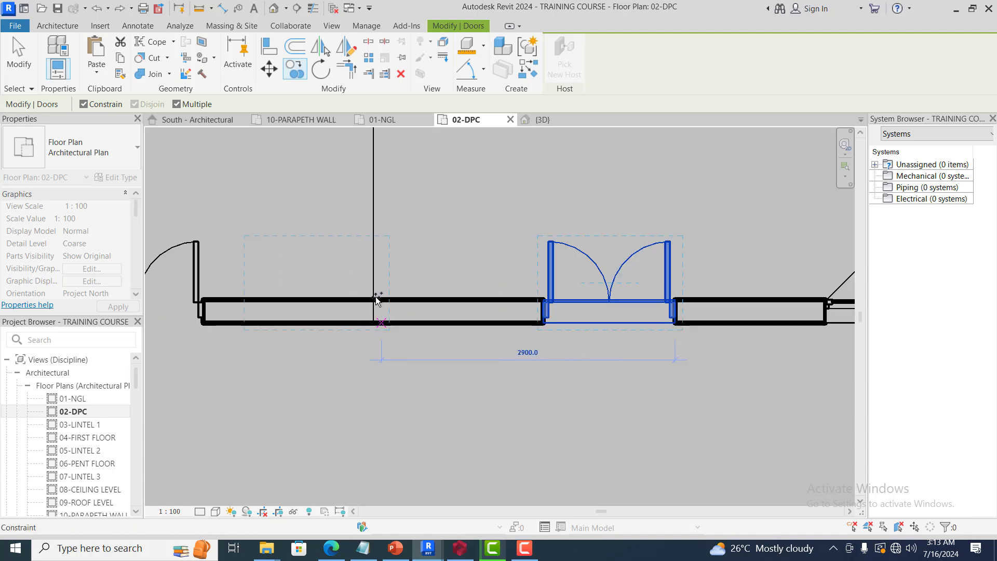
{"action": "scroll", "coordinate": [374, 312], "scroll_direction": "up", "scroll_amount": 2}
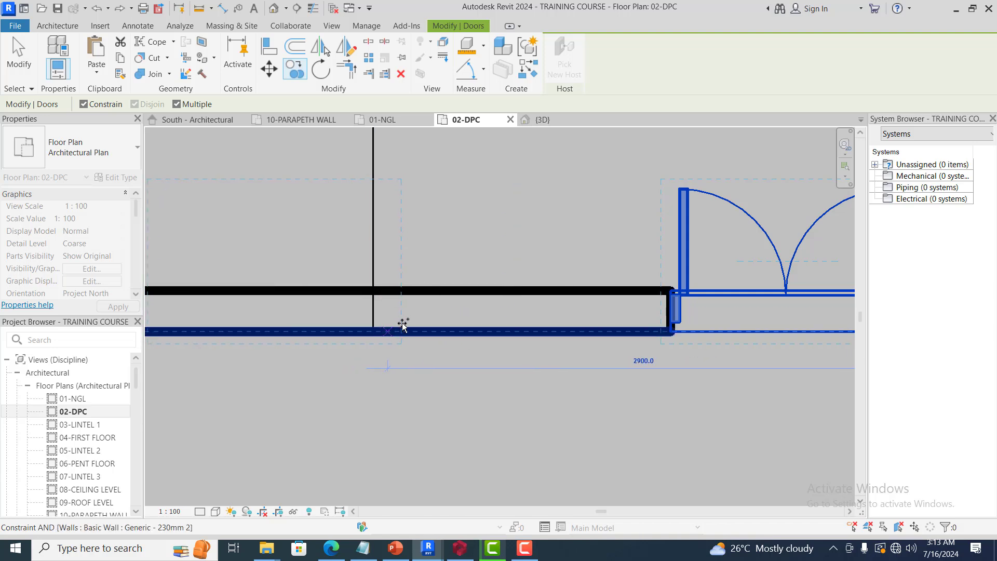
{"action": "scroll", "coordinate": [403, 324], "scroll_direction": "down", "scroll_amount": 3}
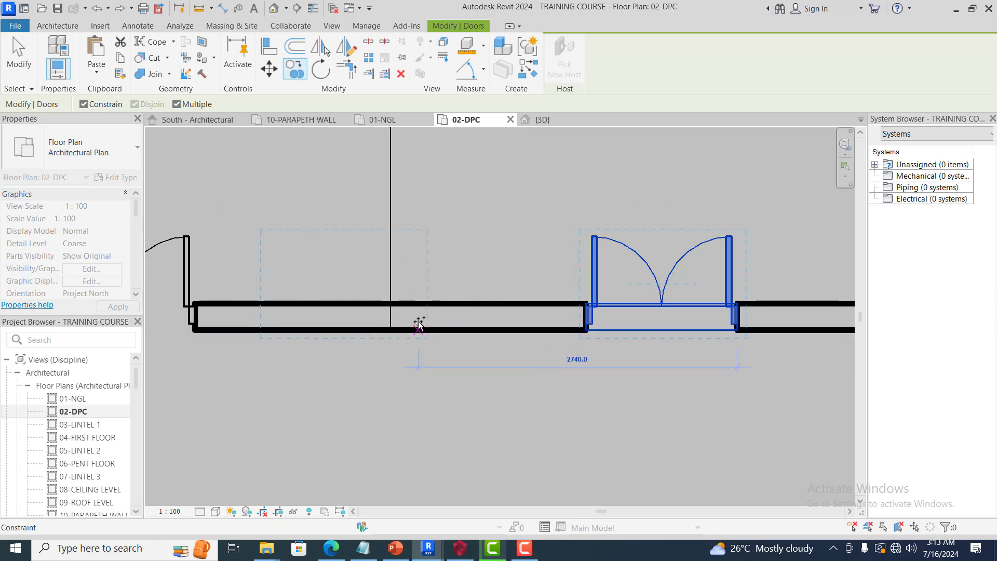
{"action": "key", "text": "Escape"}
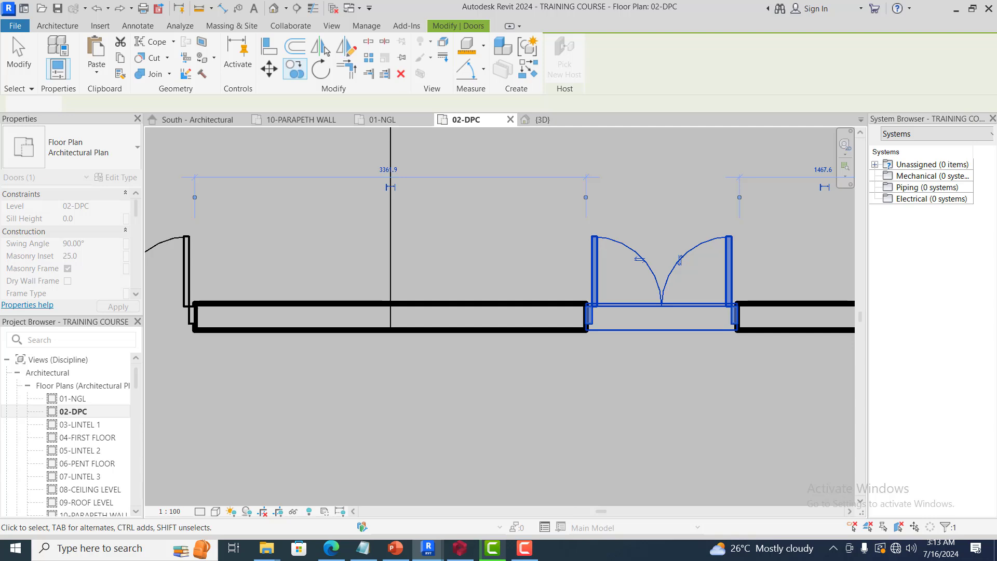
- Draw a horizontal detail line about 360 mm long inside the lower wall, starting rightward from the vertical detail line
{"action": "left_click", "coordinate": [136, 27]}
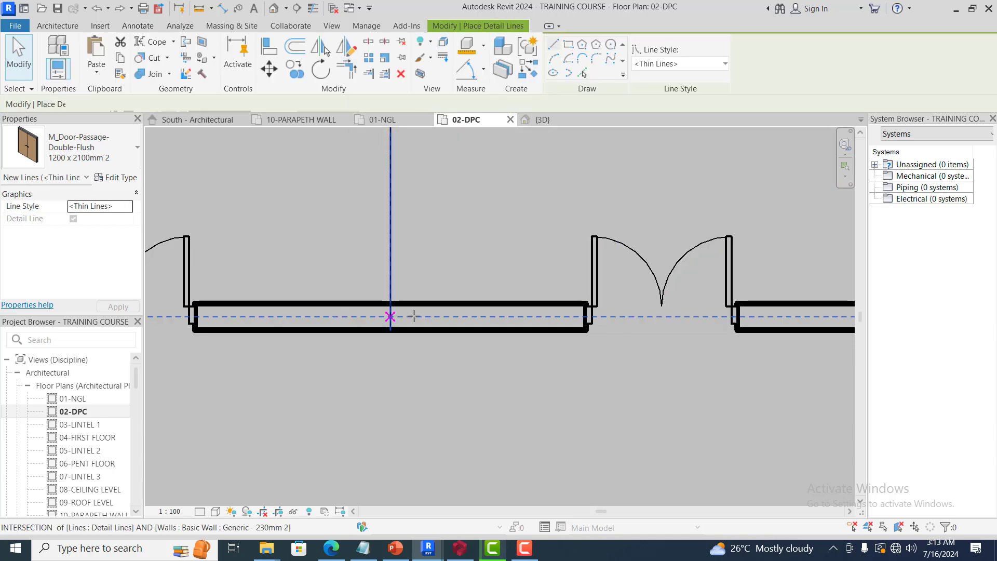
{"action": "left_click", "coordinate": [390, 317]}
{"action": "left_click", "coordinate": [430, 317]}
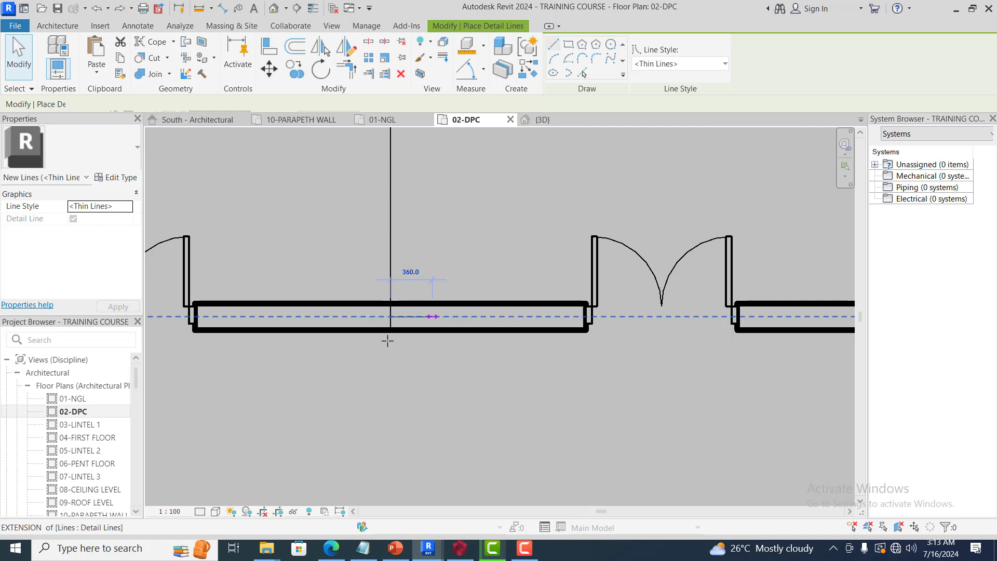
{"action": "key", "text": "Escape"}
{"action": "key", "text": "Escape"}
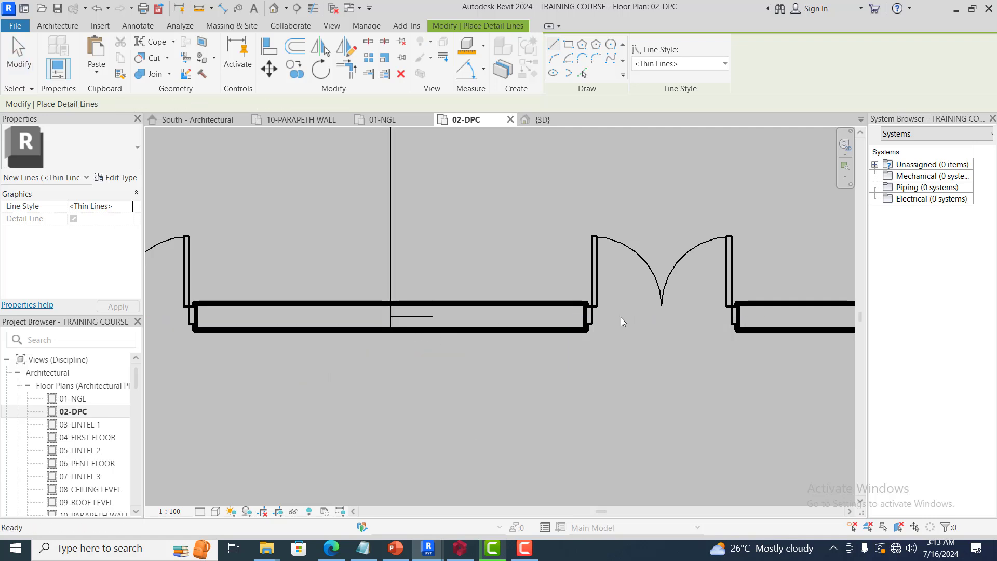
- Copy the mirrored double door from its right jamb's outer corner to the right end of the short horizontal detail line
{"action": "left_click", "coordinate": [600, 287]}
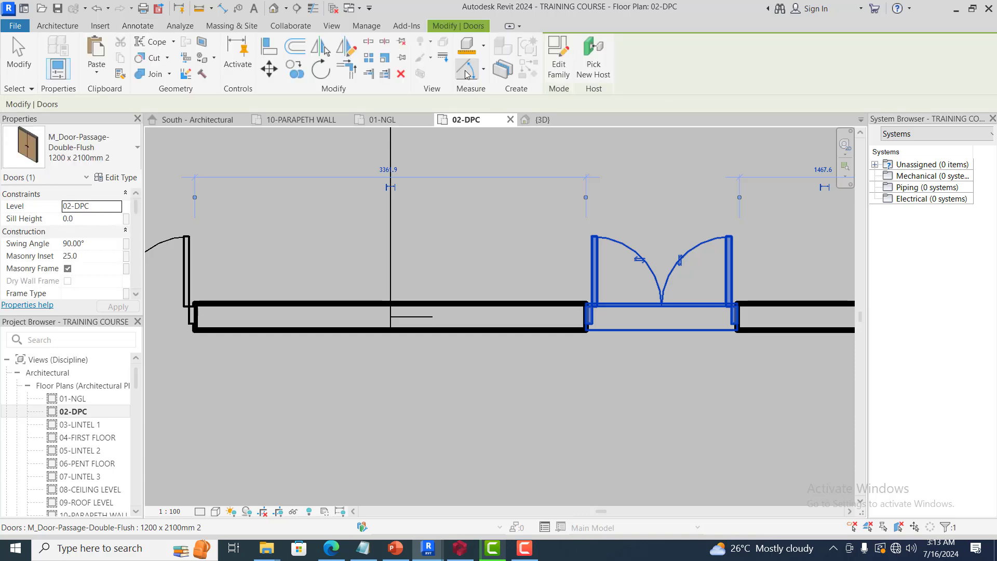
{"action": "left_click", "coordinate": [298, 71]}
{"action": "left_click", "coordinate": [737, 330]}
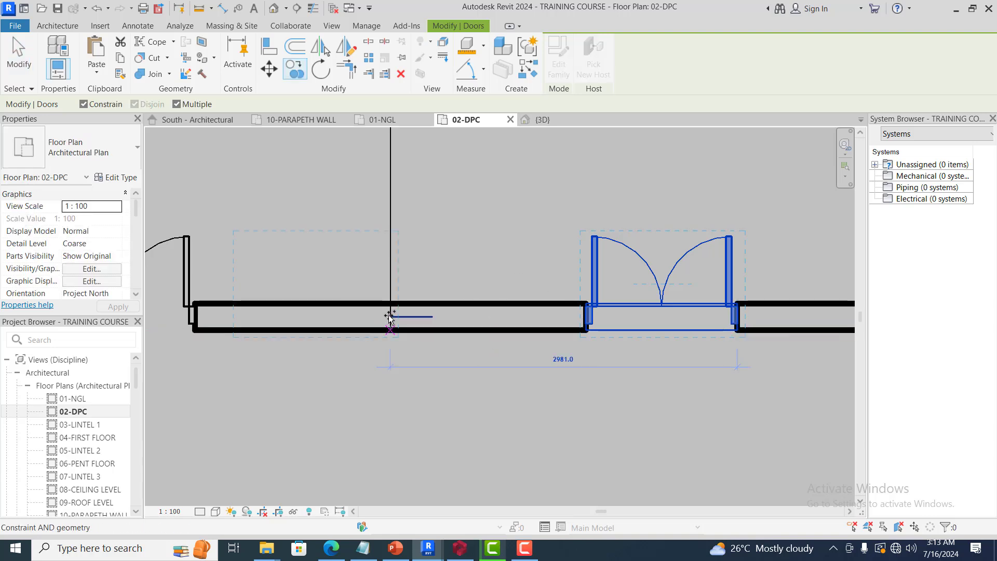
{"action": "scroll", "coordinate": [390, 317], "scroll_direction": "up", "scroll_amount": 4}
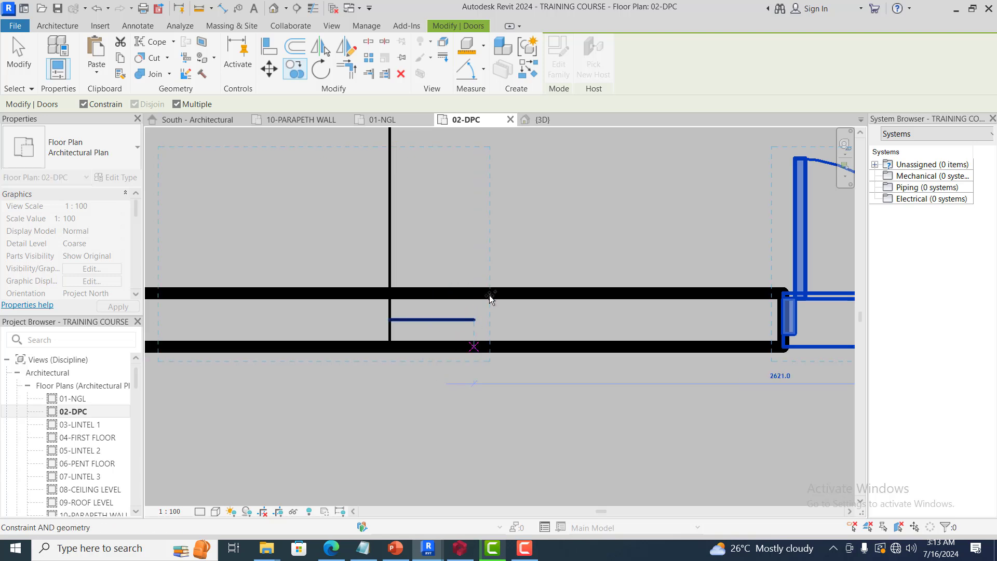
{"action": "left_click", "coordinate": [481, 326]}
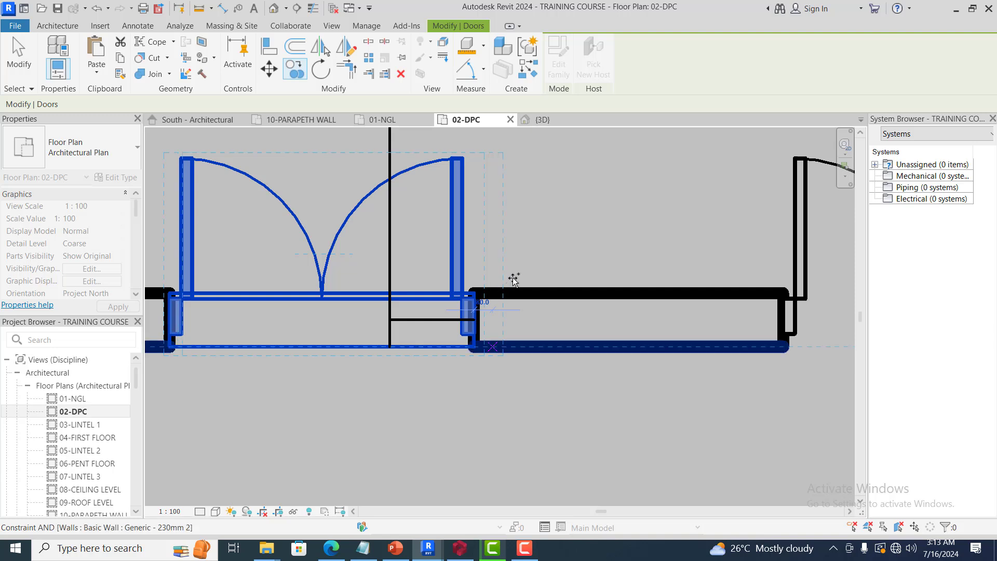
{"action": "scroll", "coordinate": [514, 280], "scroll_direction": "down", "scroll_amount": 2}
{"action": "scroll", "coordinate": [528, 301], "scroll_direction": "down", "scroll_amount": 2}
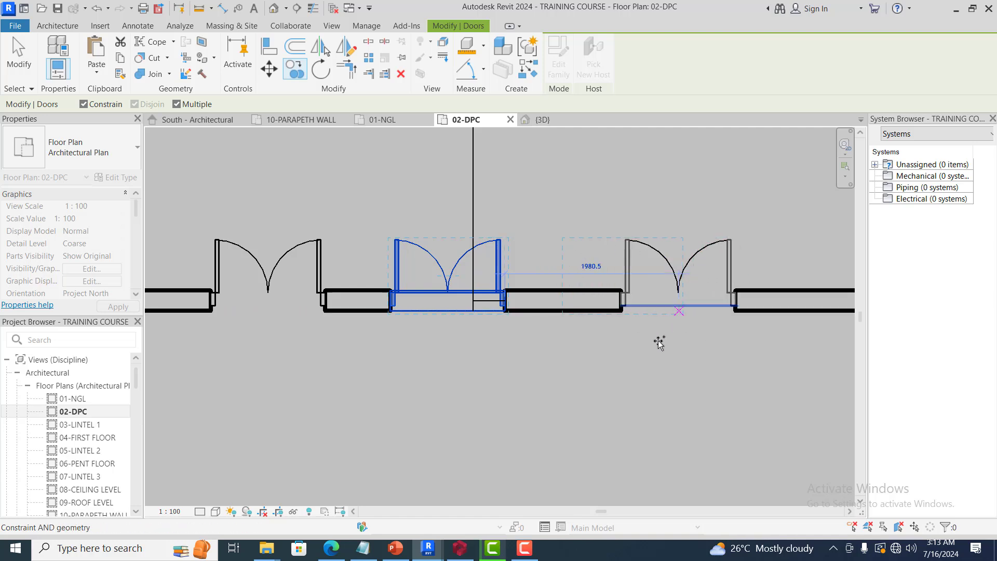
{"action": "key", "text": "Escape"}
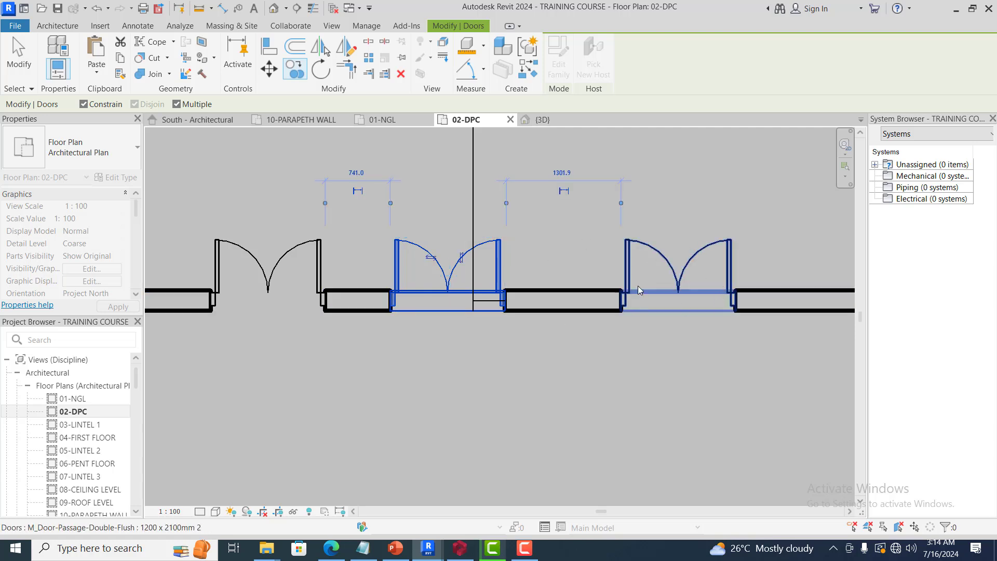
{"action": "left_click", "coordinate": [647, 292]}
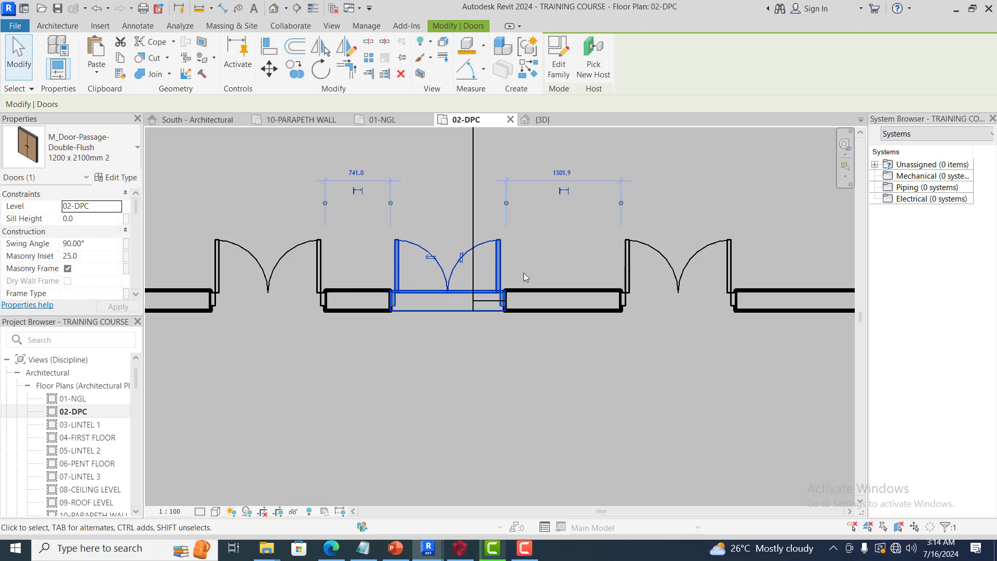
{"action": "scroll", "coordinate": [572, 263], "scroll_direction": "down", "scroll_amount": 4}
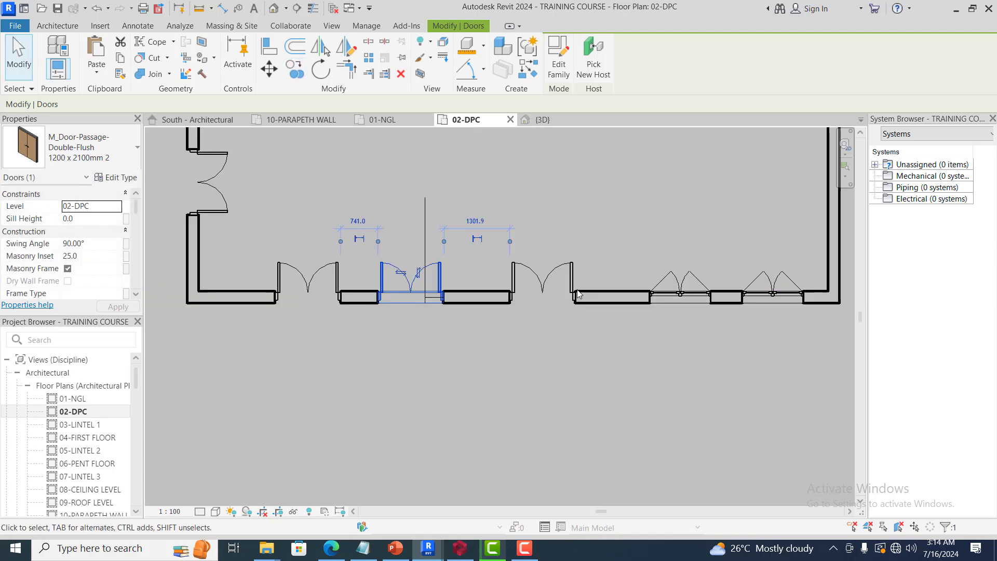
{"action": "scroll", "coordinate": [587, 268], "scroll_direction": "up", "scroll_amount": 3}
{"action": "scroll", "coordinate": [587, 268], "scroll_direction": "up", "scroll_amount": 4}
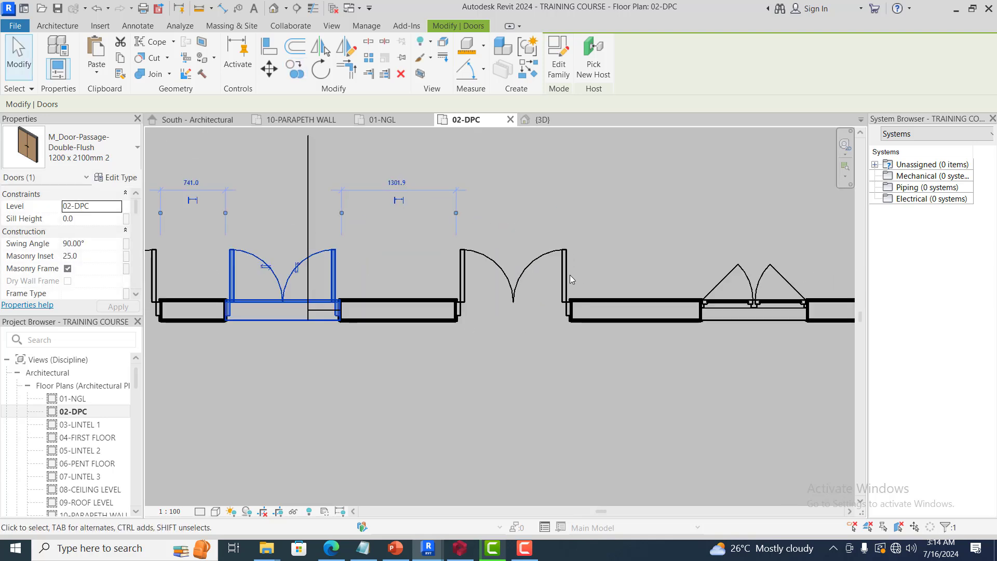
{"action": "left_click", "coordinate": [585, 232]}
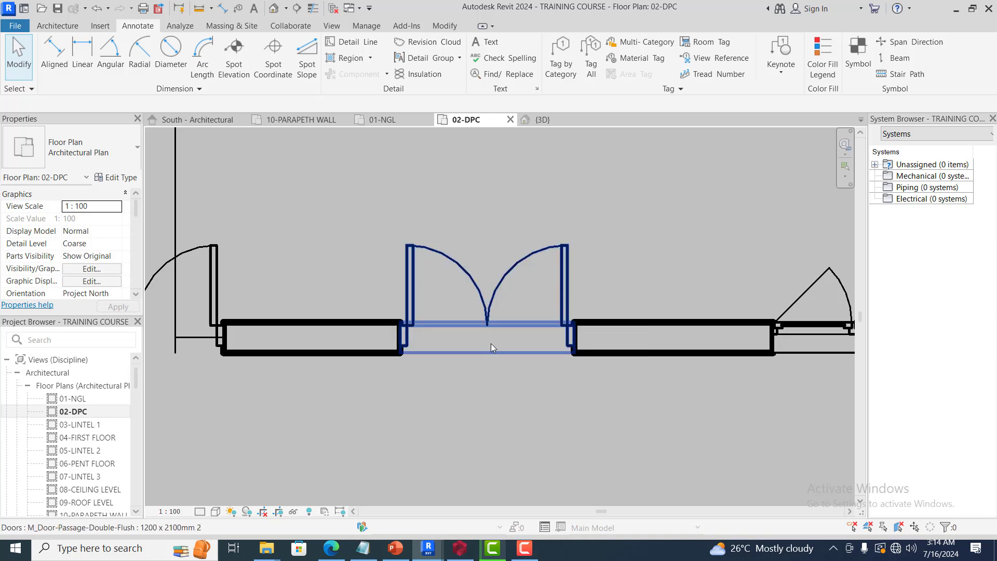
- Delete the copied double door at the vertical detail line and the casement window nearest the lower wall's right corner
{"action": "scroll", "coordinate": [579, 325], "scroll_direction": "down", "scroll_amount": 5}
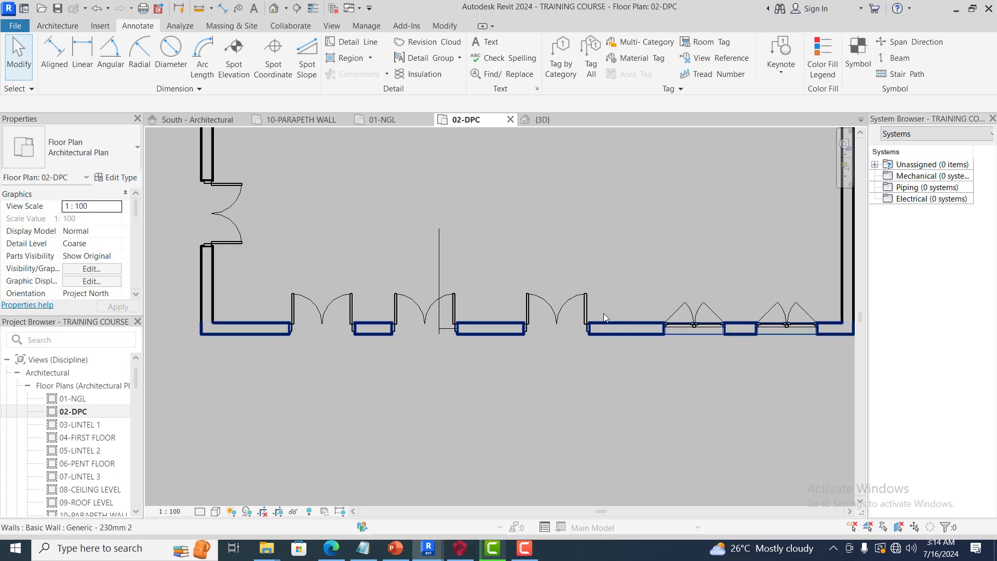
{"action": "left_click", "coordinate": [412, 303]}
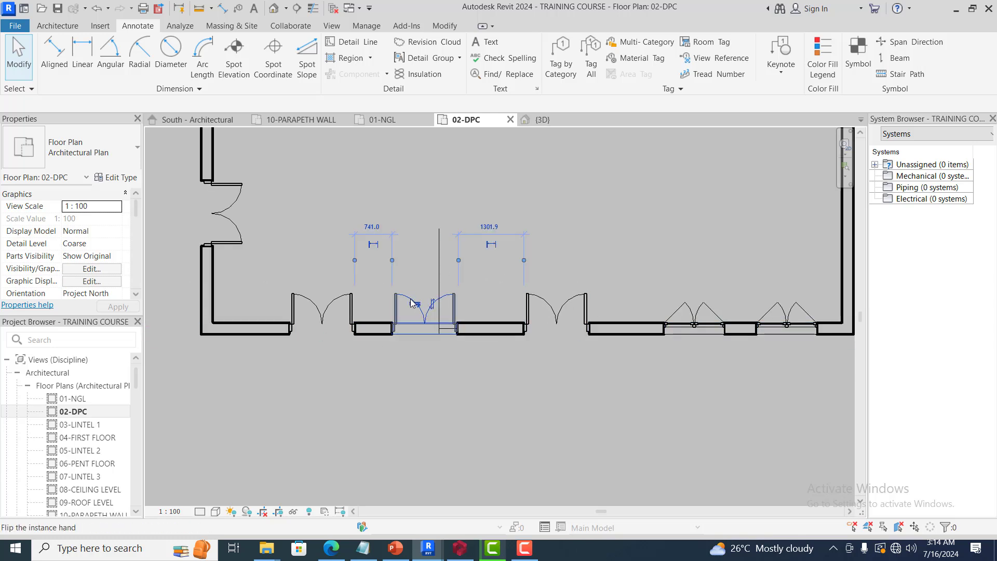
{"action": "key", "text": "Delete"}
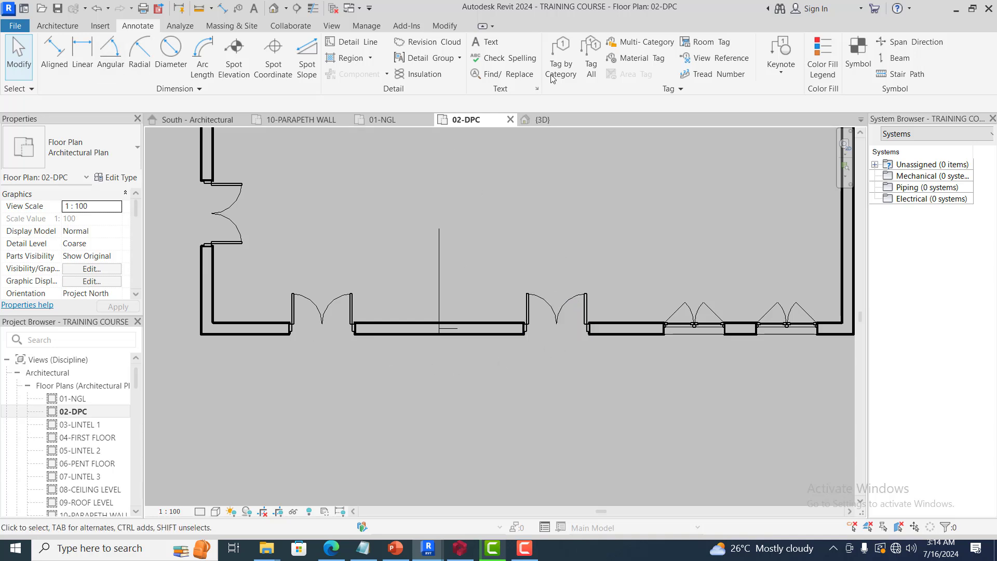
{"action": "left_click", "coordinate": [773, 311]}
{"action": "left_click_drag", "start_coordinate": [774, 311], "coordinate": [716, 317]}
- Move the remaining casement window 1800 mm rightward along the lower wall, using its lower-left corner as the base point
{"action": "left_click", "coordinate": [714, 314]}
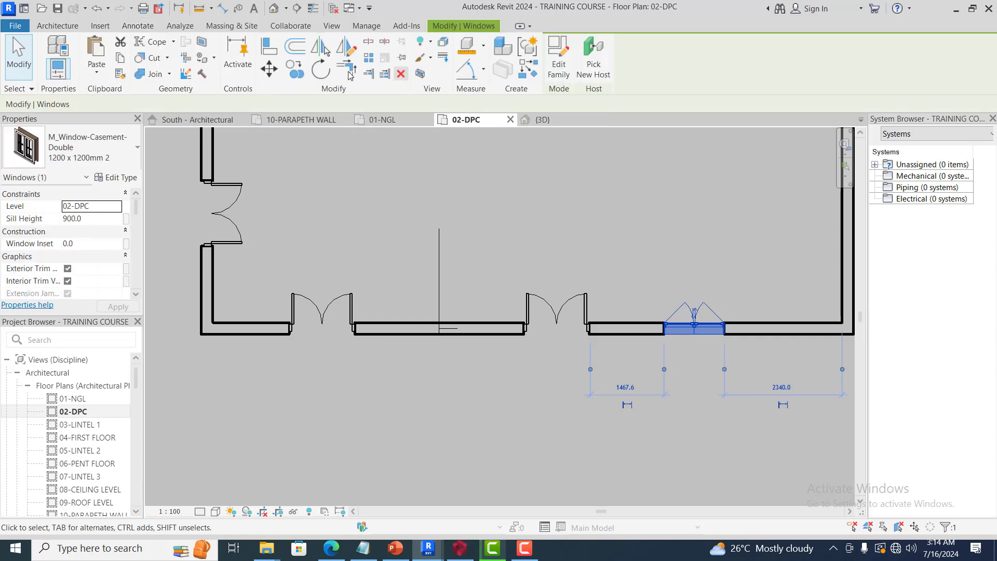
{"action": "left_click", "coordinate": [269, 69]}
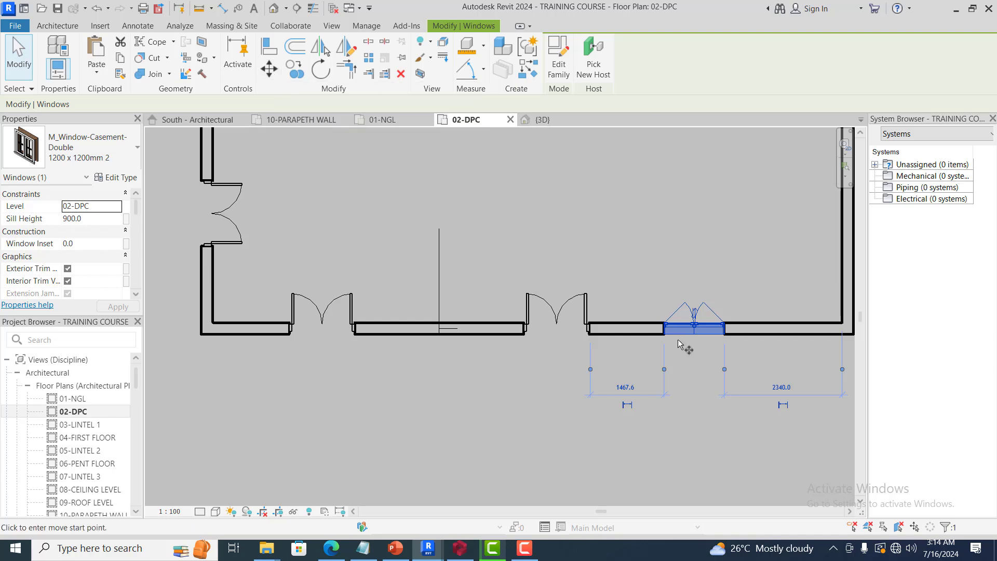
{"action": "scroll", "coordinate": [751, 353], "scroll_direction": "up", "scroll_amount": 3}
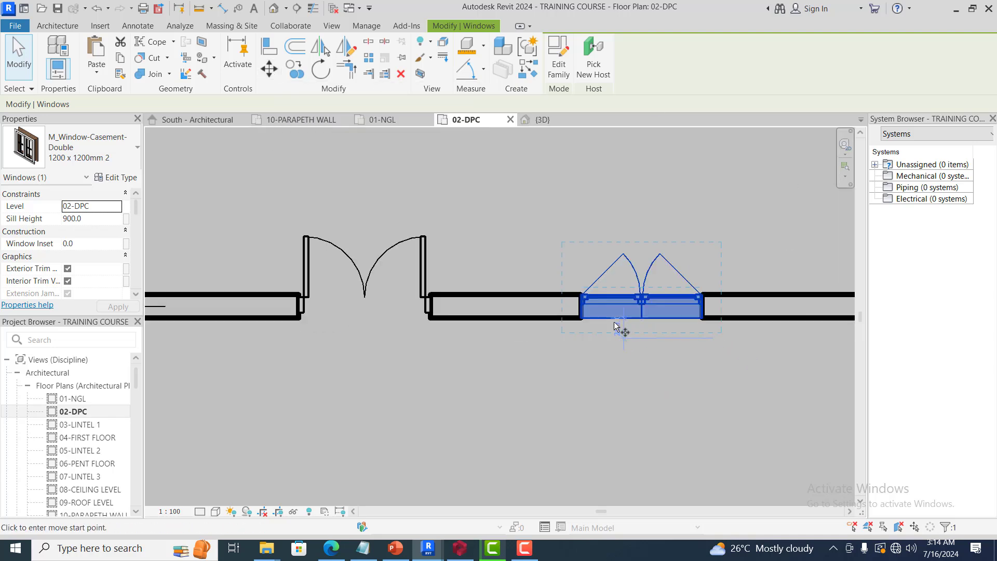
{"action": "left_click", "coordinate": [581, 319]}
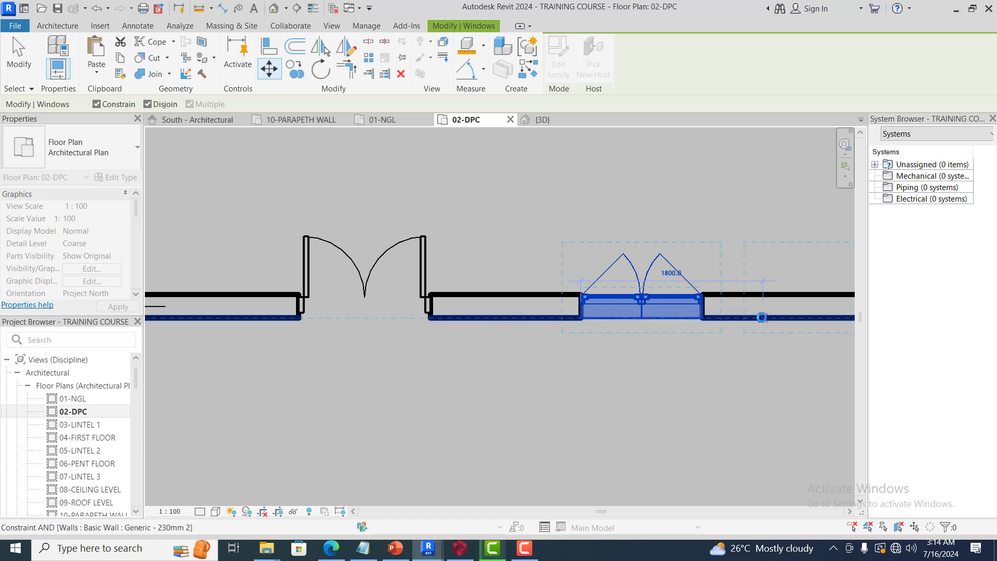
{"action": "left_click", "coordinate": [762, 317]}
{"action": "scroll", "coordinate": [554, 319], "scroll_direction": "down", "scroll_amount": 3}
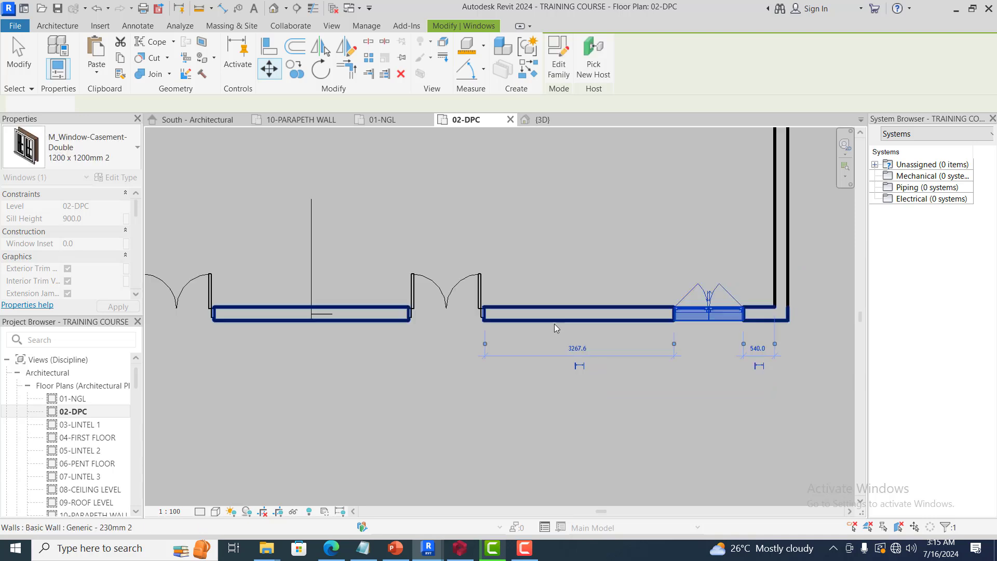
{"action": "scroll", "coordinate": [554, 323], "scroll_direction": "down", "scroll_amount": 1}
{"action": "scroll", "coordinate": [771, 267], "scroll_direction": "up", "scroll_amount": 2}
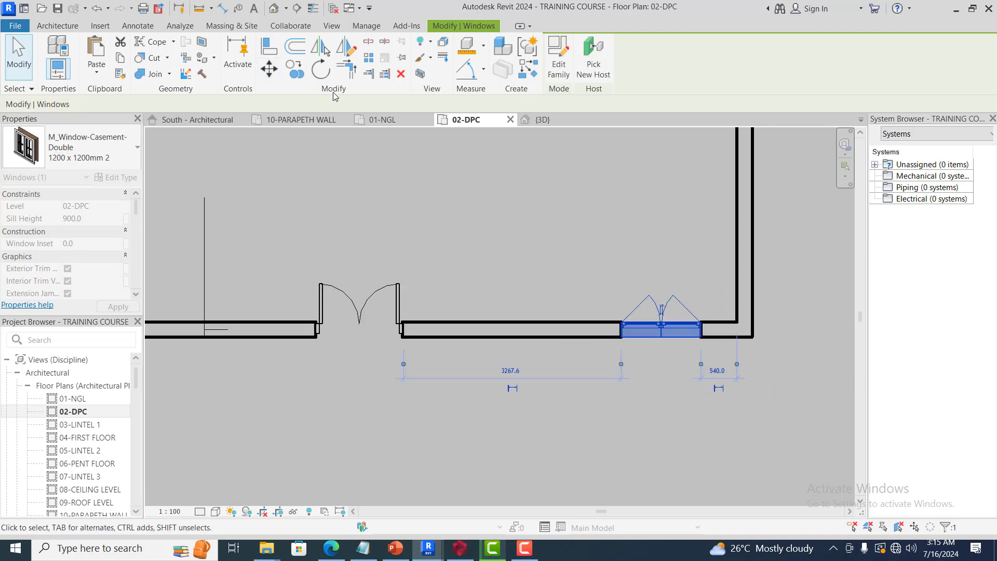
{"action": "left_click", "coordinate": [592, 229]}
- Delete the moved 1200 x 1200mm casement window from the lower wall
{"action": "scroll", "coordinate": [669, 341], "scroll_direction": "down", "scroll_amount": 2}
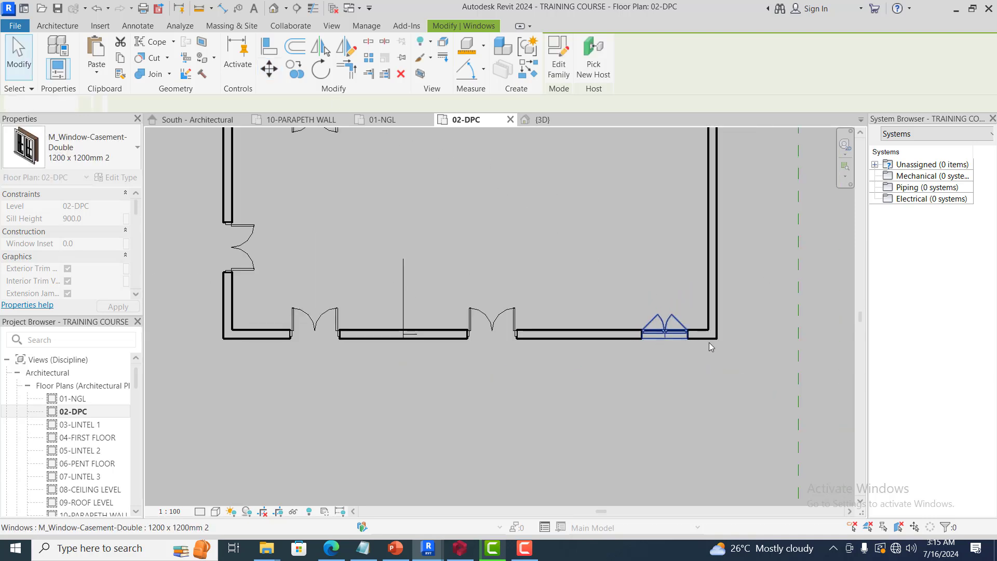
{"action": "scroll", "coordinate": [710, 341], "scroll_direction": "up", "scroll_amount": 1}
{"action": "left_click", "coordinate": [672, 327]}
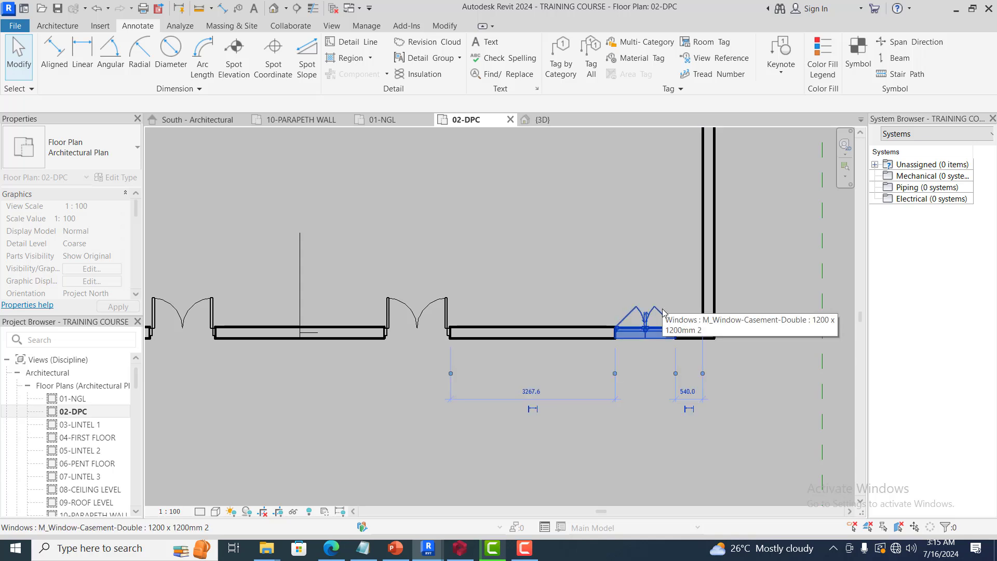
{"action": "key", "text": "Delete"}
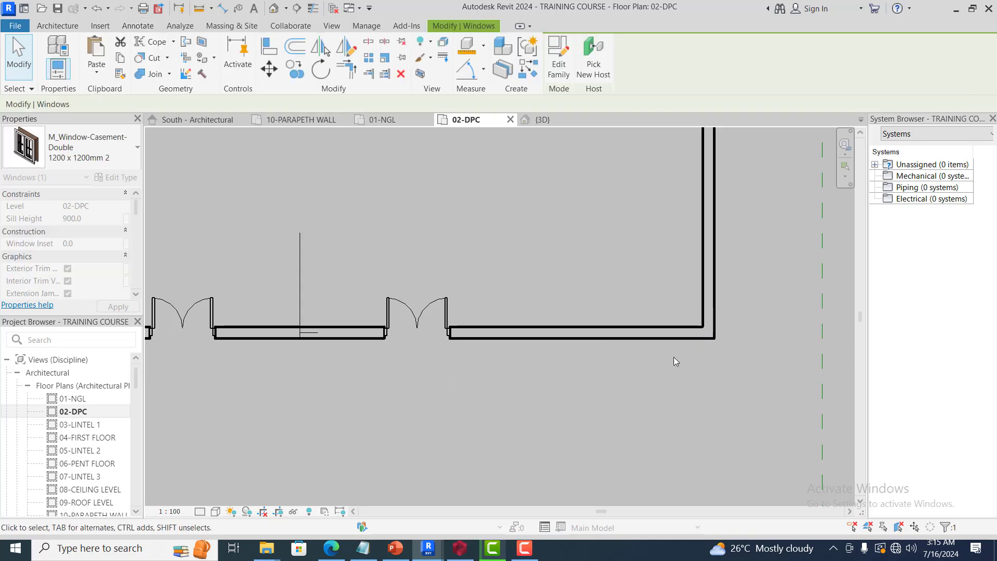
- Shorten the lower wall to a length of 10500 mm by pulling its right end back from the corner
{"action": "left_click", "coordinate": [688, 335]}
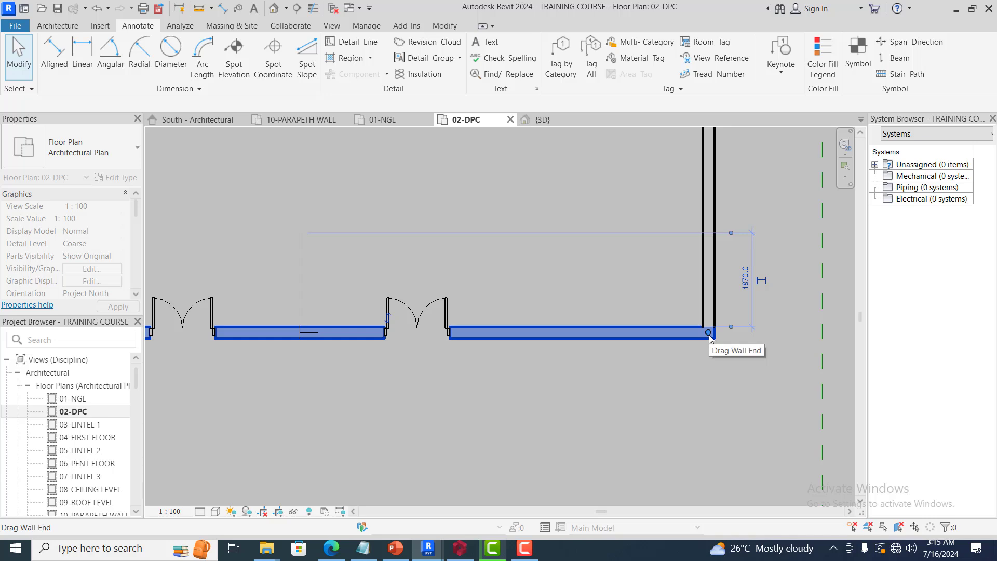
{"action": "left_click", "coordinate": [648, 328]}
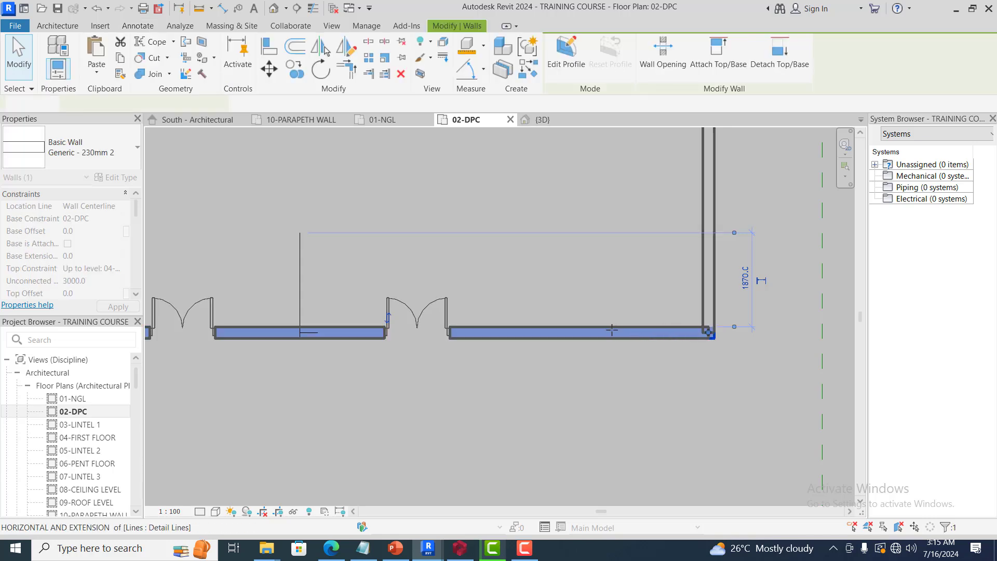
{"action": "left_click_drag", "start_coordinate": [596, 331], "coordinate": [596, 331]}
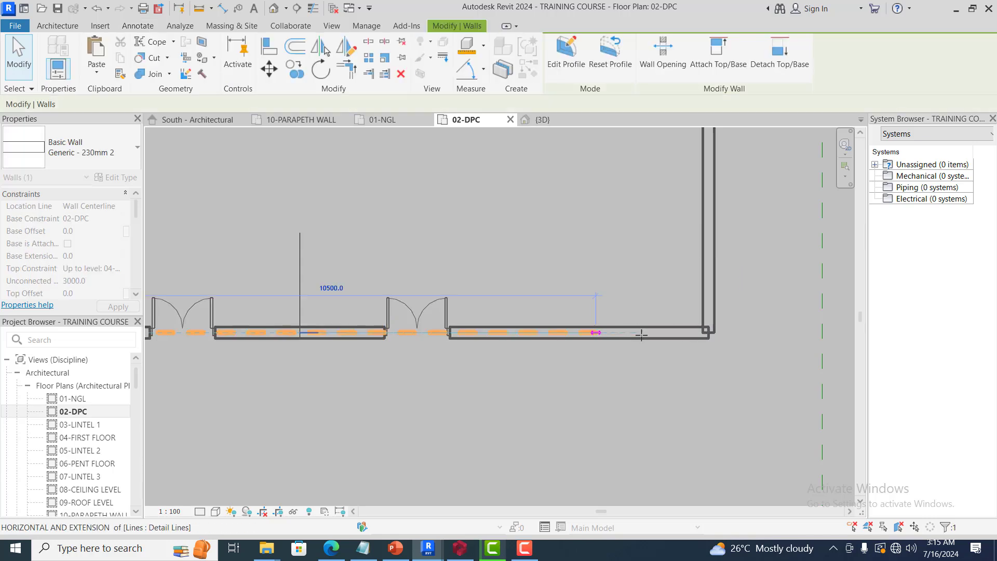
{"action": "left_click", "coordinate": [633, 376]}
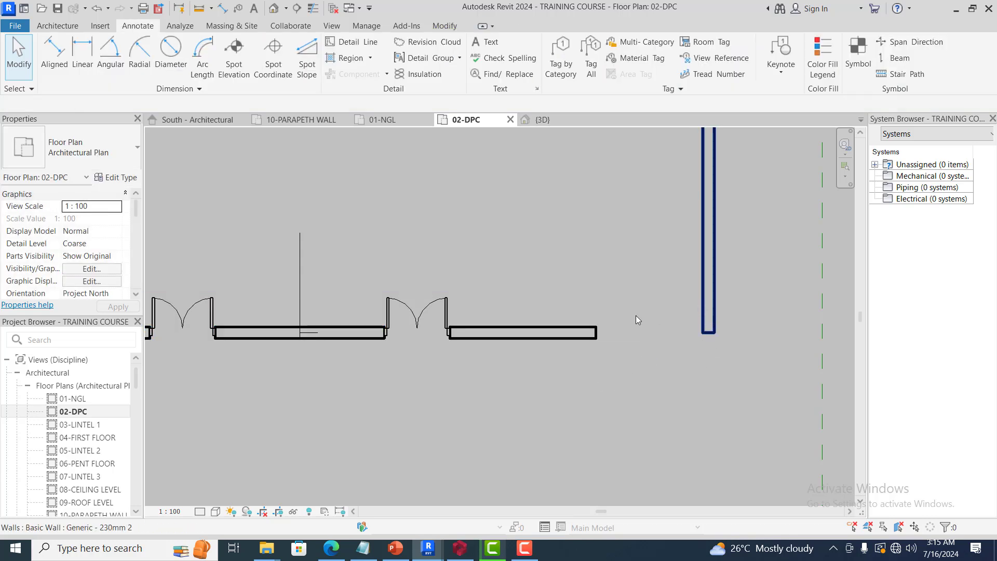
- Rejoin the shortened lower wall and the right vertical wall into a closed corner with Trim/Extend to Corner
{"action": "left_click", "coordinate": [553, 328]}
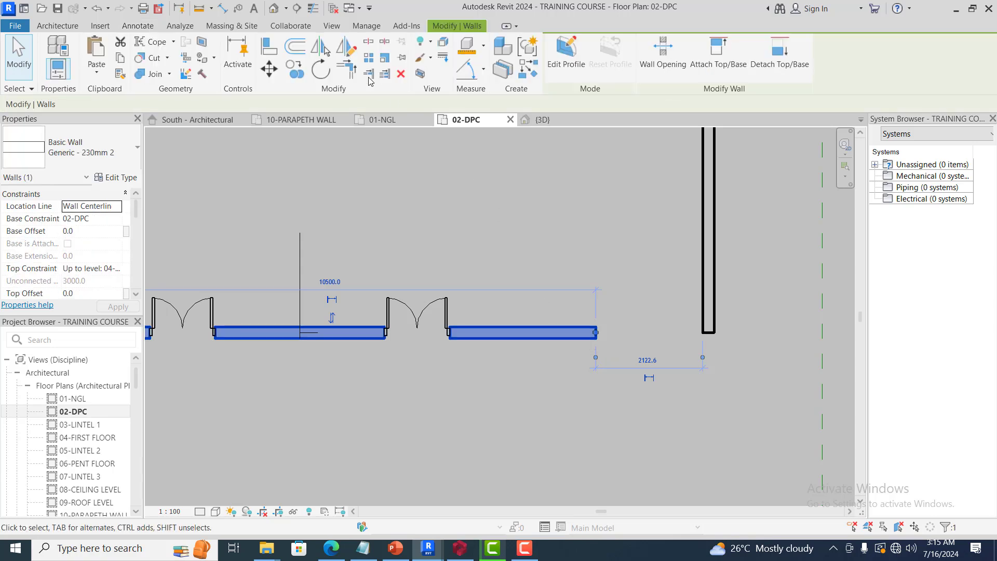
{"action": "left_click", "coordinate": [349, 65]}
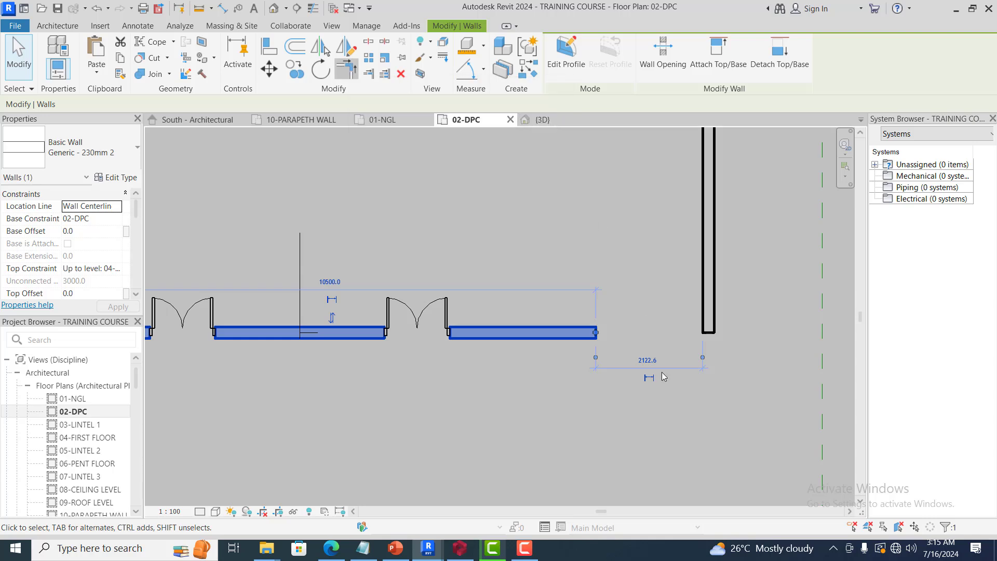
{"action": "left_click", "coordinate": [701, 262]}
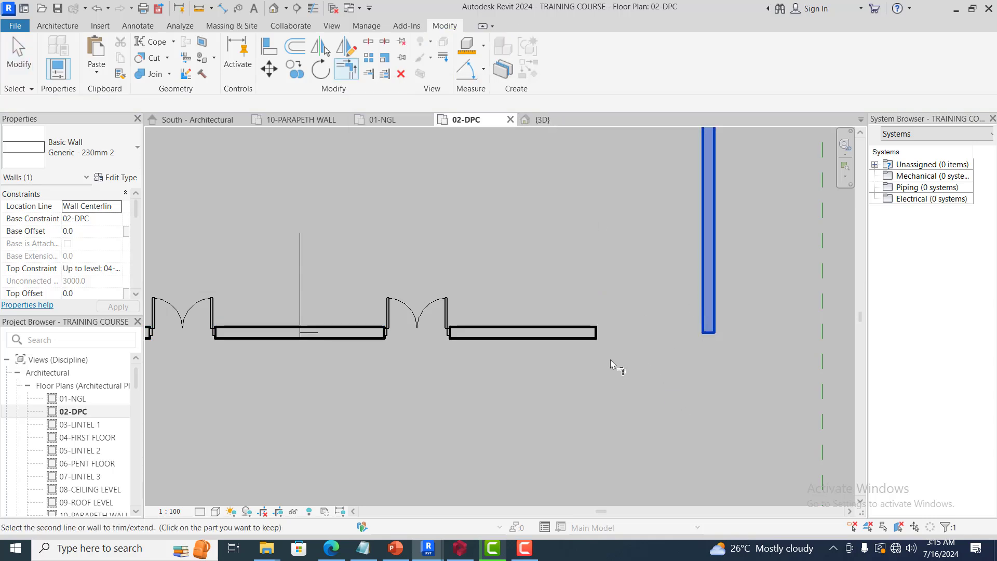
{"action": "left_click", "coordinate": [550, 333]}
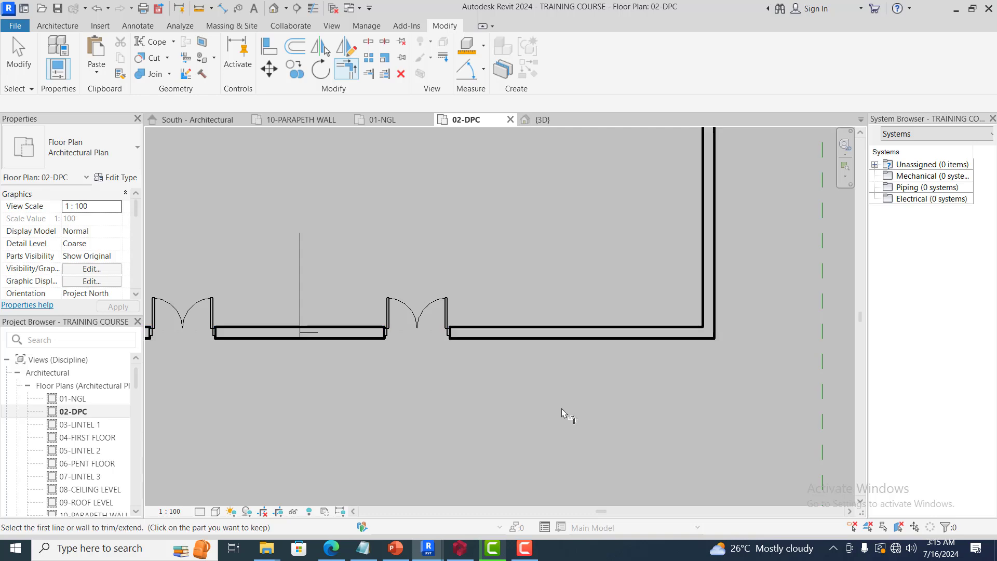
{"action": "scroll", "coordinate": [615, 359], "scroll_direction": "down", "scroll_amount": 2}
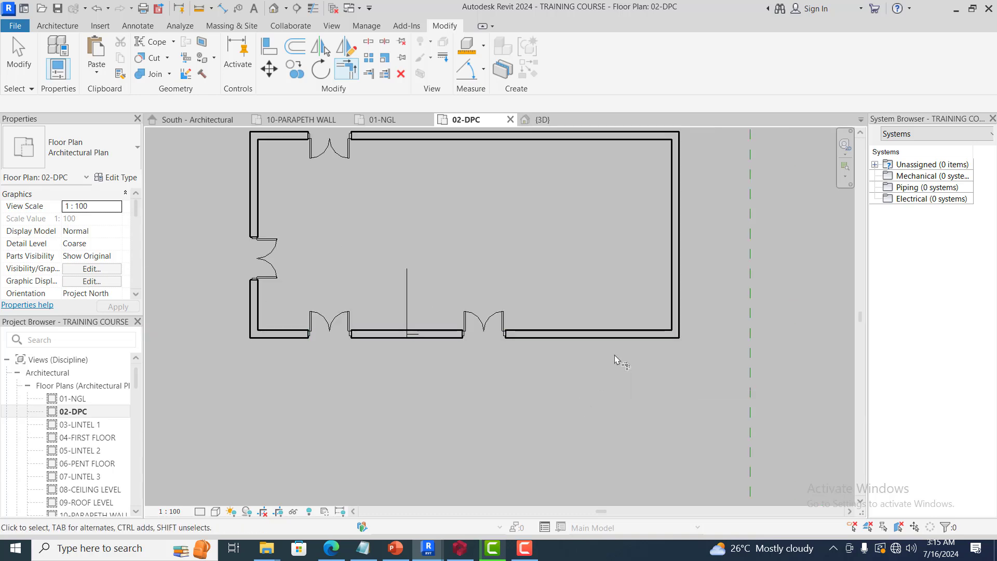
{"action": "key", "text": "Escape"}
{"action": "key", "text": "Escape"}
- Delete the short horizontal and long vertical detail lines at the lower wall between the two double doors
{"action": "scroll", "coordinate": [401, 345], "scroll_direction": "up", "scroll_amount": 3}
{"action": "scroll", "coordinate": [434, 323], "scroll_direction": "up", "scroll_amount": 2}
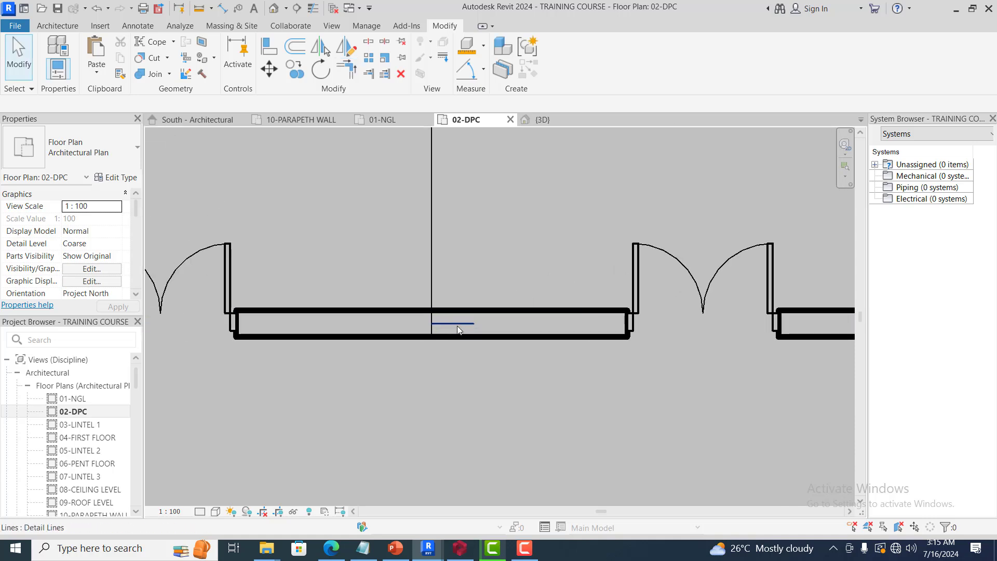
{"action": "left_click", "coordinate": [453, 340]}
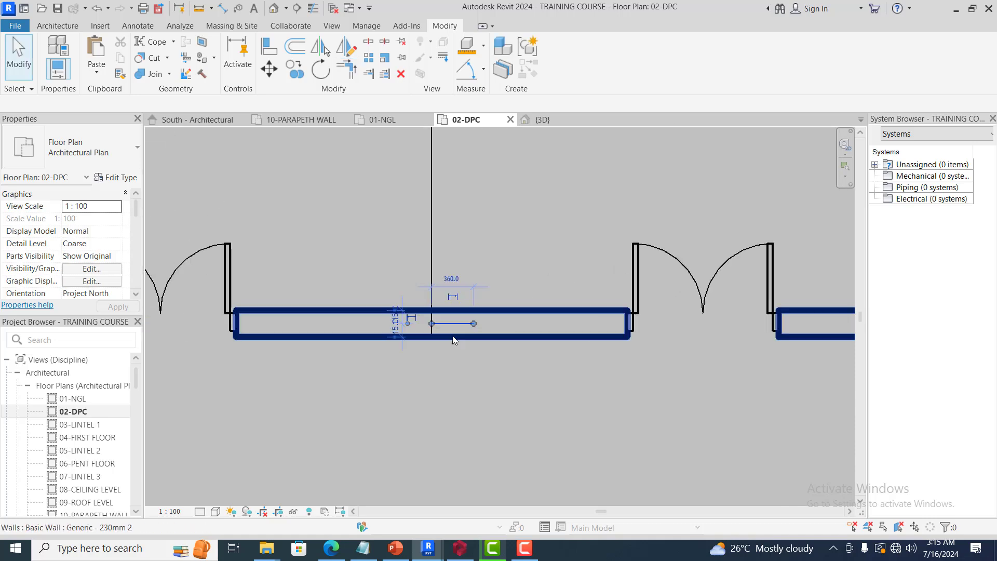
{"action": "left_click", "coordinate": [432, 269], "text": "ctrl"}
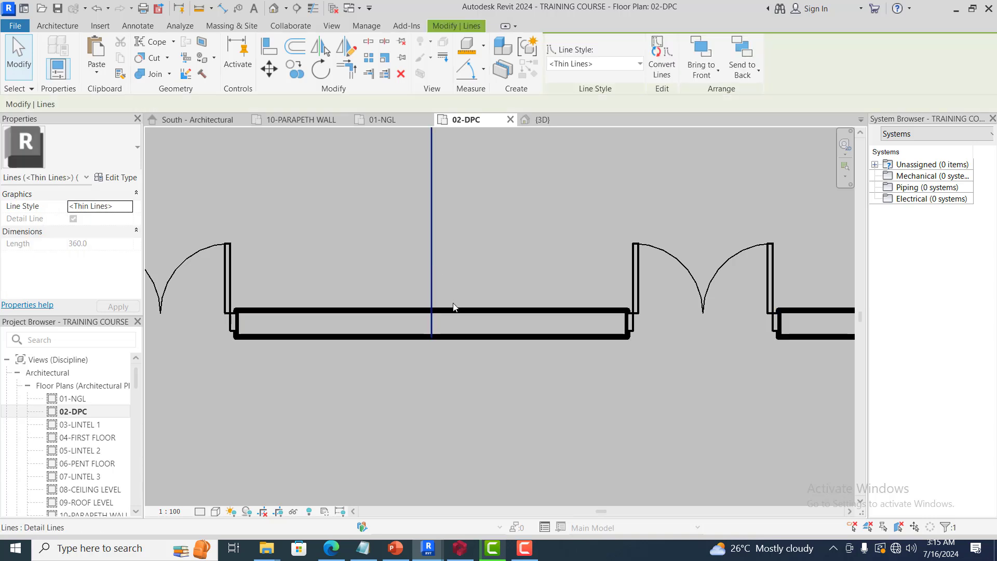
{"action": "key", "text": "Delete"}
- Split the lower wall with Split Element slightly left of the midpoint between the two double doors, keeping the inner segment
{"action": "scroll", "coordinate": [524, 337], "scroll_direction": "down", "scroll_amount": 2}
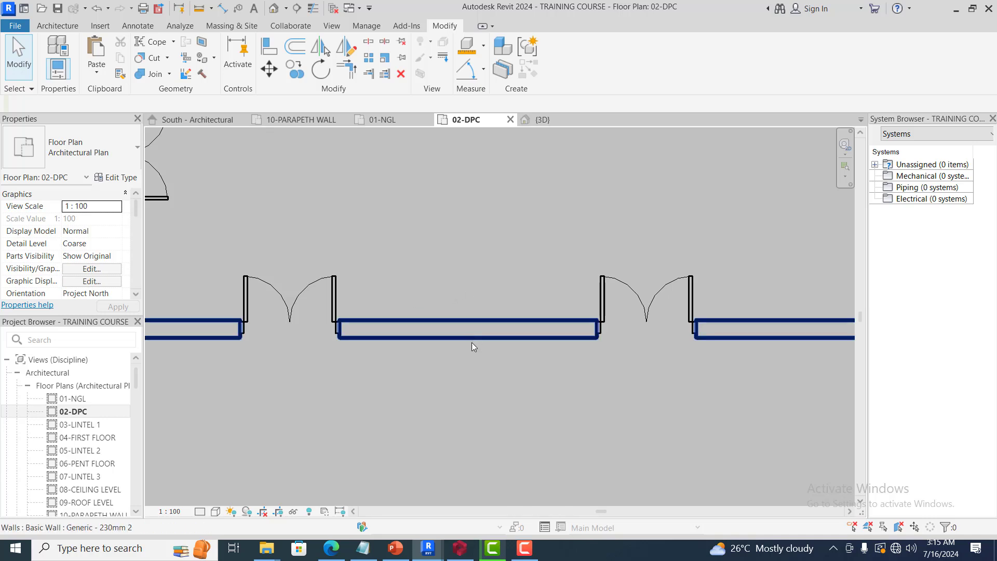
{"action": "left_click", "coordinate": [374, 45]}
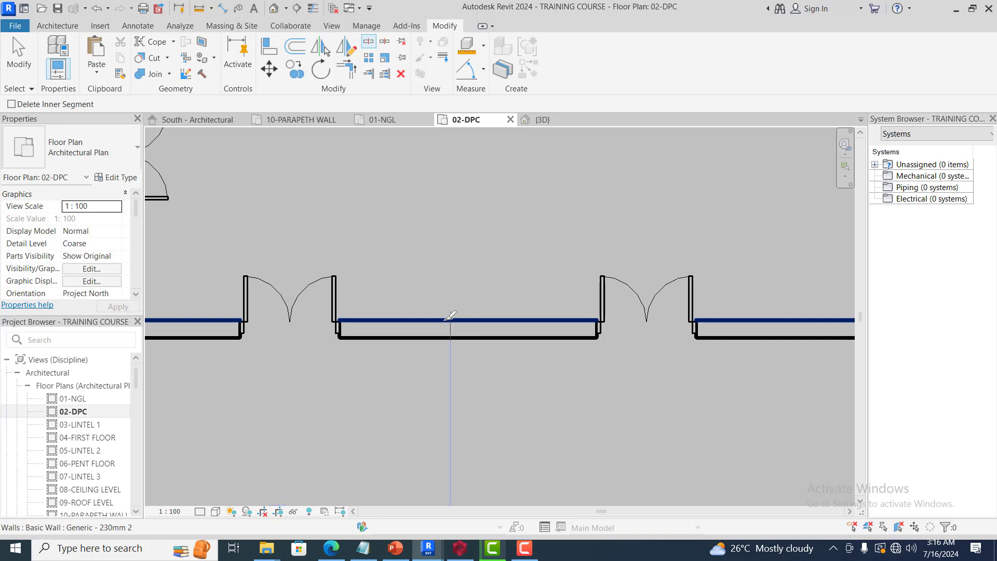
{"action": "left_click", "coordinate": [443, 319]}
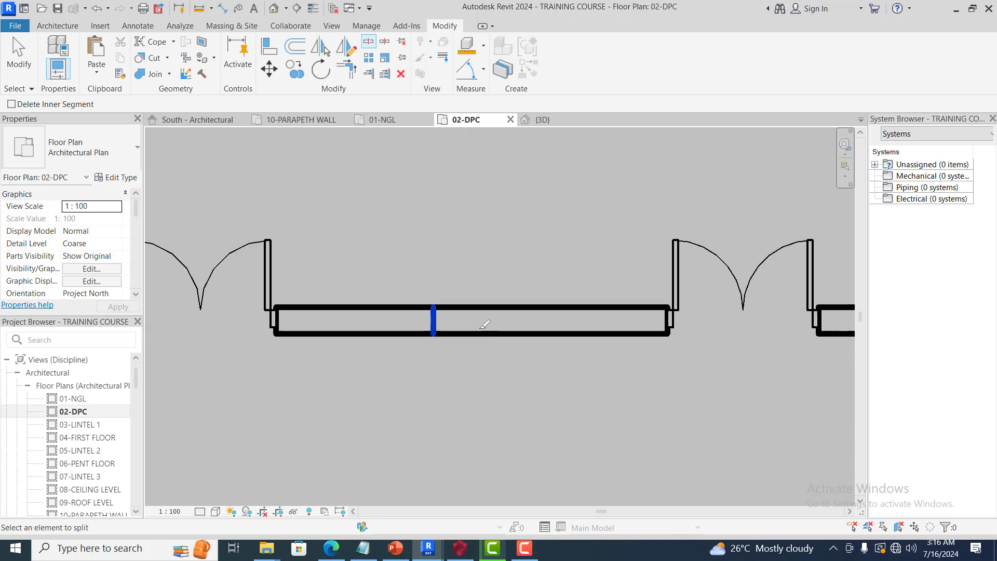
{"action": "scroll", "coordinate": [463, 345], "scroll_direction": "up", "scroll_amount": 2}
{"action": "scroll", "coordinate": [480, 324], "scroll_direction": "up", "scroll_amount": 1}
{"action": "key", "text": "Escape"}
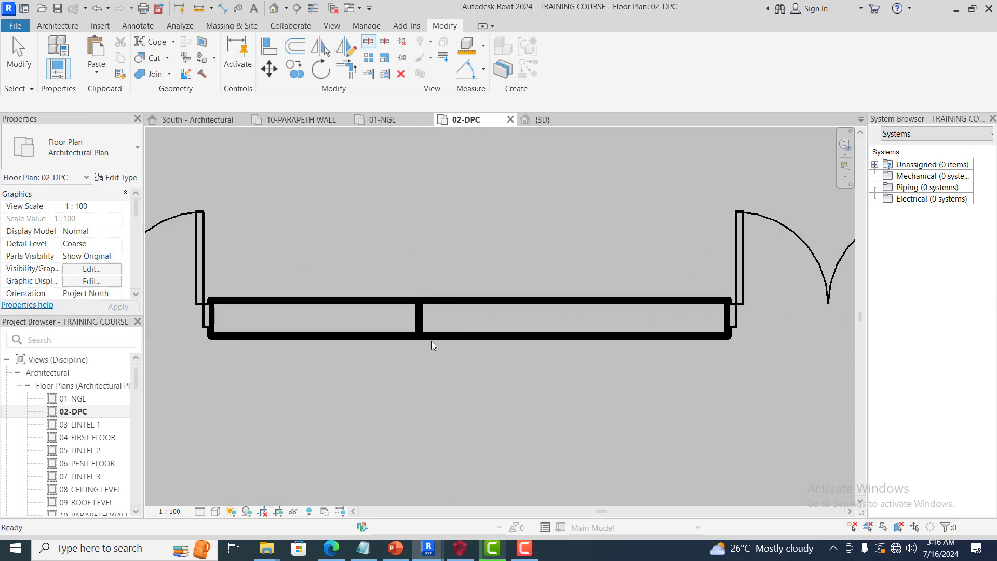
- Select the wall segments on either side of the split in turn to check that they are separate walls
{"action": "left_click", "coordinate": [429, 339]}
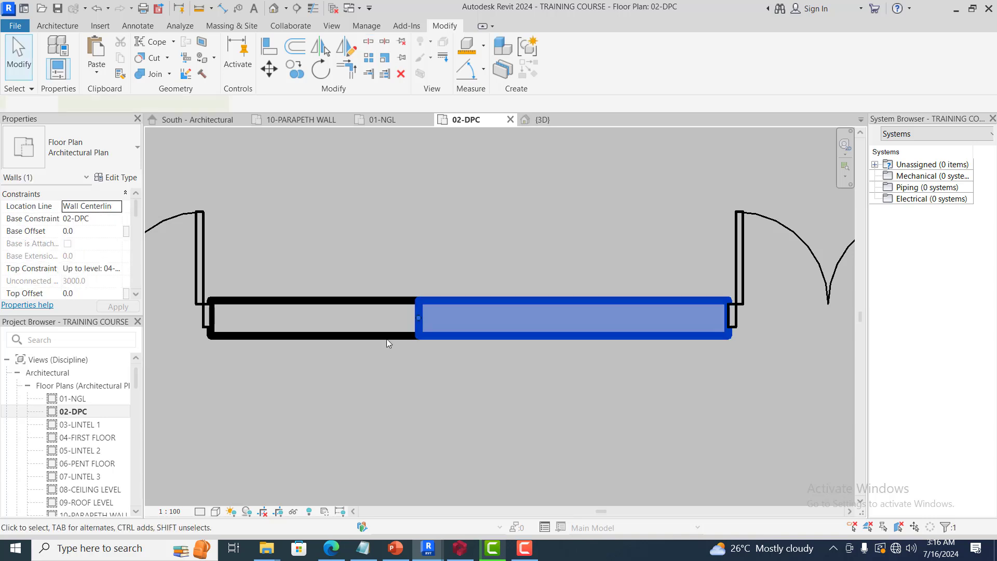
{"action": "left_click", "coordinate": [390, 336]}
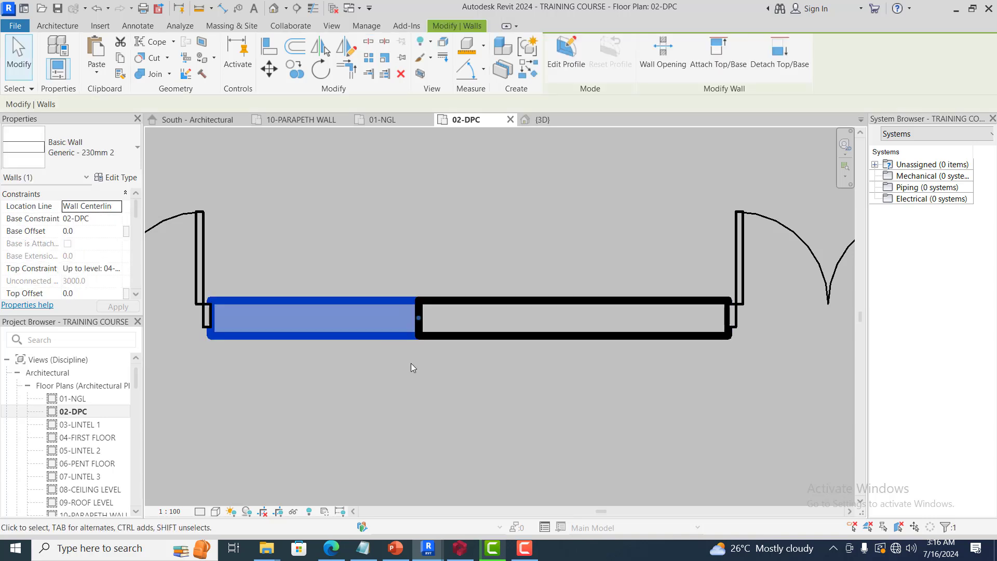
{"action": "scroll", "coordinate": [416, 358], "scroll_direction": "down", "scroll_amount": 1}
{"action": "left_click", "coordinate": [473, 375]}
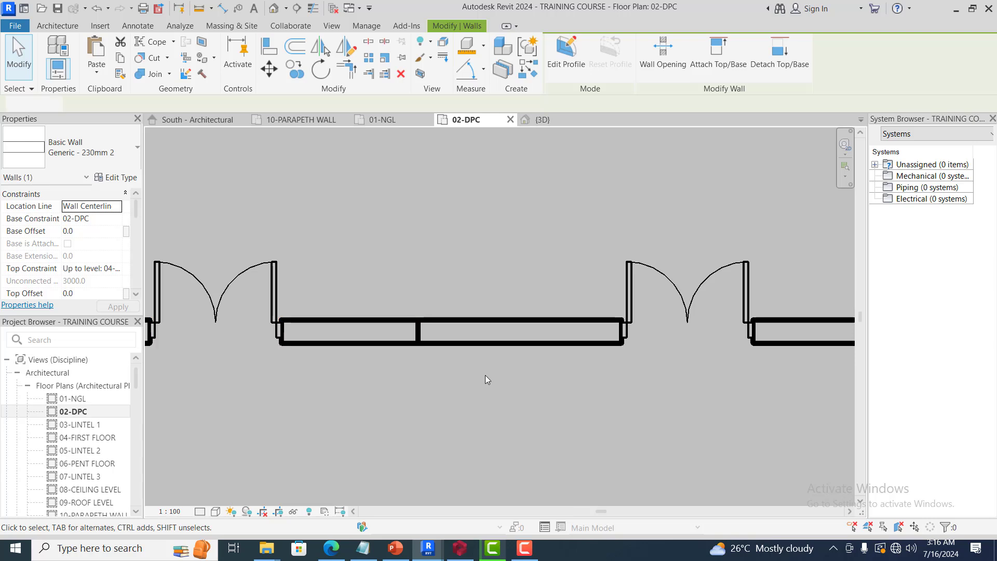
{"action": "scroll", "coordinate": [466, 341], "scroll_direction": "up", "scroll_amount": 1}
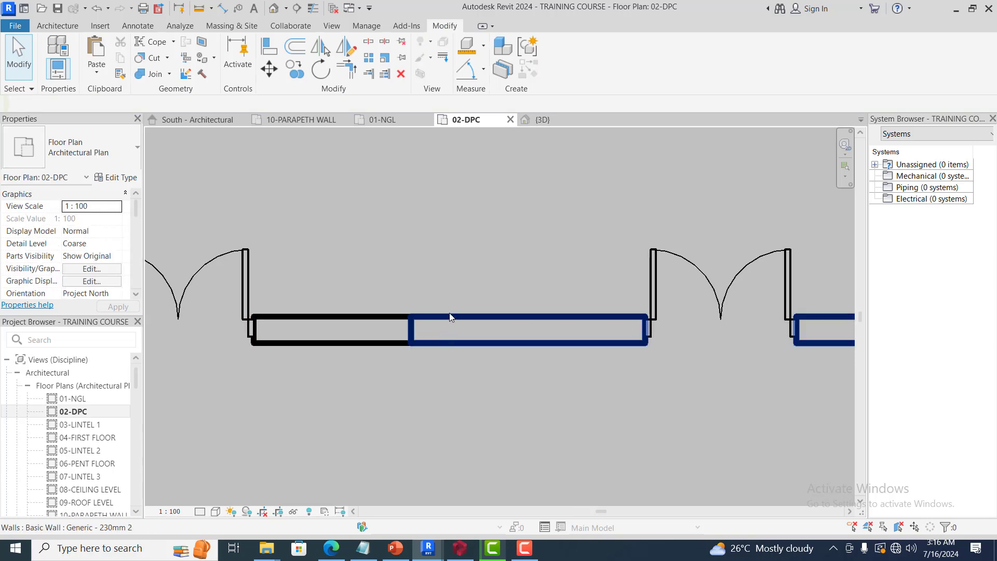
{"action": "scroll", "coordinate": [450, 319], "scroll_direction": "down", "scroll_amount": 1}
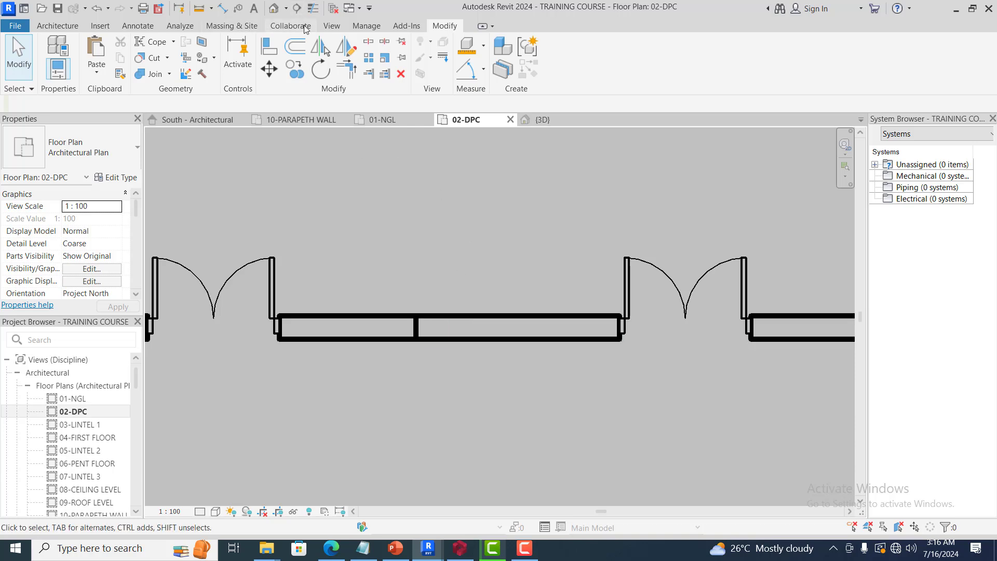
{"action": "left_click", "coordinate": [155, 25]}
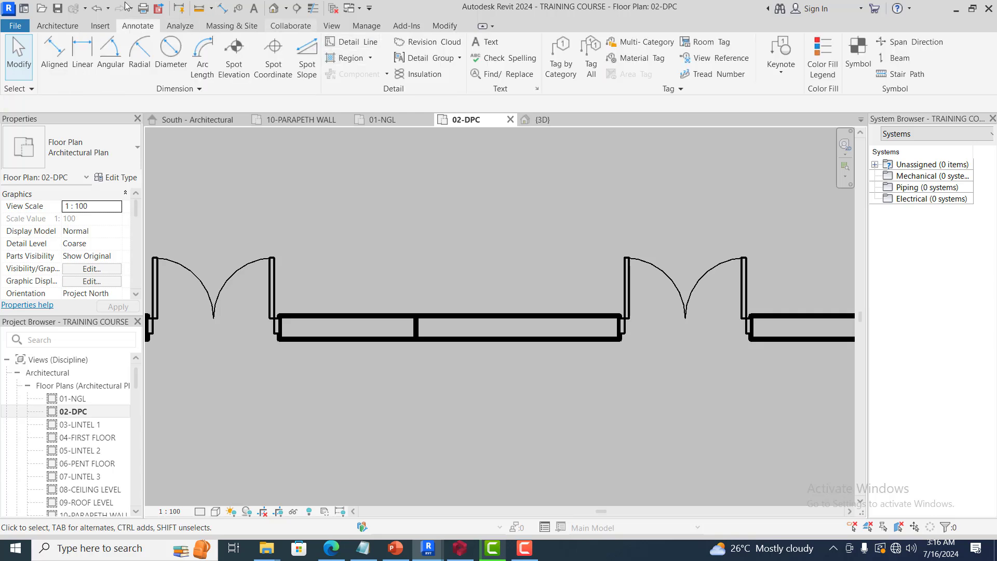
{"action": "left_click", "coordinate": [57, 25]}
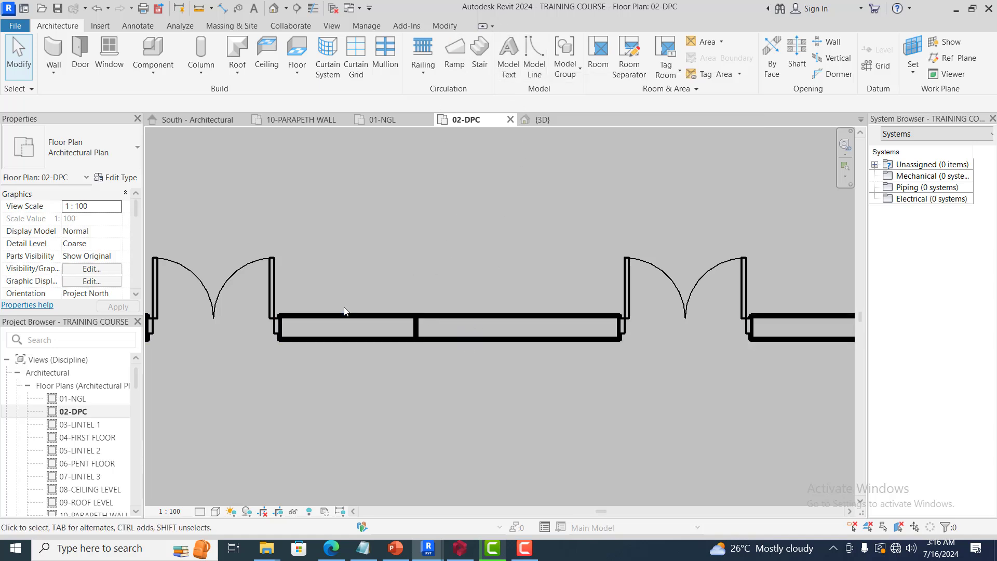
{"action": "scroll", "coordinate": [368, 313], "scroll_direction": "down", "scroll_amount": 3}
{"action": "scroll", "coordinate": [469, 322], "scroll_direction": "up", "scroll_amount": 4}
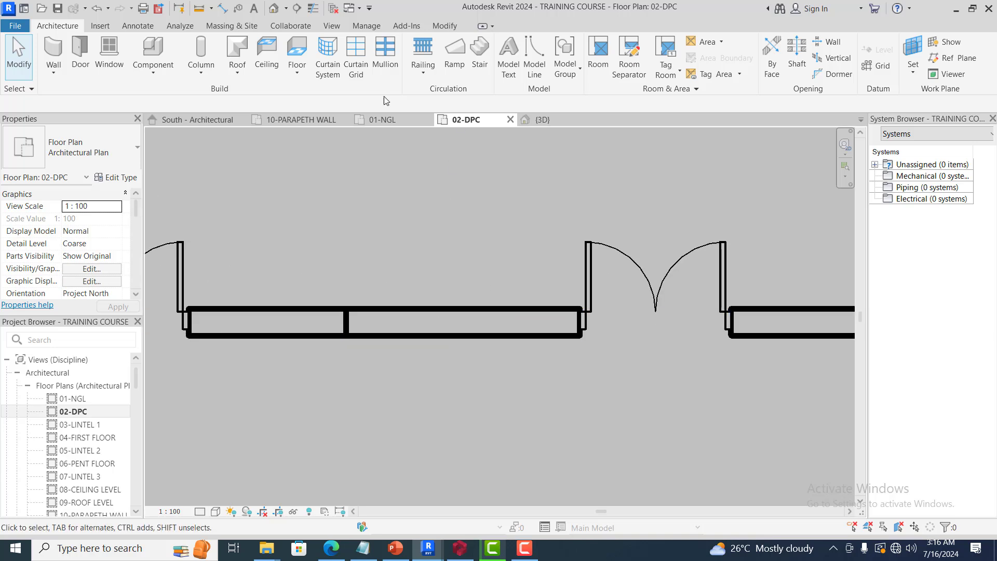
- Split the wall right of the existing split near its middle, before the right double door, using Split with Gap and a 25 mm joint gap
{"action": "key", "text": "Tab"}
{"action": "left_click", "coordinate": [459, 326]}
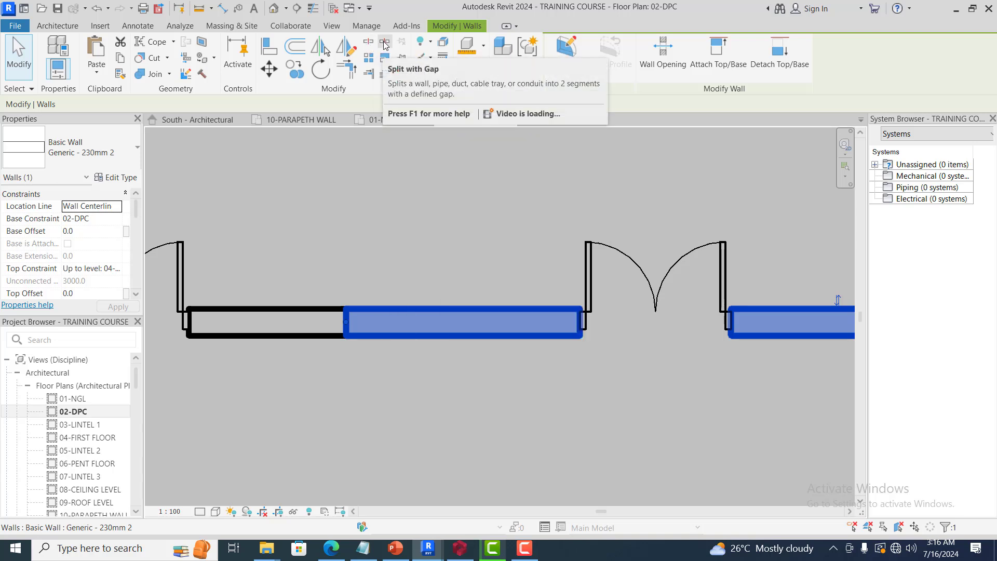
{"action": "left_click", "coordinate": [385, 43]}
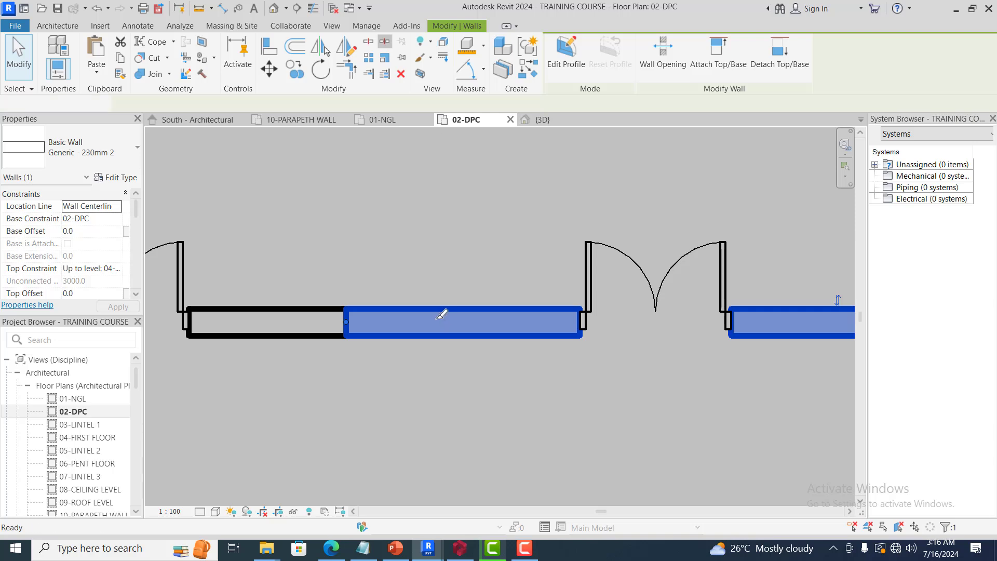
{"action": "left_click", "coordinate": [455, 310]}
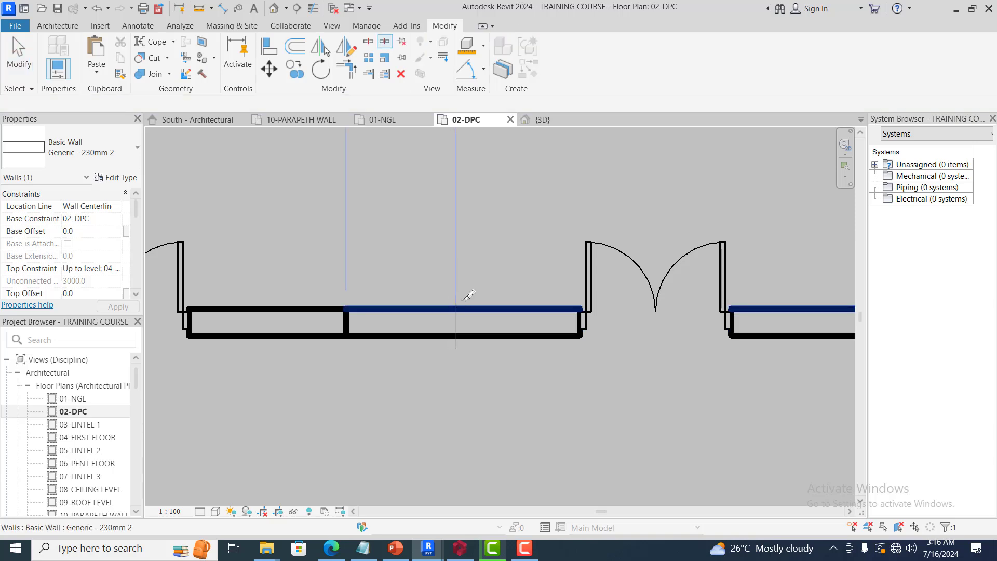
{"action": "key", "text": "Escape"}
{"action": "scroll", "coordinate": [452, 335], "scroll_direction": "up", "scroll_amount": 2}
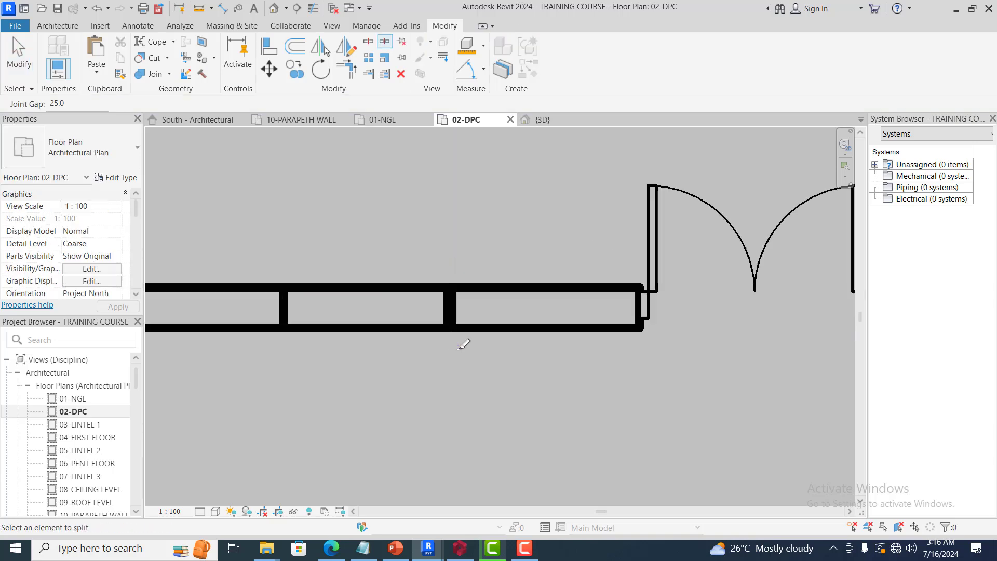
{"action": "scroll", "coordinate": [446, 338], "scroll_direction": "up", "scroll_amount": 3}
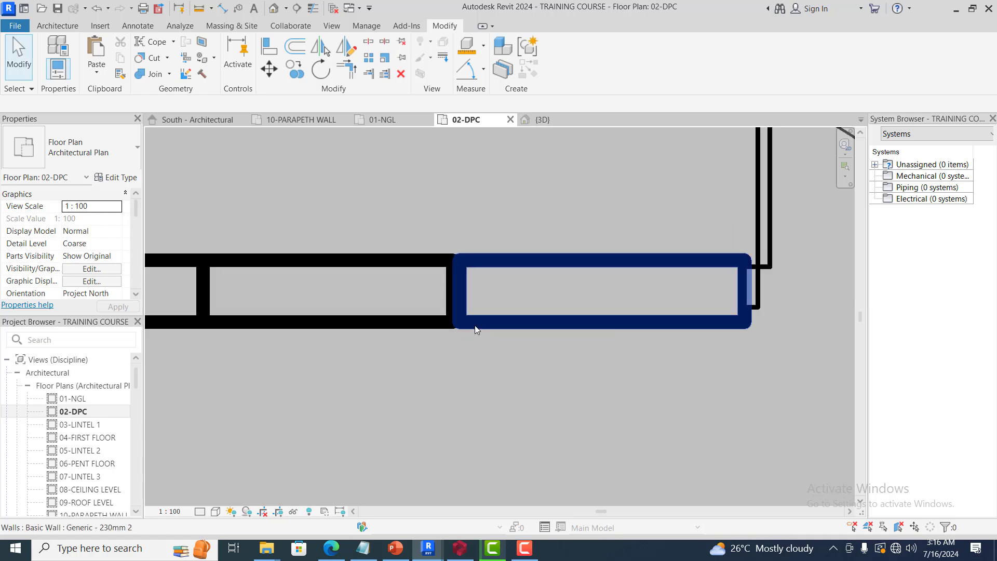
- Delete the middle wall segment between the plain split and the gap split
{"action": "scroll", "coordinate": [501, 316], "scroll_direction": "down", "scroll_amount": 1}
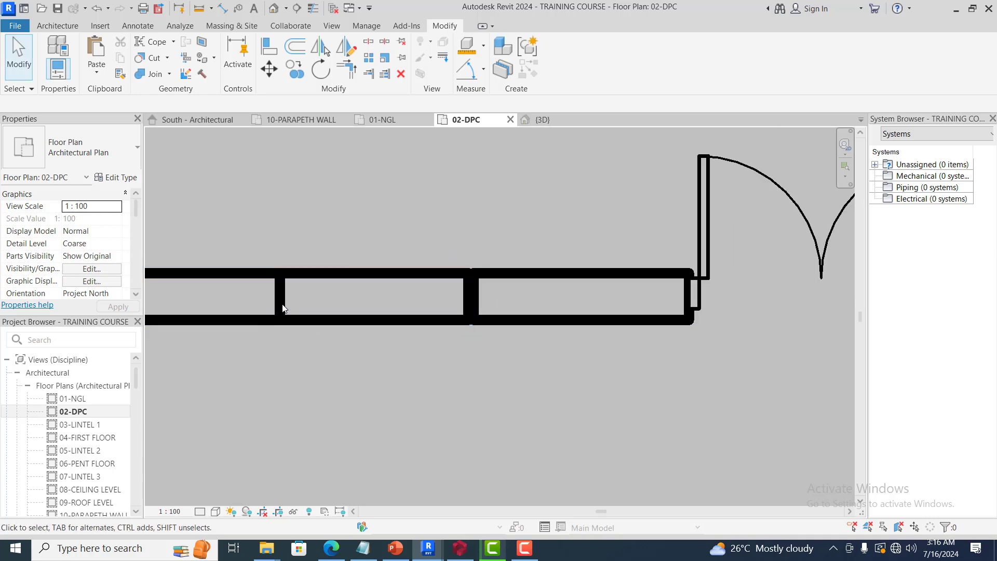
{"action": "scroll", "coordinate": [494, 316], "scroll_direction": "down", "scroll_amount": 1}
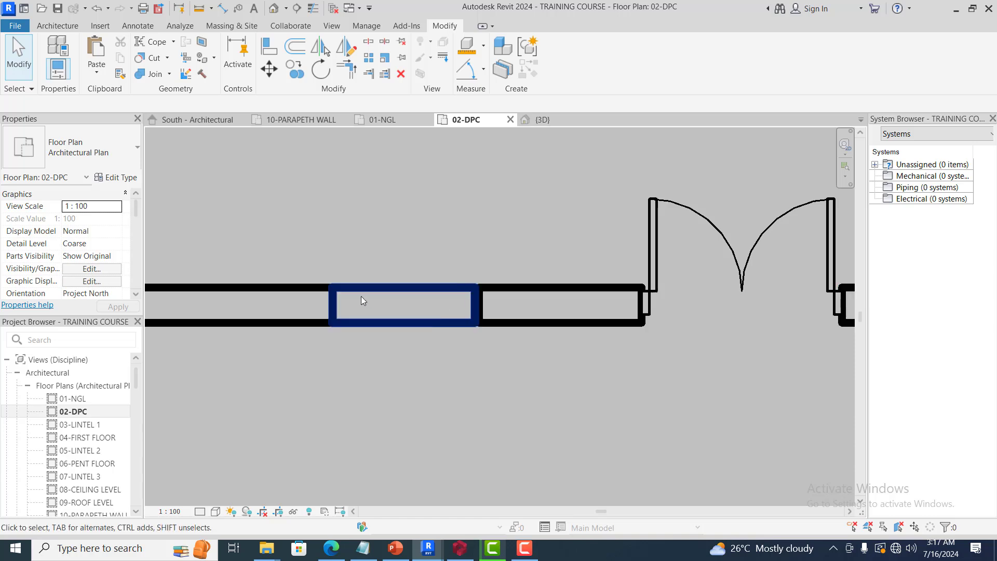
{"action": "scroll", "coordinate": [363, 293], "scroll_direction": "down", "scroll_amount": 1}
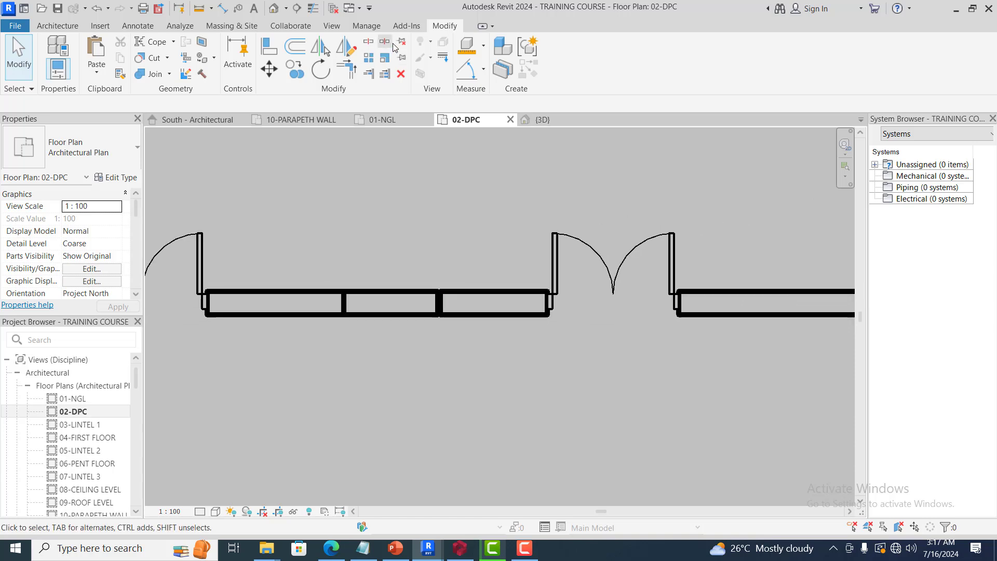
{"action": "left_click", "coordinate": [372, 315]}
{"action": "key", "text": "Delete"}
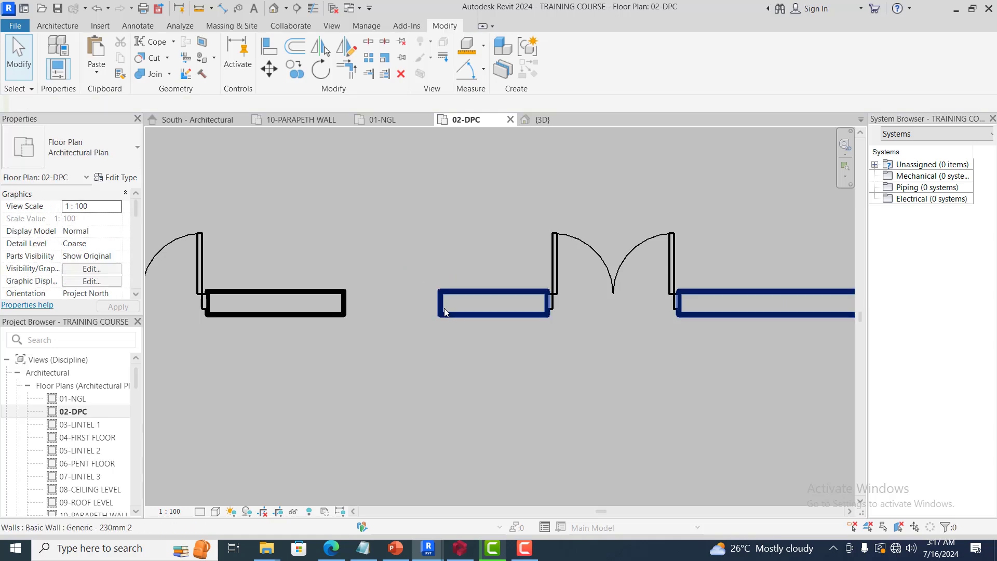
- Extend the left end of the wall beside the right double door until it meets the remaining left segment
{"action": "left_click", "coordinate": [440, 307]}
{"action": "left_click_drag", "start_coordinate": [415, 304], "coordinate": [381, 344]}
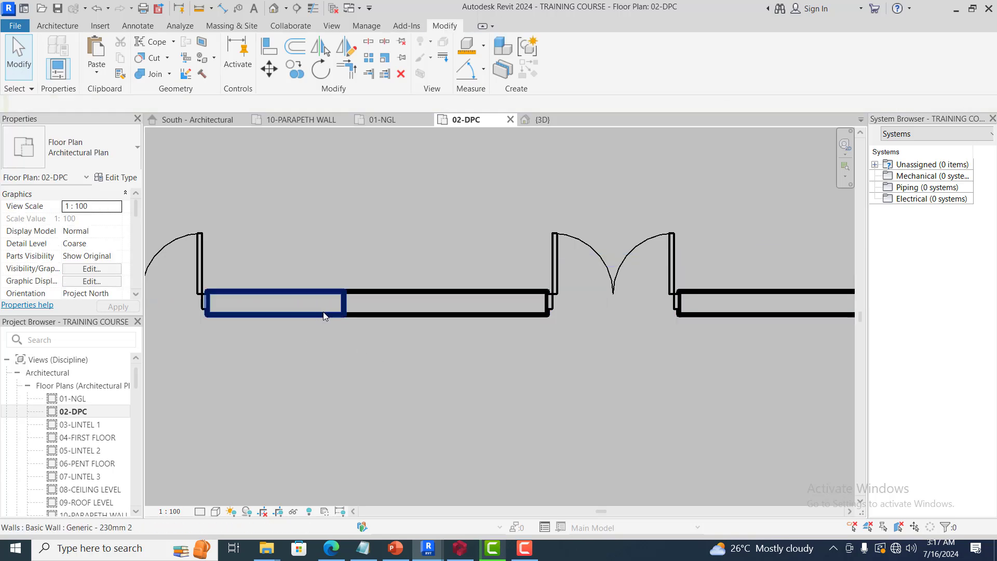
{"action": "left_click", "coordinate": [380, 317]}
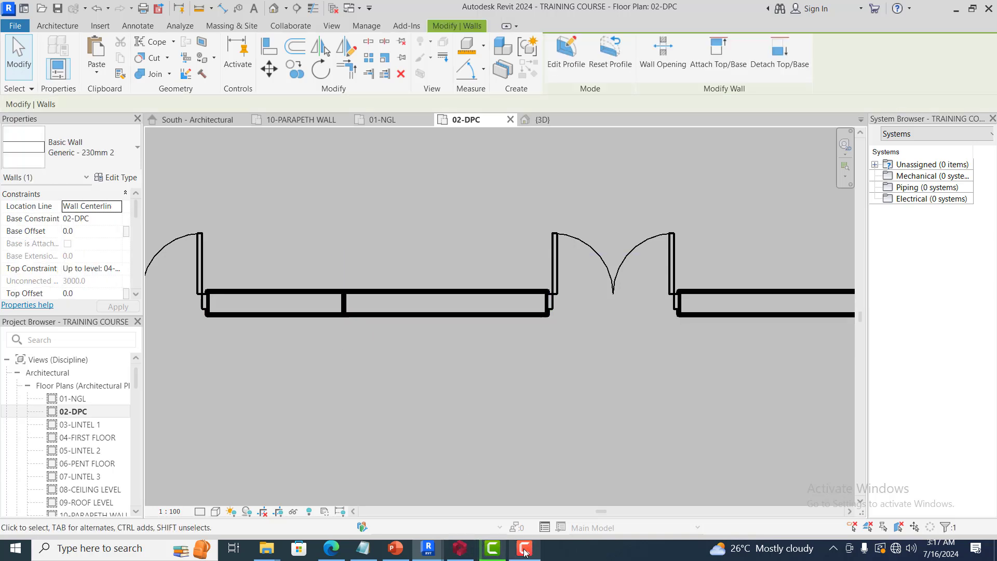
- Undo the last wall extension, and instead extend the segment left of the gap to the end of the segment beside the right double door
{"action": "key", "text": "ctrl+z"}
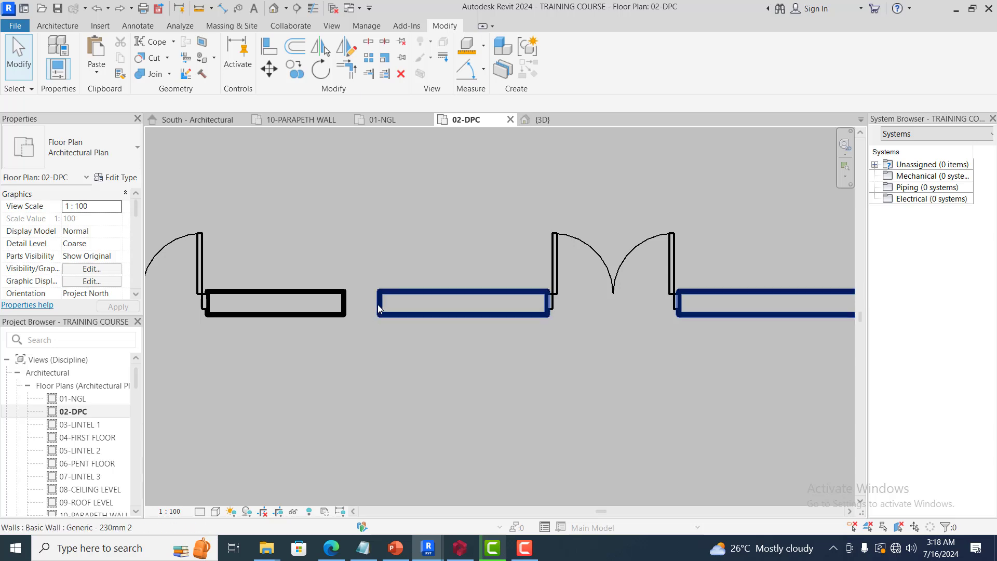
{"action": "left_click", "coordinate": [370, 74]}
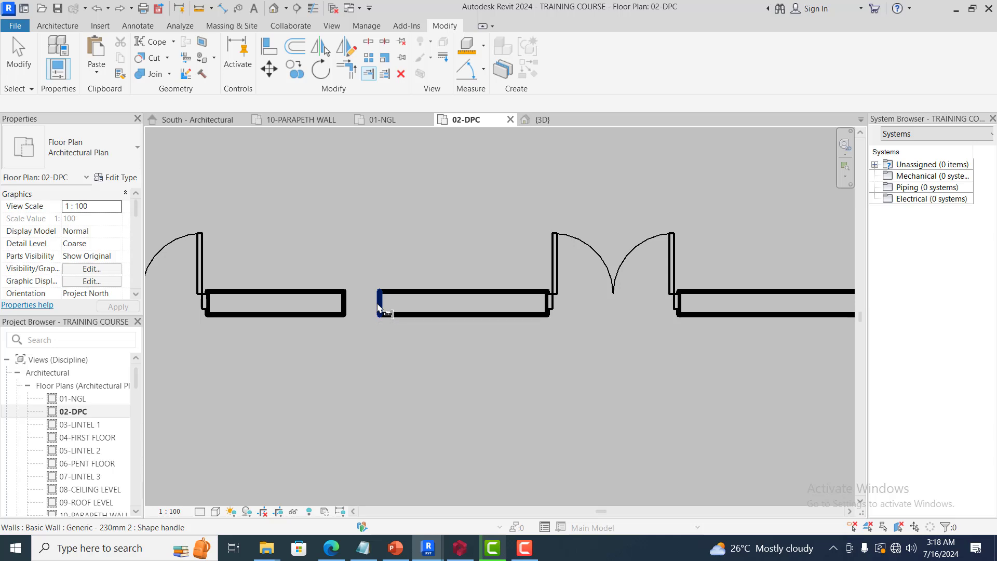
{"action": "left_click", "coordinate": [379, 307]}
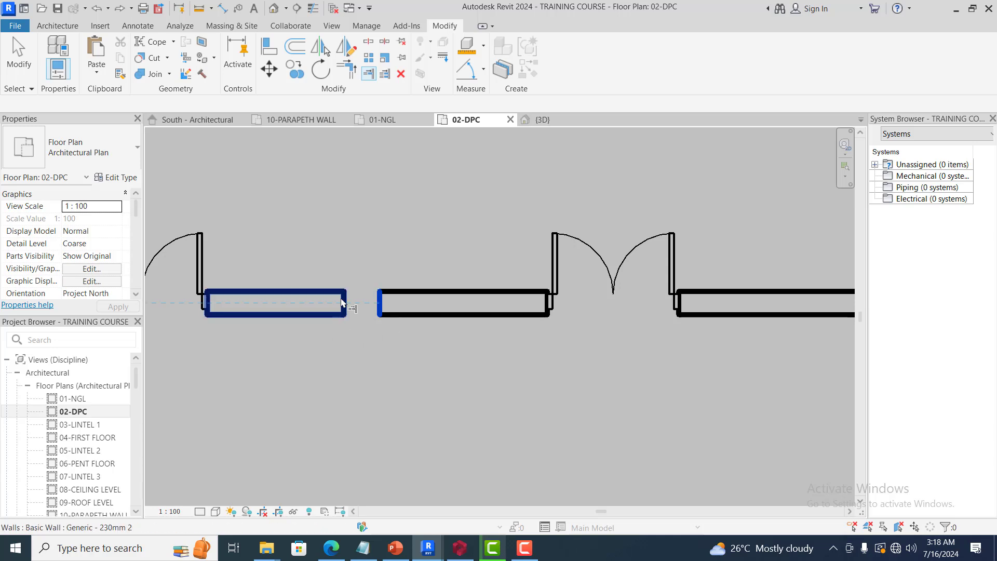
{"action": "left_click", "coordinate": [334, 314]}
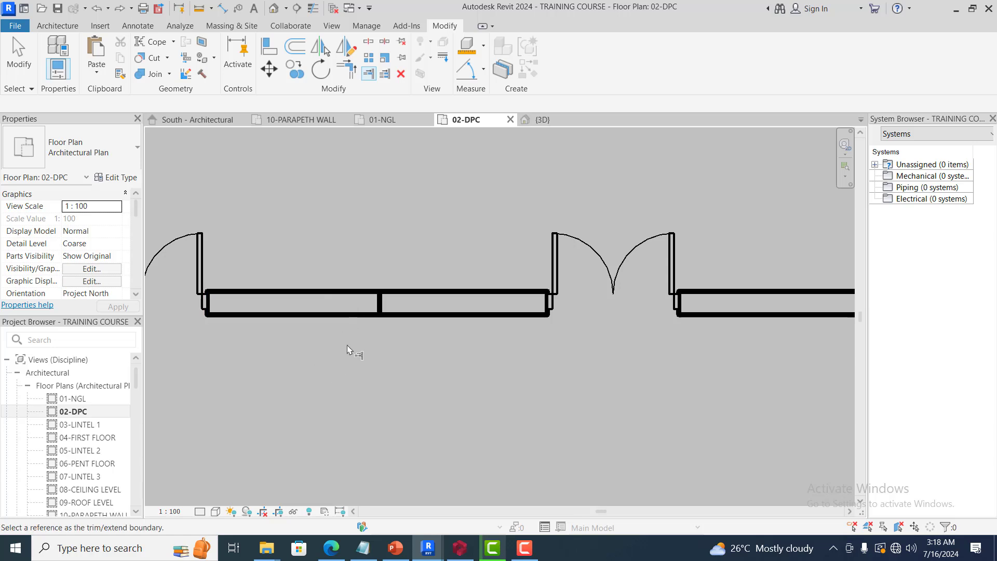
- Draw a freestanding horizontal Generic - 230mm 2 wall inside the room's upper right area, ending short of the right wall
{"action": "scroll", "coordinate": [328, 290], "scroll_direction": "down", "scroll_amount": 3}
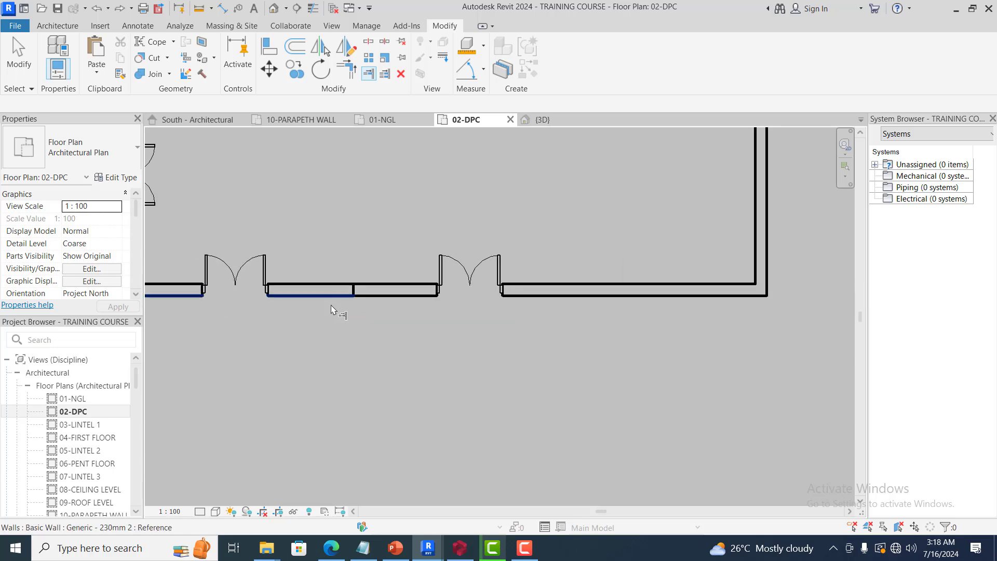
{"action": "scroll", "coordinate": [335, 310], "scroll_direction": "down", "scroll_amount": 3}
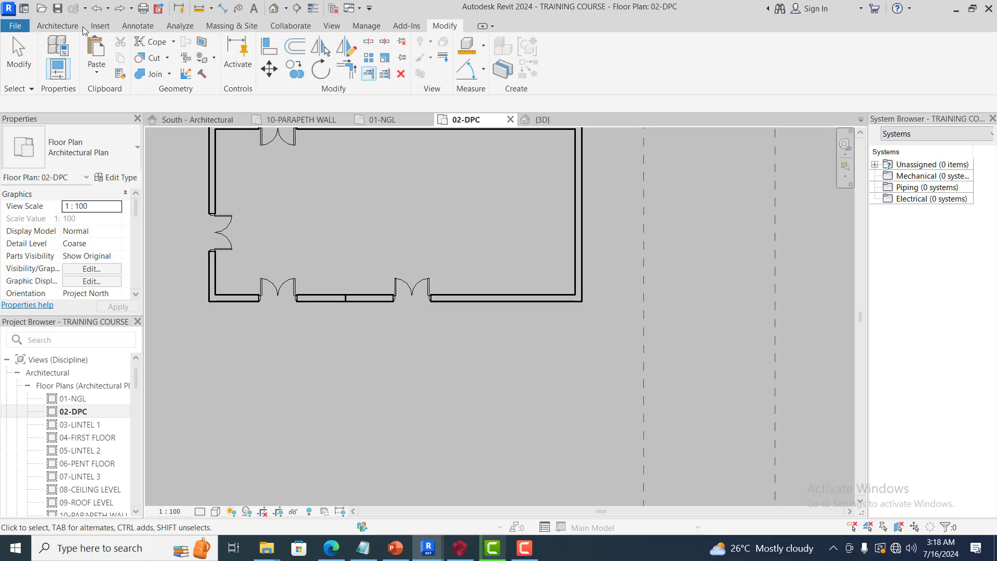
{"action": "left_click", "coordinate": [65, 27]}
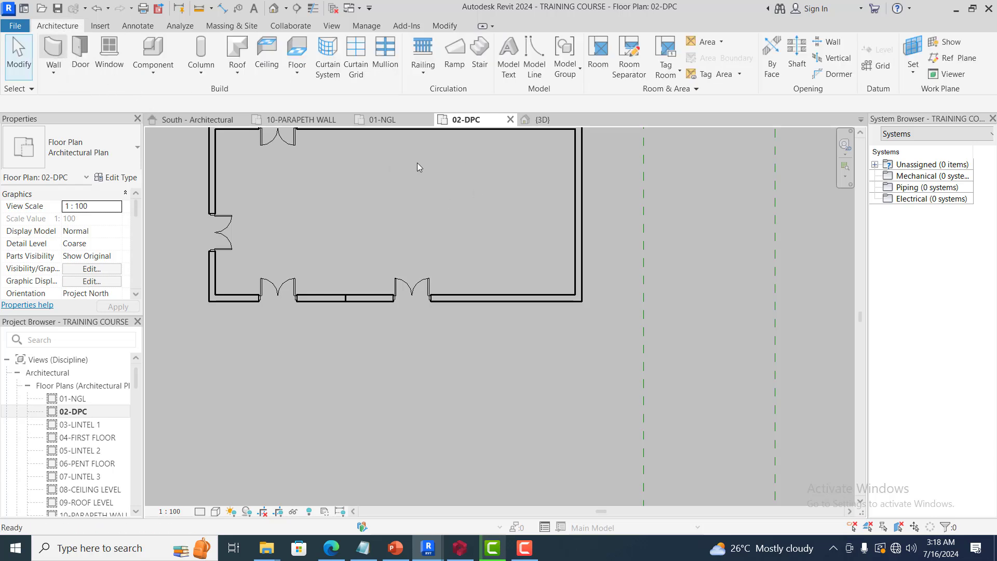
{"action": "key", "text": "w"}
{"action": "key", "text": "a"}
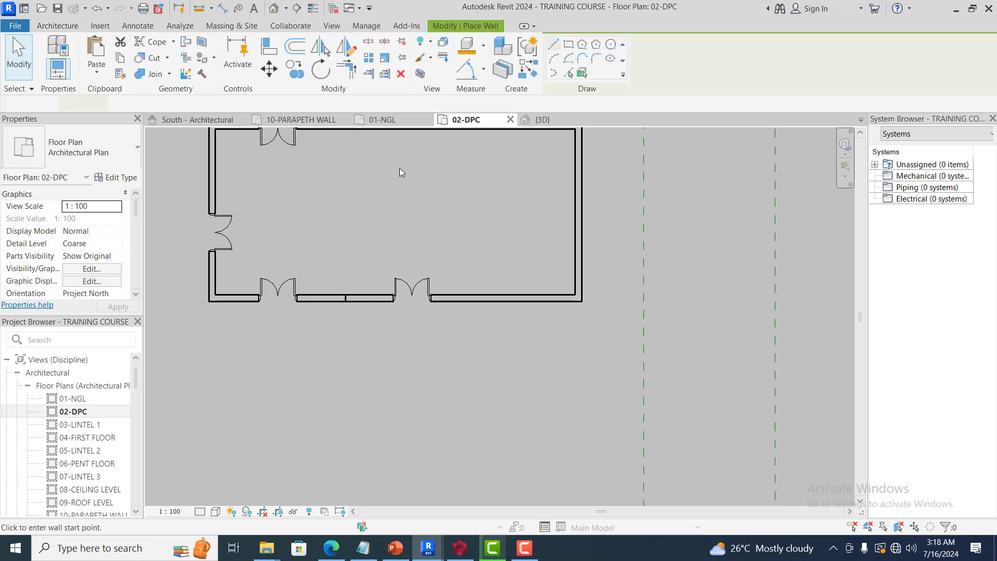
{"action": "left_click", "coordinate": [400, 162]}
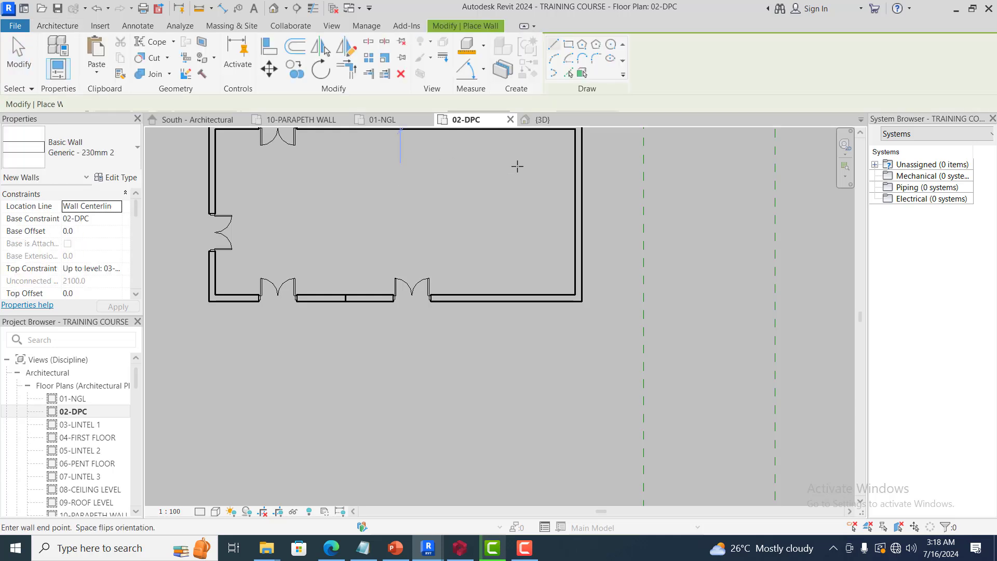
{"action": "left_click", "coordinate": [523, 167]}
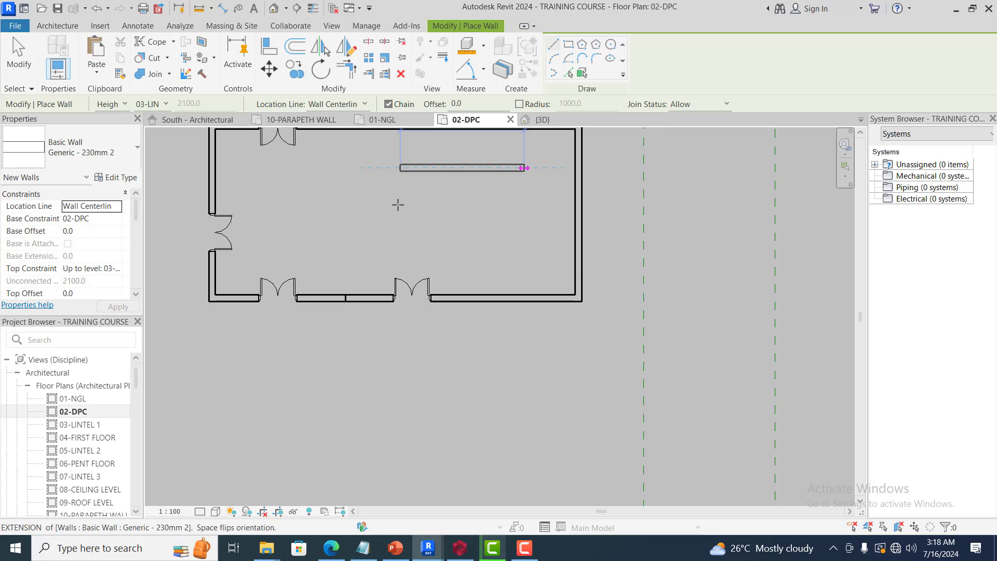
{"action": "key", "text": "Escape"}
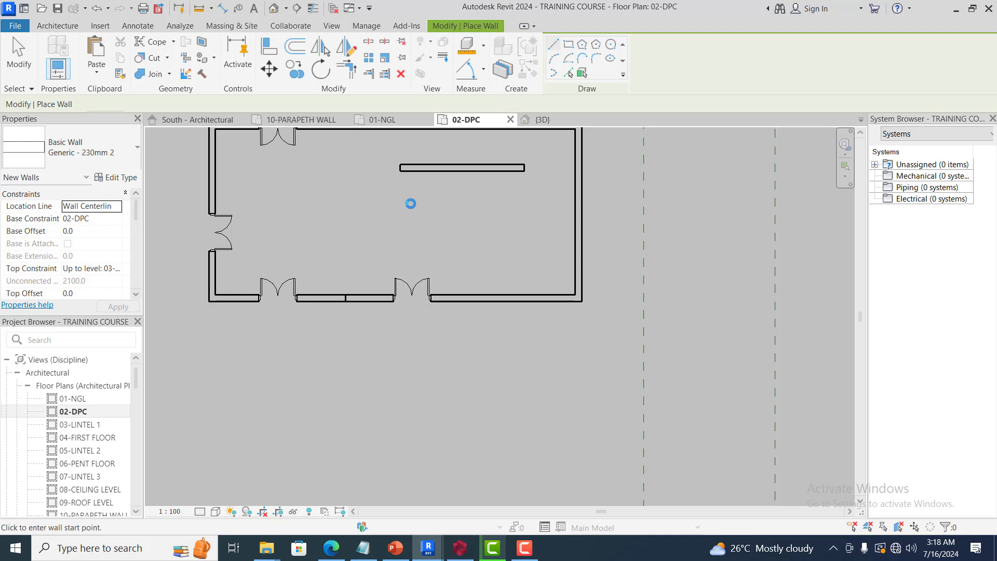
- Draw two more horizontal walls below the first interior wall, the upper one about 4083 mm long and the lower one slightly shorter
{"action": "left_click", "coordinate": [406, 203]}
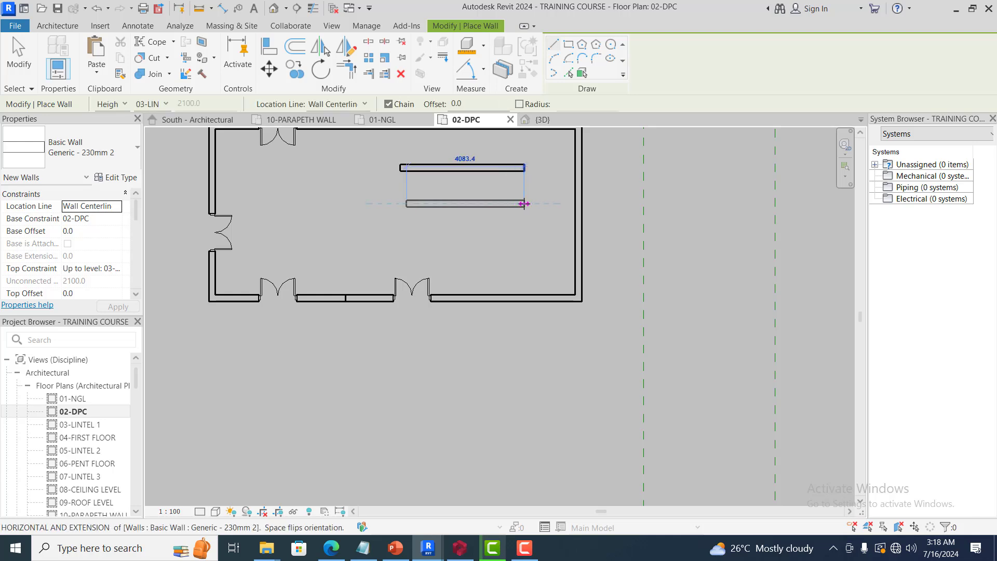
{"action": "left_click", "coordinate": [524, 204]}
{"action": "key", "text": "Escape"}
{"action": "key", "text": "Escape"}
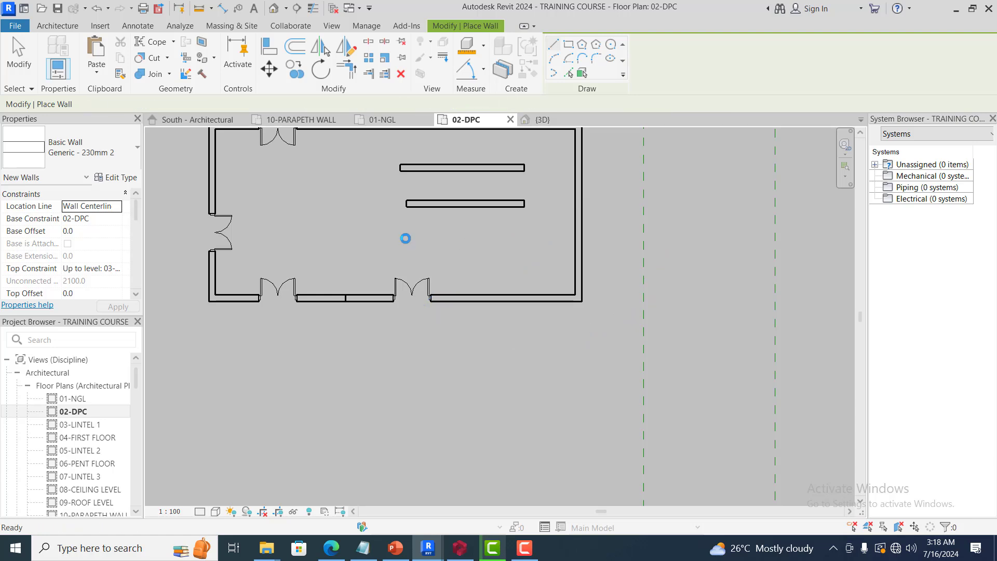
{"action": "left_click", "coordinate": [406, 244]}
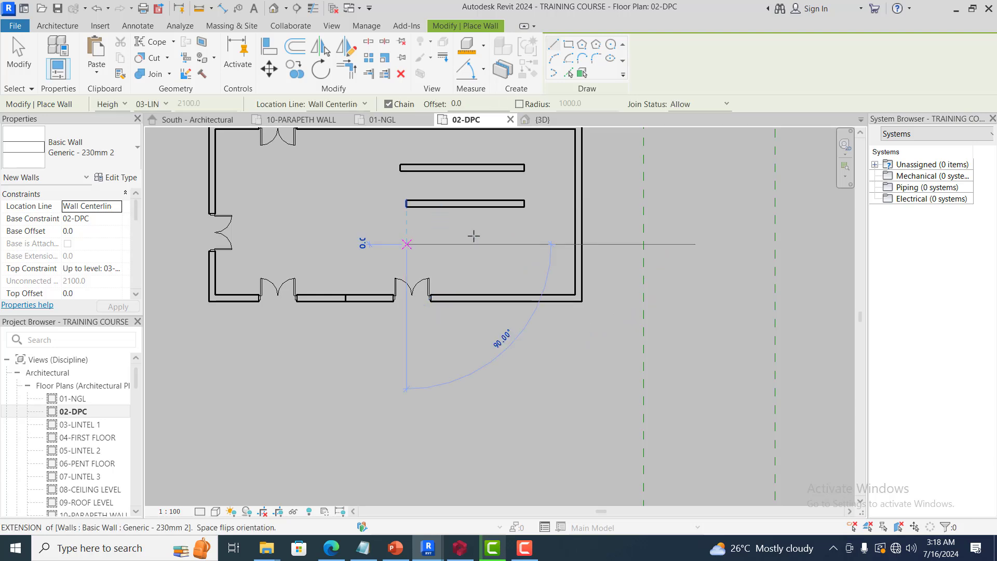
{"action": "left_click", "coordinate": [505, 200]}
{"action": "key", "text": "Escape"}
{"action": "key", "text": "Escape"}
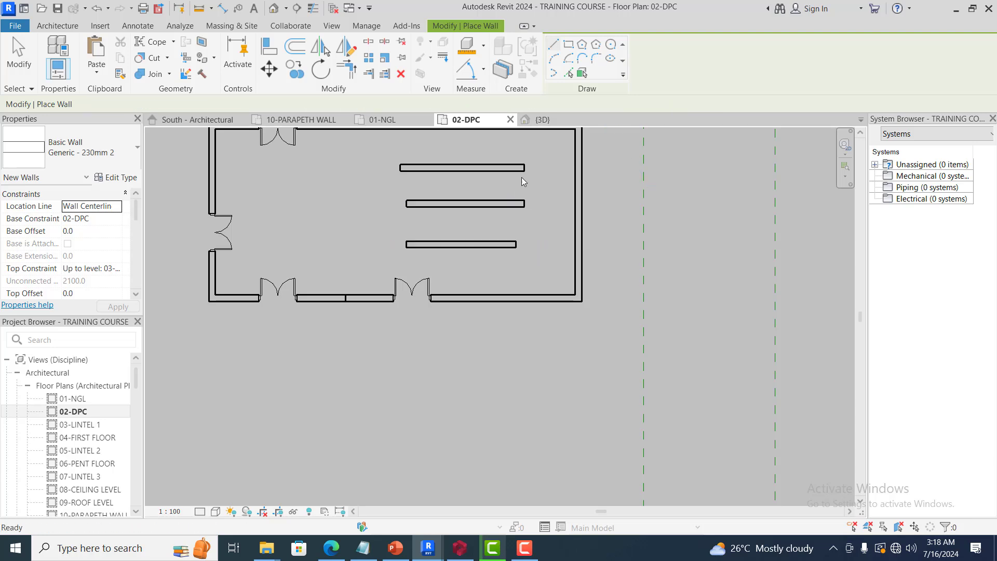
- Draw a vertical wall about 1500 mm long between the top interior wall's right end and the room's right wall
{"action": "left_click", "coordinate": [541, 136]}
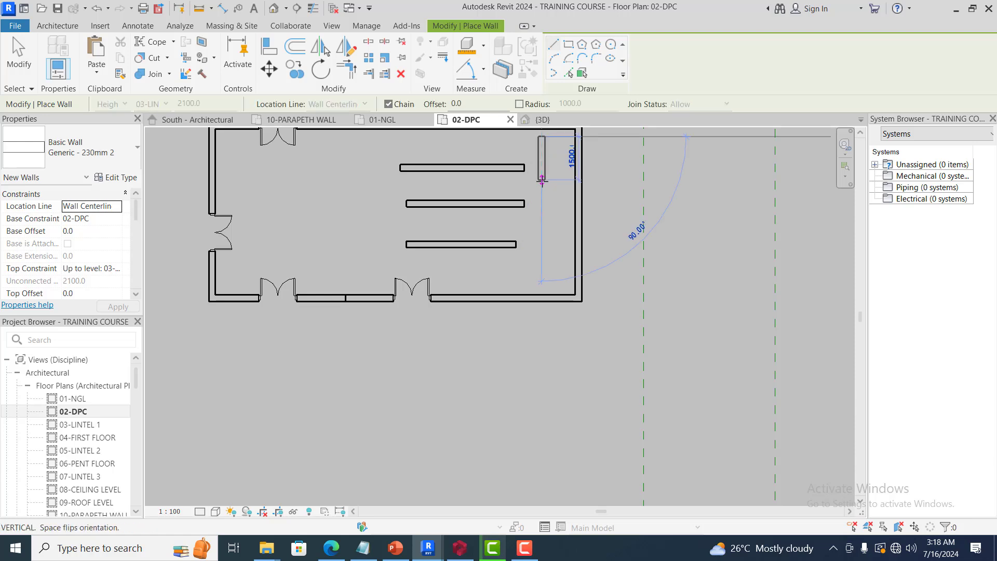
{"action": "left_click", "coordinate": [541, 180]}
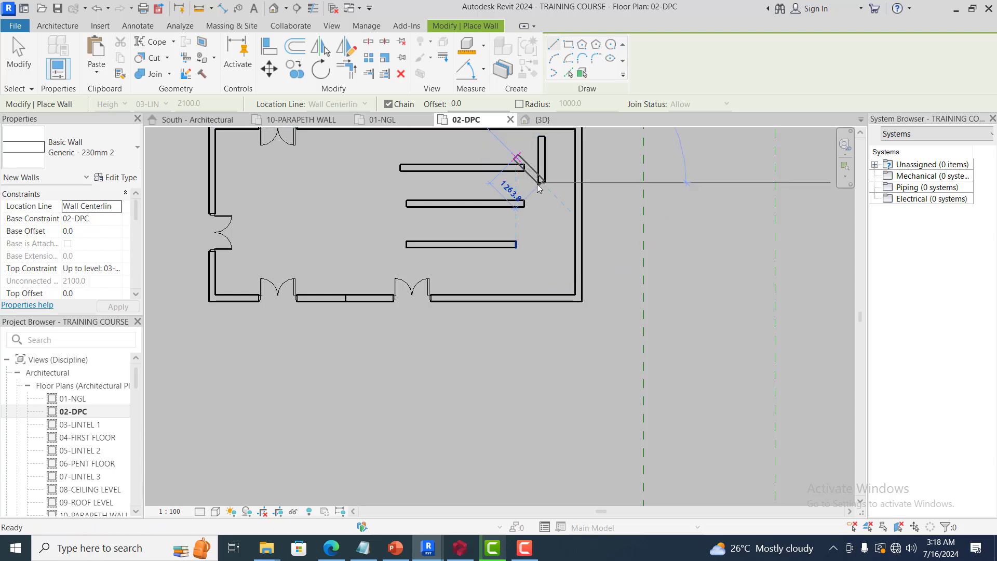
{"action": "key", "text": "Escape"}
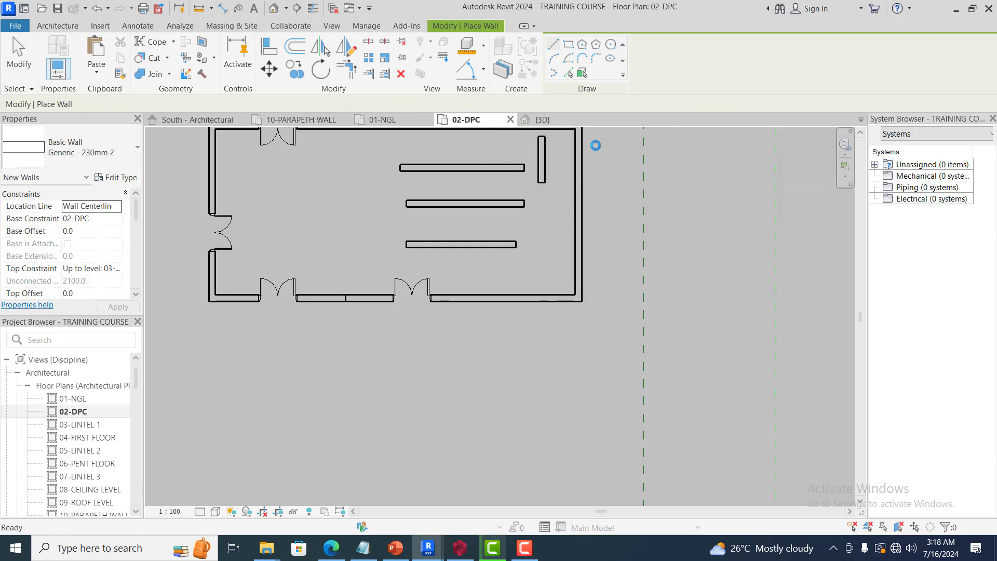
{"action": "scroll", "coordinate": [596, 146], "scroll_direction": "up", "scroll_amount": 1}
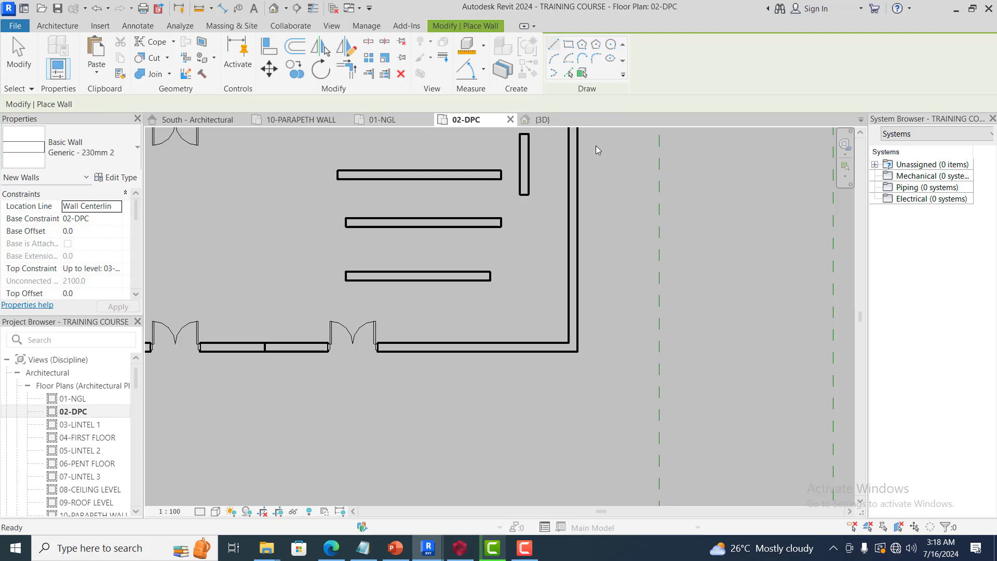
{"action": "scroll", "coordinate": [597, 146], "scroll_direction": "up", "scroll_amount": 1}
{"action": "key", "text": "Escape"}
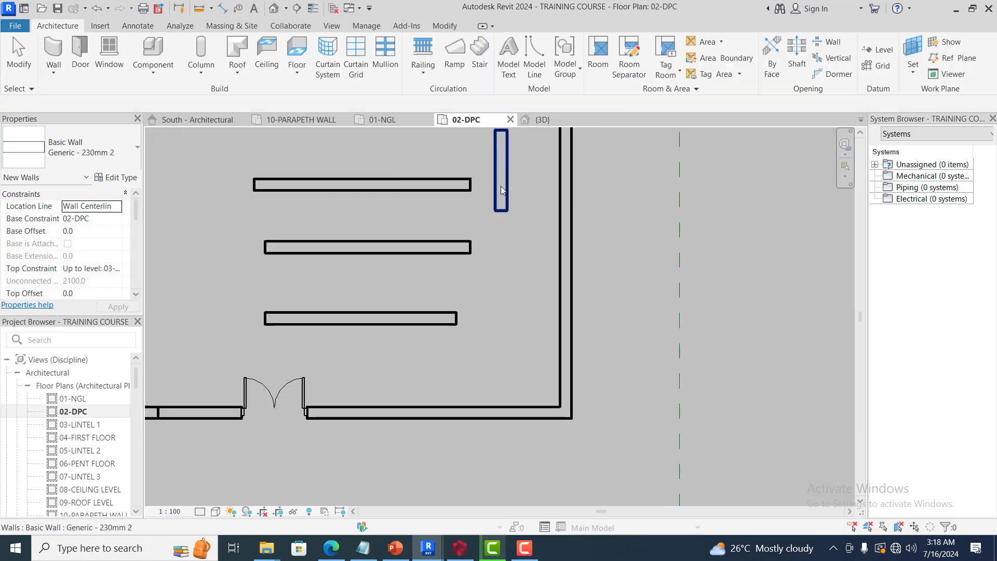
{"action": "key", "text": "Escape"}
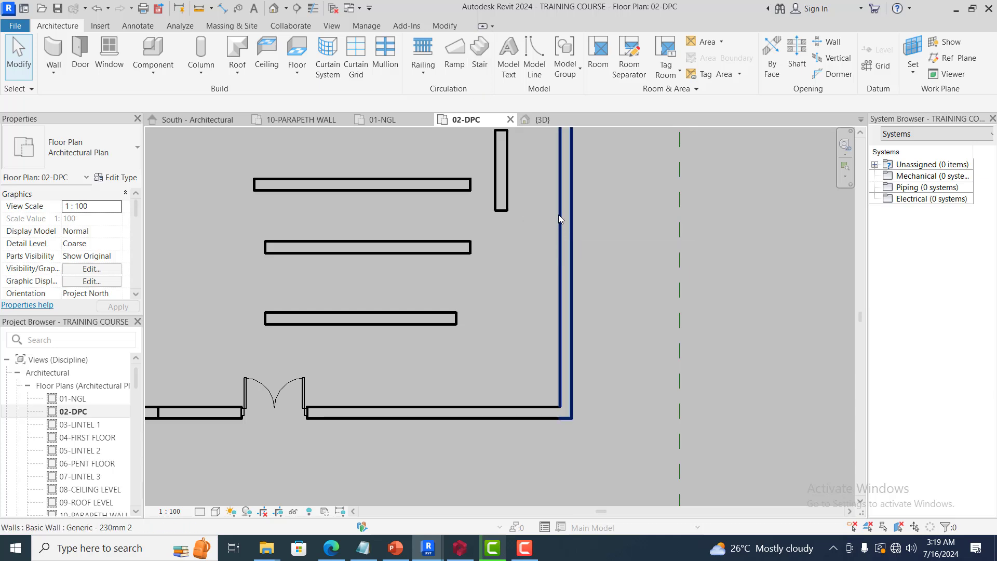
- Extend the top horizontal interior wall to the inner face of the room's right wall using Trim/Extend Single Element
{"action": "left_click", "coordinate": [445, 26]}
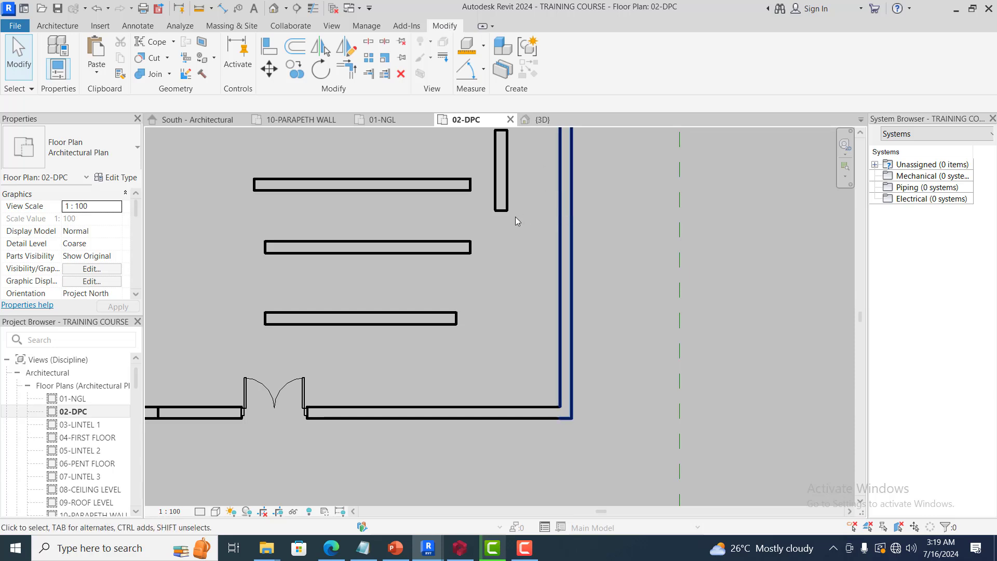
{"action": "left_click", "coordinate": [565, 220]}
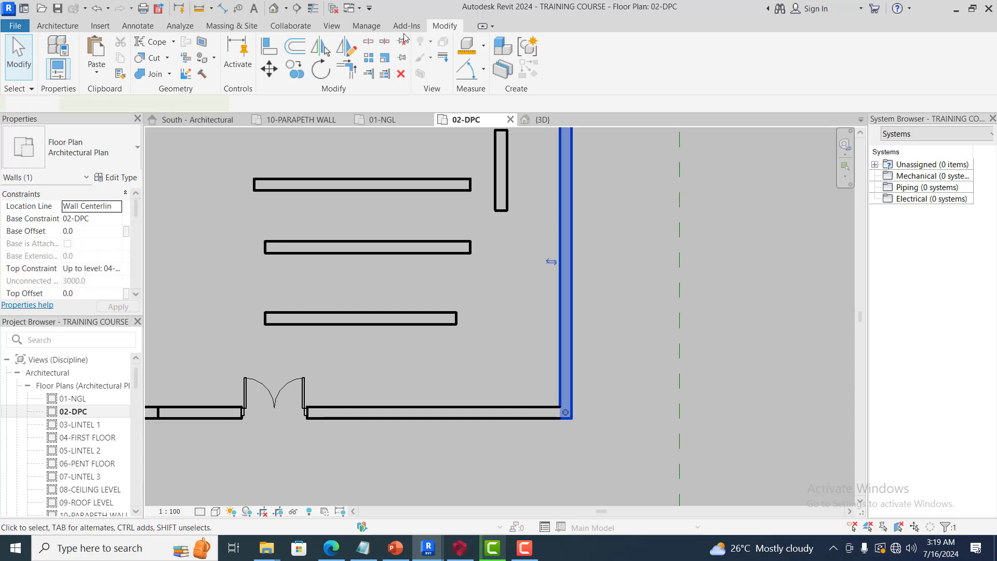
{"action": "left_click", "coordinate": [368, 75]}
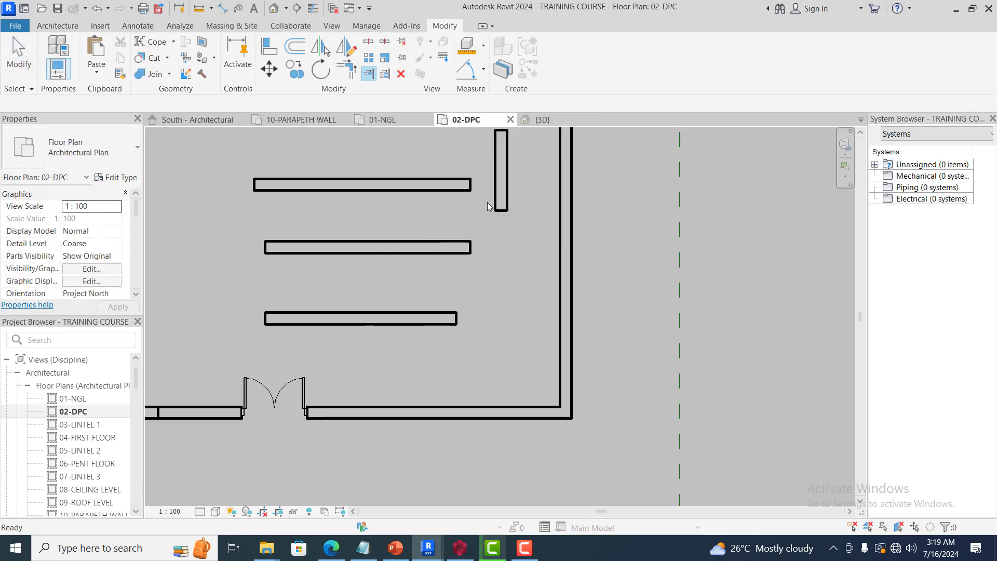
{"action": "left_click", "coordinate": [559, 206]}
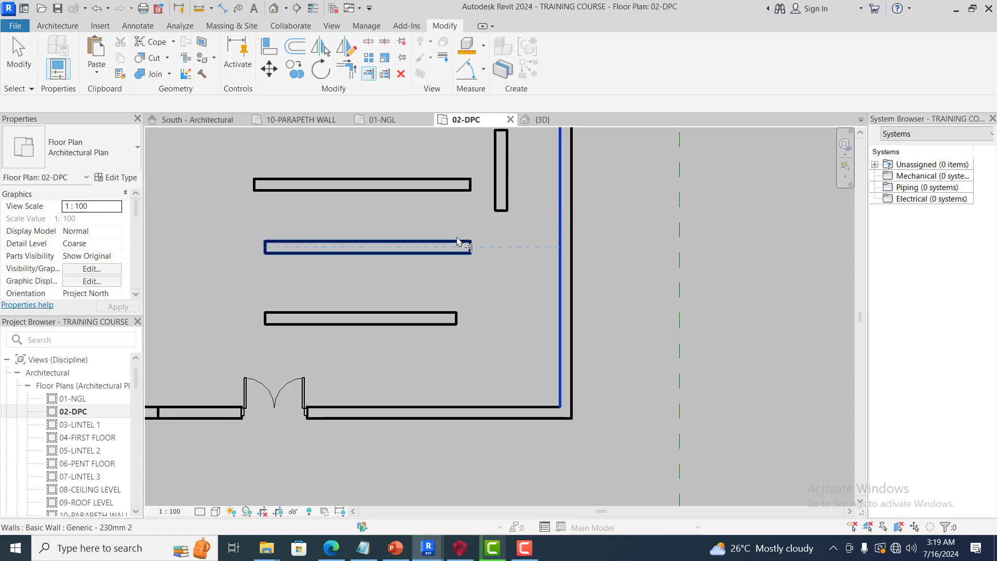
{"action": "left_click", "coordinate": [469, 186]}
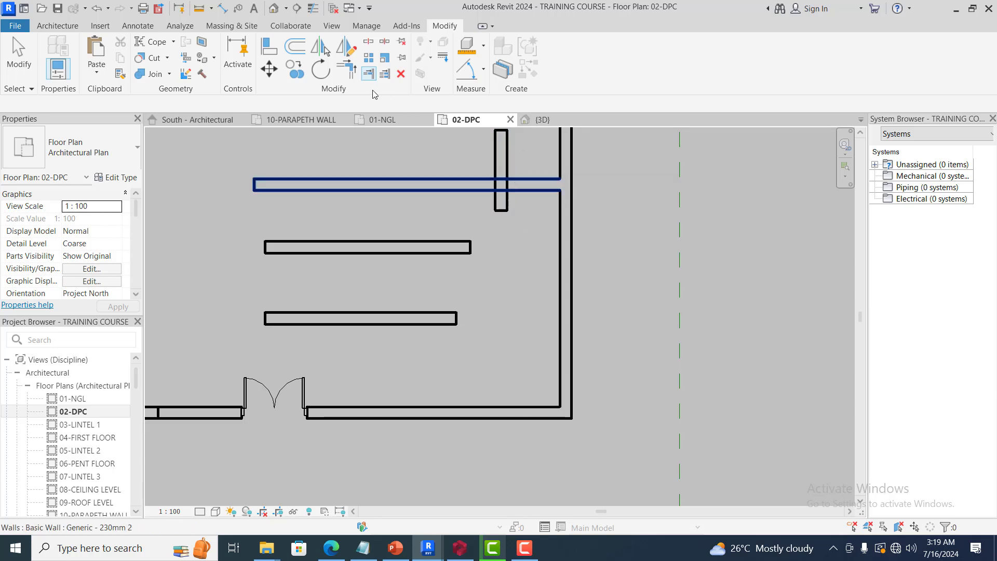
{"action": "key", "text": "Escape"}
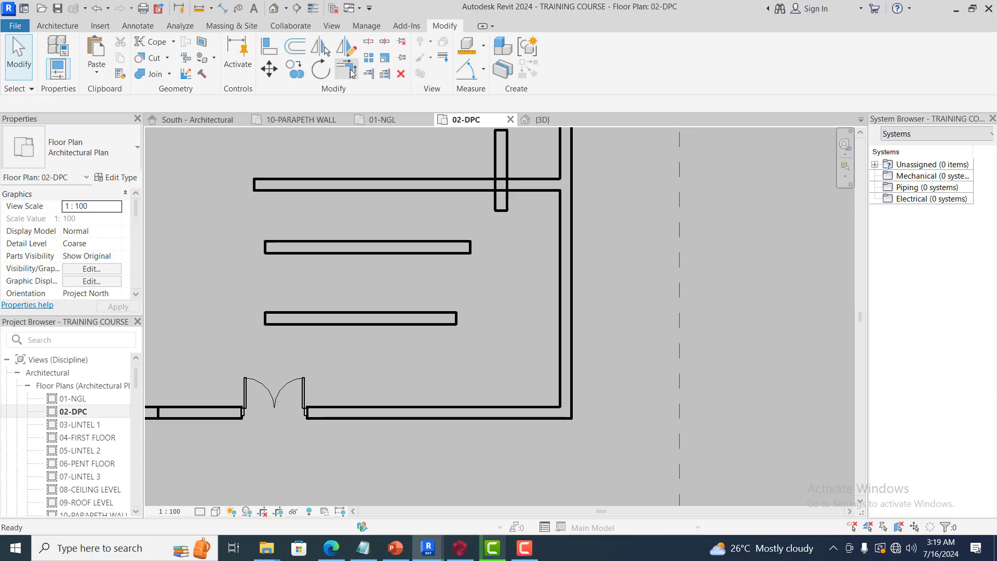
- Trim the top horizontal wall and the short vertical wall to a corner, keeping the left and upper portions
{"action": "left_click", "coordinate": [352, 73]}
{"action": "left_click", "coordinate": [493, 173]}
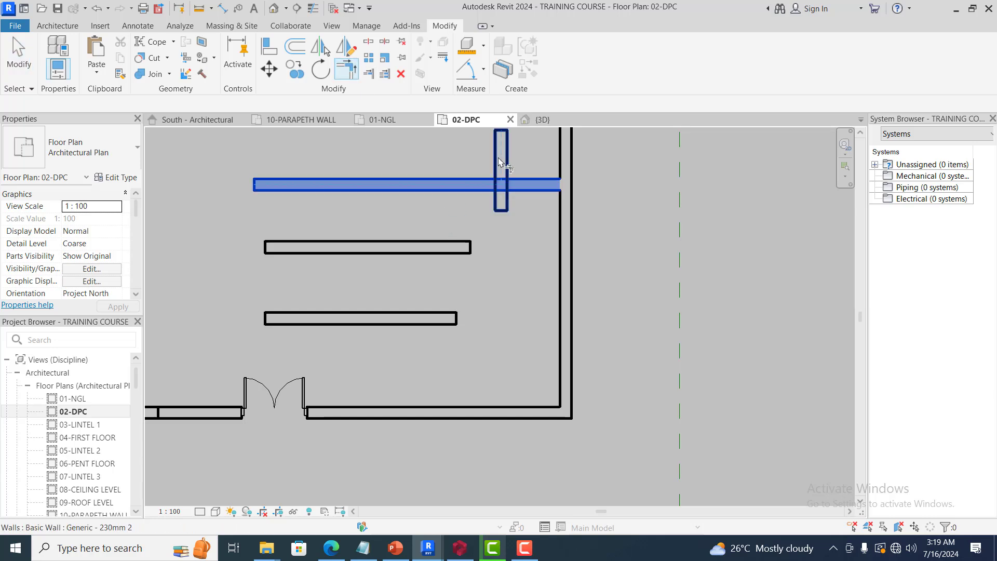
{"action": "left_click", "coordinate": [498, 159]}
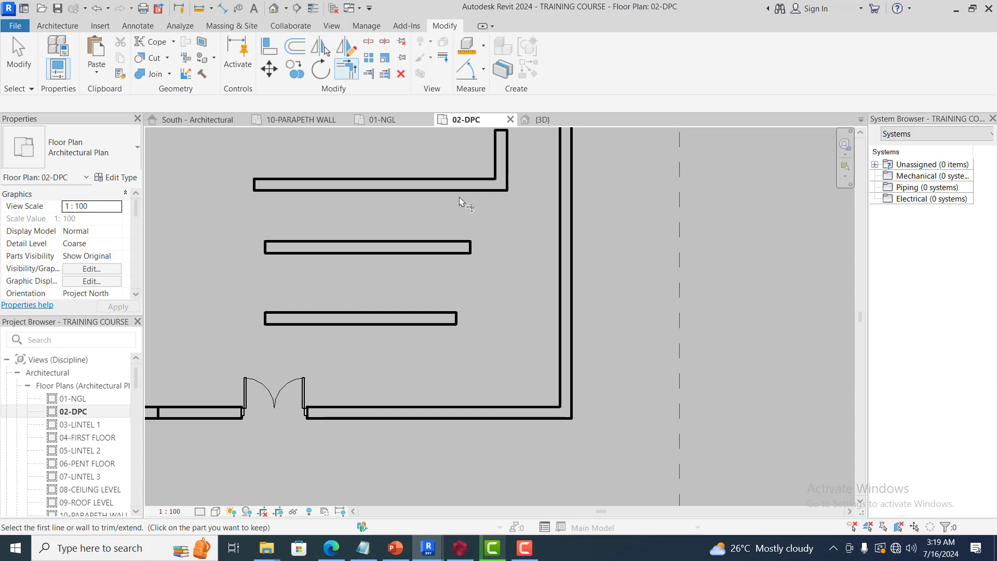
{"action": "key", "text": "Escape"}
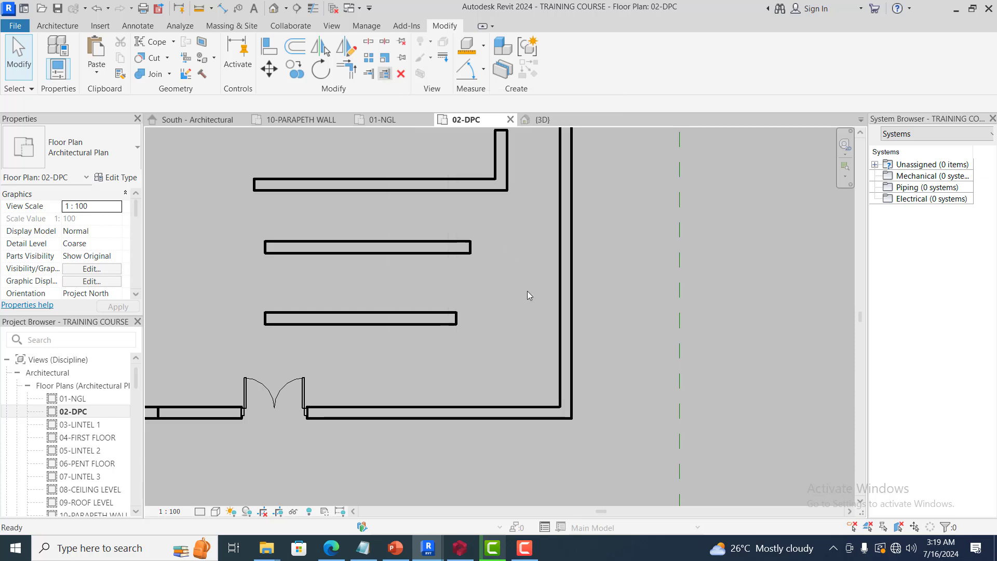
- Extend the two lower horizontal interior walls together to the inner face of the room's right wall using Trim/Extend Multiple Elements
{"action": "left_click", "coordinate": [561, 279]}
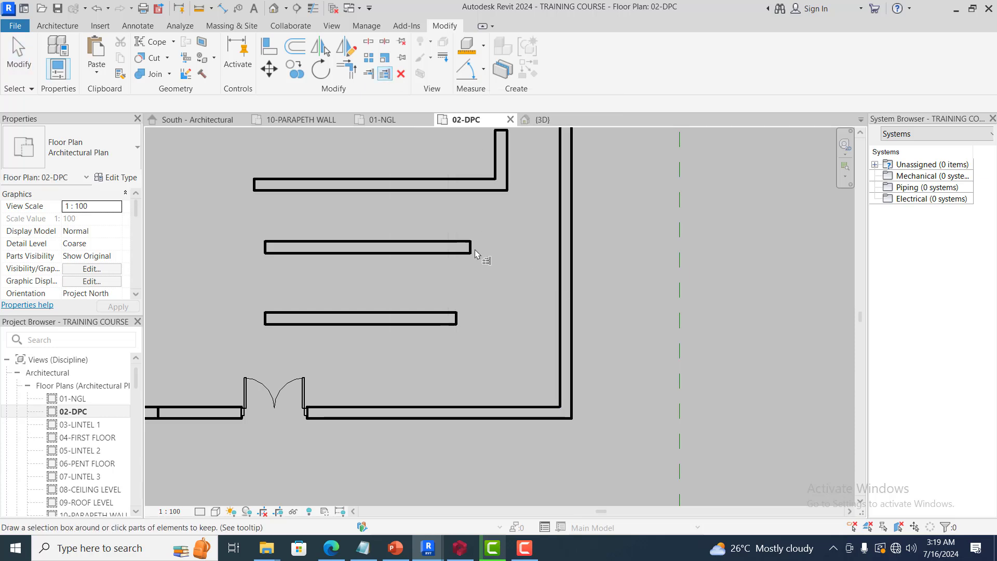
{"action": "left_click_drag", "start_coordinate": [485, 225], "coordinate": [440, 332]}
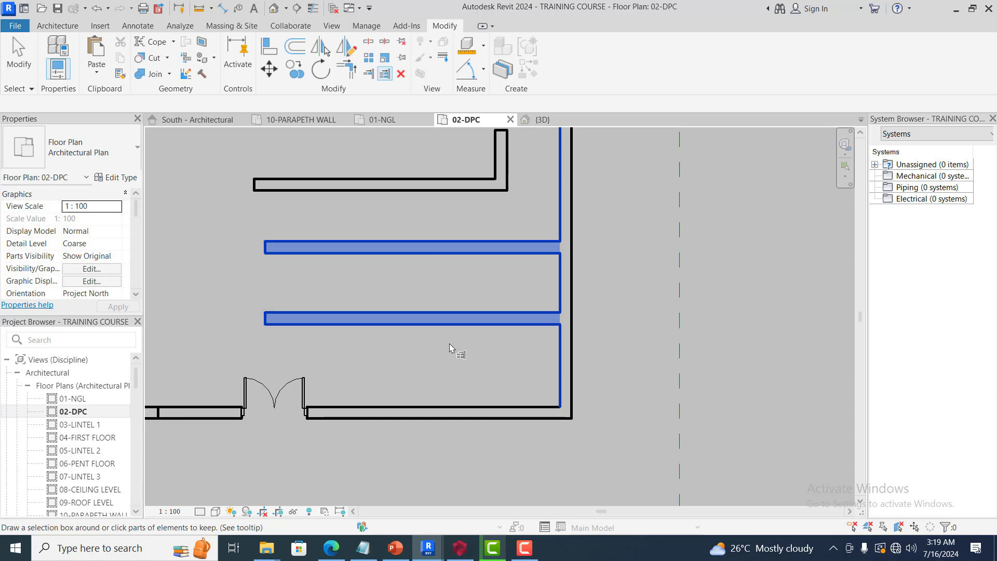
{"action": "key", "text": "Escape"}
{"action": "key", "text": "Escape"}
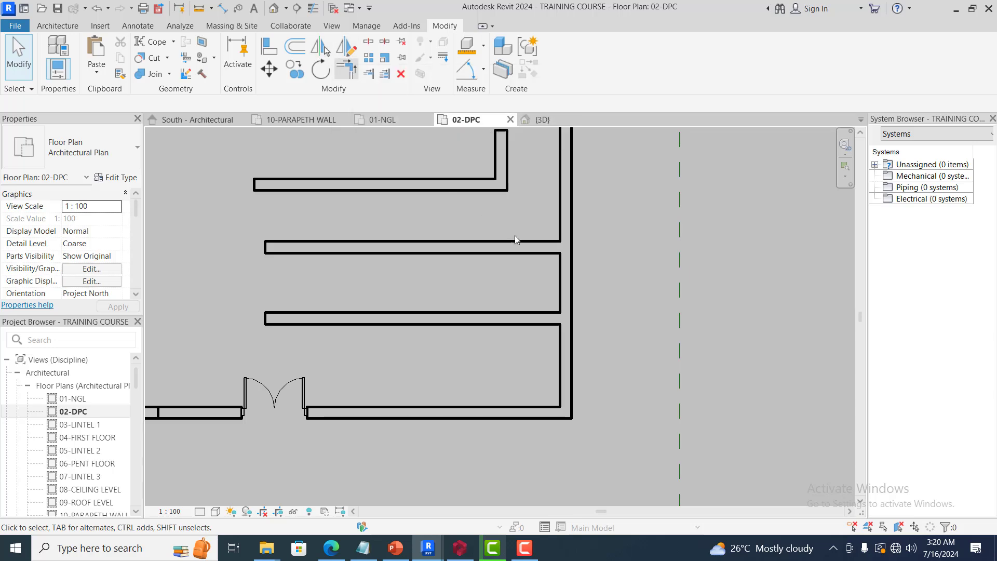
{"action": "scroll", "coordinate": [576, 282], "scroll_direction": "down", "scroll_amount": 2}
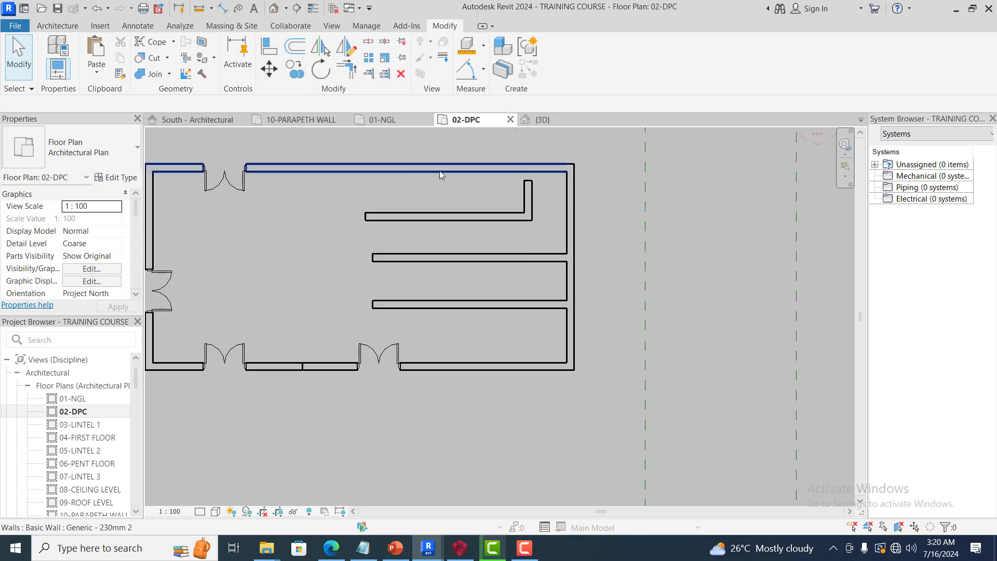
{"action": "left_click", "coordinate": [440, 169]}
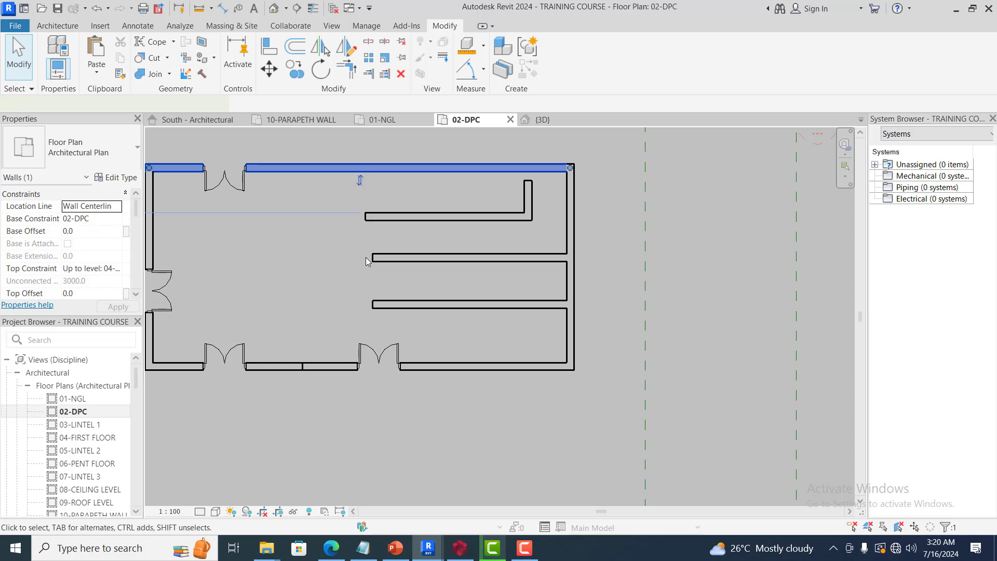
{"action": "scroll", "coordinate": [328, 280], "scroll_direction": "down", "scroll_amount": 4}
{"action": "scroll", "coordinate": [461, 191], "scroll_direction": "up", "scroll_amount": 4}
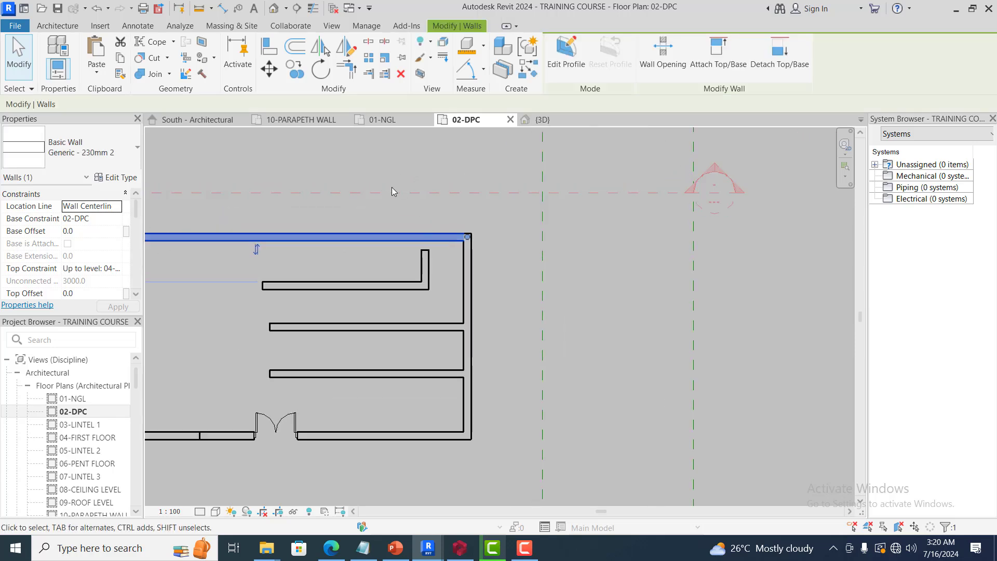
{"action": "scroll", "coordinate": [524, 232], "scroll_direction": "down", "scroll_amount": 1}
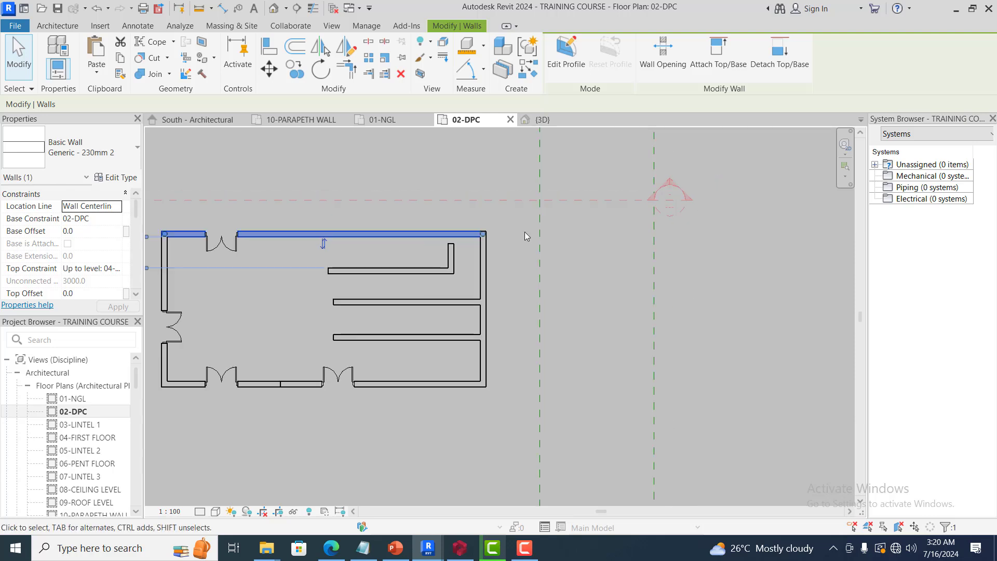
{"action": "scroll", "coordinate": [451, 313], "scroll_direction": "up", "scroll_amount": 1}
{"action": "left_click", "coordinate": [534, 272]}
- Delete the L-shaped pair of interior walls near the room's top right corner
{"action": "scroll", "coordinate": [499, 301], "scroll_direction": "up", "scroll_amount": 1}
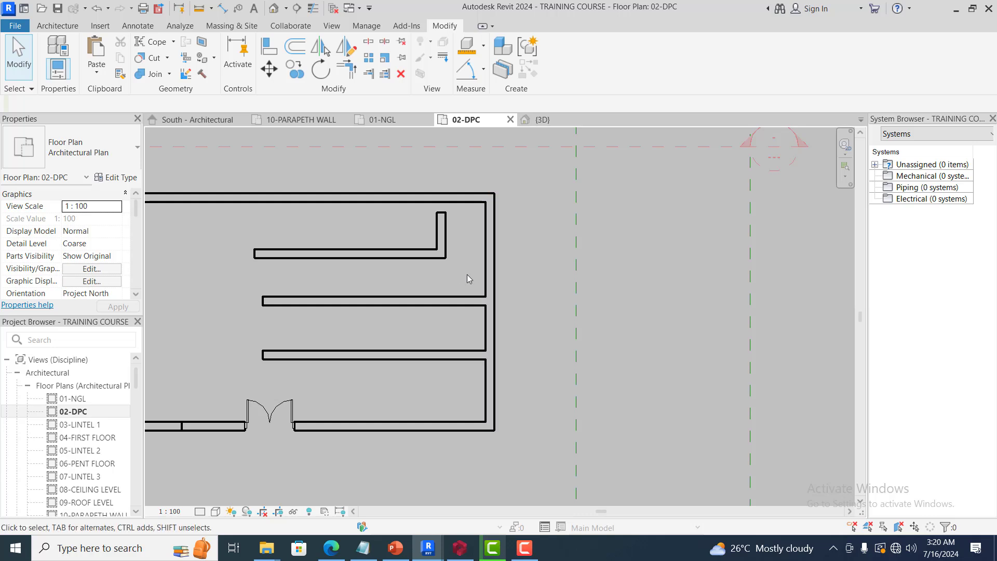
{"action": "key", "text": "Tab"}
{"action": "left_click", "coordinate": [406, 269]}
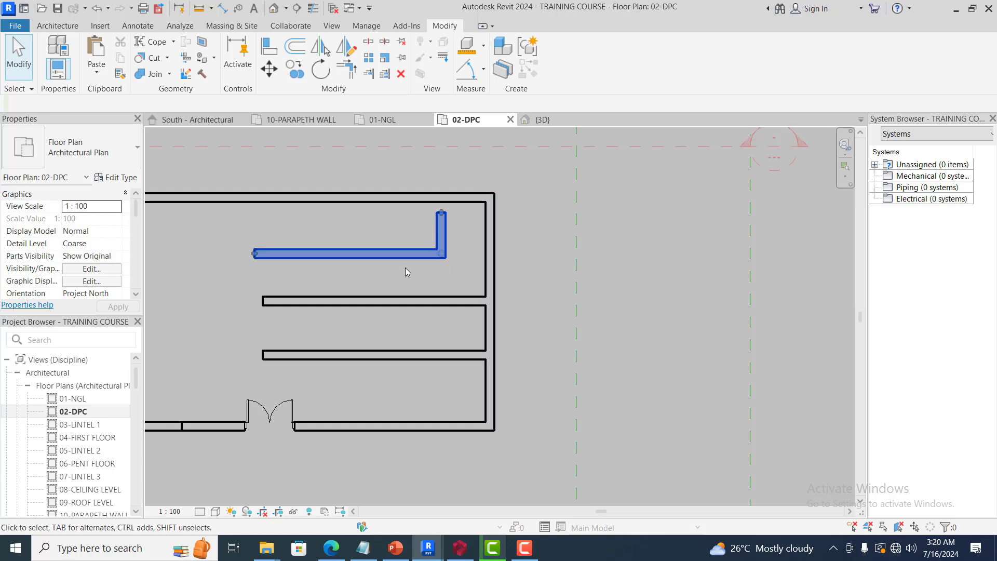
- Offset copies of the upper horizontal interior wall by 450 mm, one below it and one above it
{"action": "left_click", "coordinate": [431, 301]}
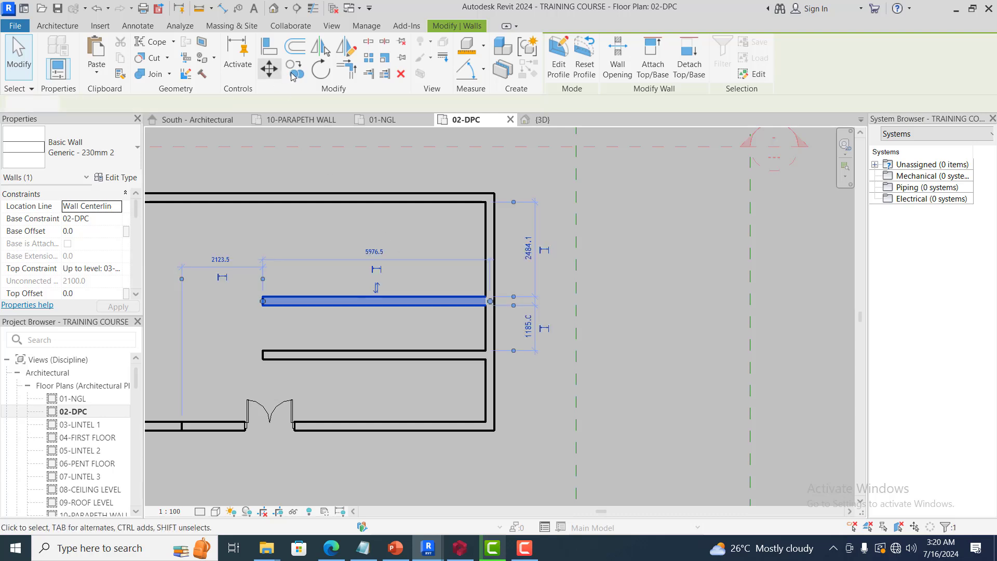
{"action": "left_click", "coordinate": [294, 44]}
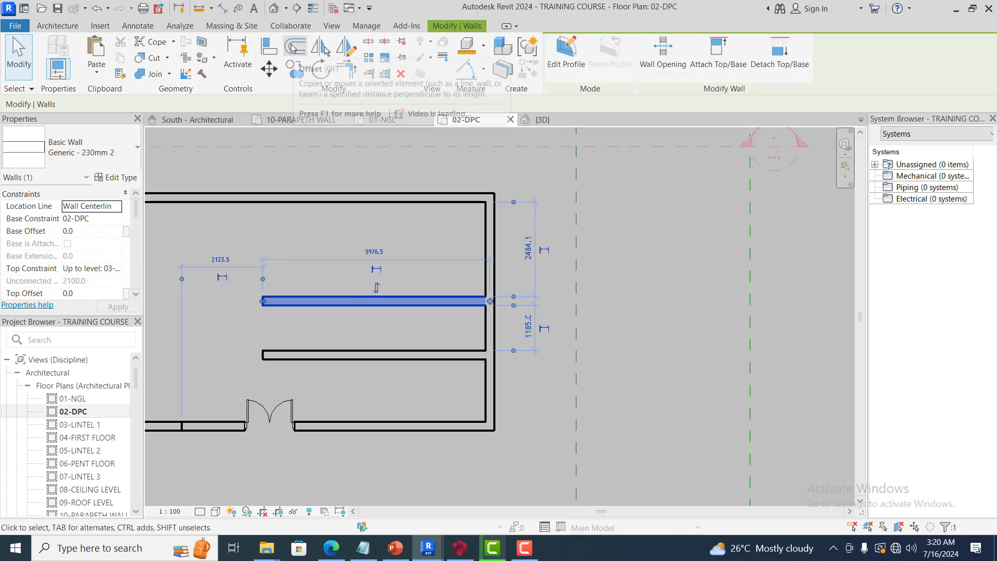
{"action": "key", "text": "Escape"}
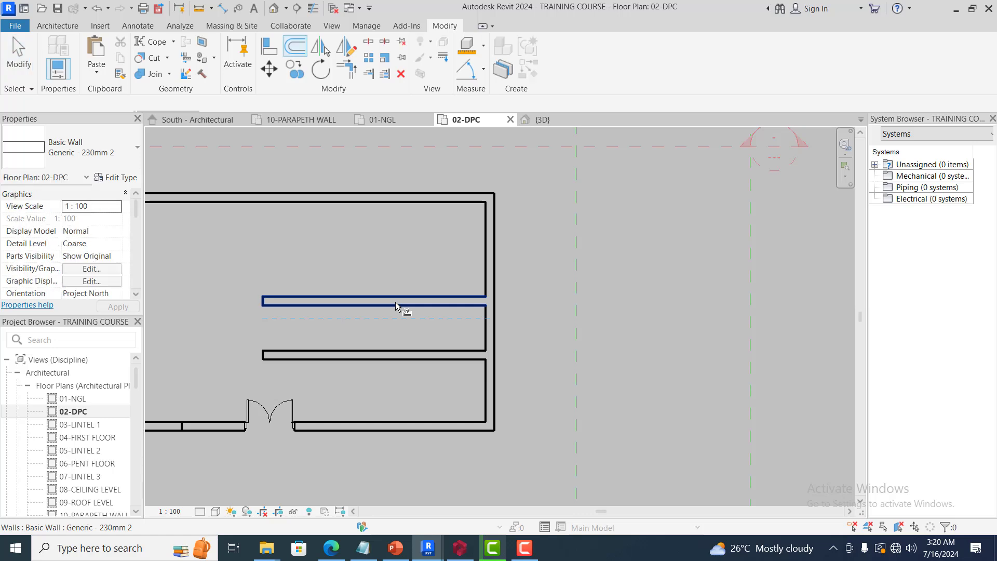
{"action": "key", "text": "o"}
{"action": "key", "text": "f"}
{"action": "scroll", "coordinate": [407, 307], "scroll_direction": "up", "scroll_amount": 3}
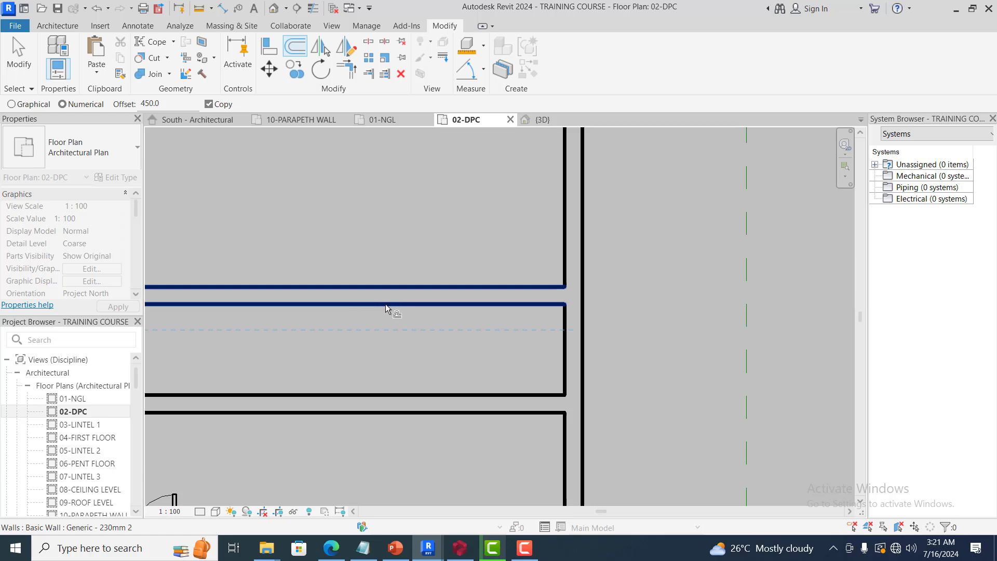
{"action": "left_click", "coordinate": [414, 306]}
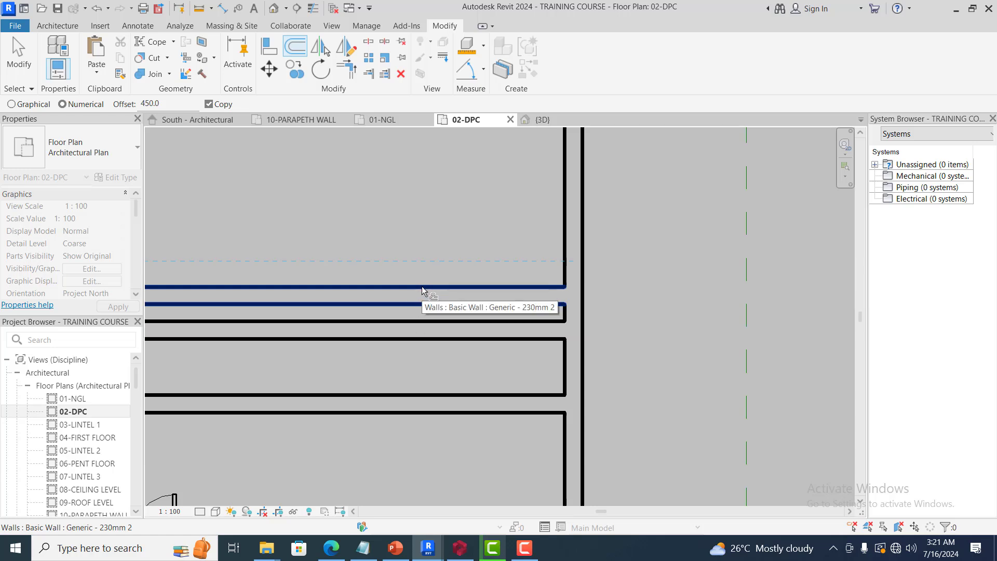
{"action": "left_click", "coordinate": [421, 286]}
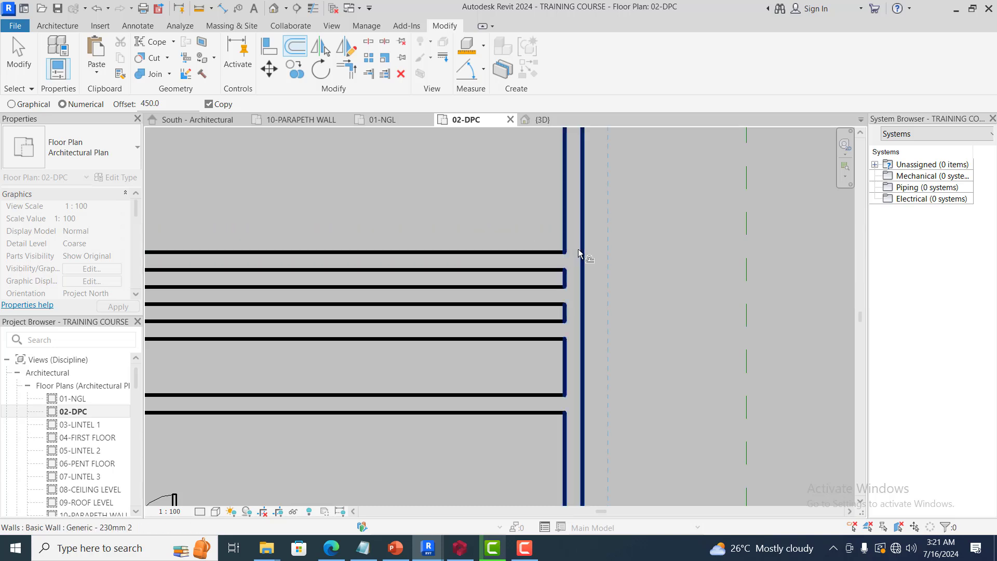
- Offset copies of the room's right wall by 450 mm, one outside and one inside the room
{"action": "scroll", "coordinate": [468, 229], "scroll_direction": "down", "scroll_amount": 2}
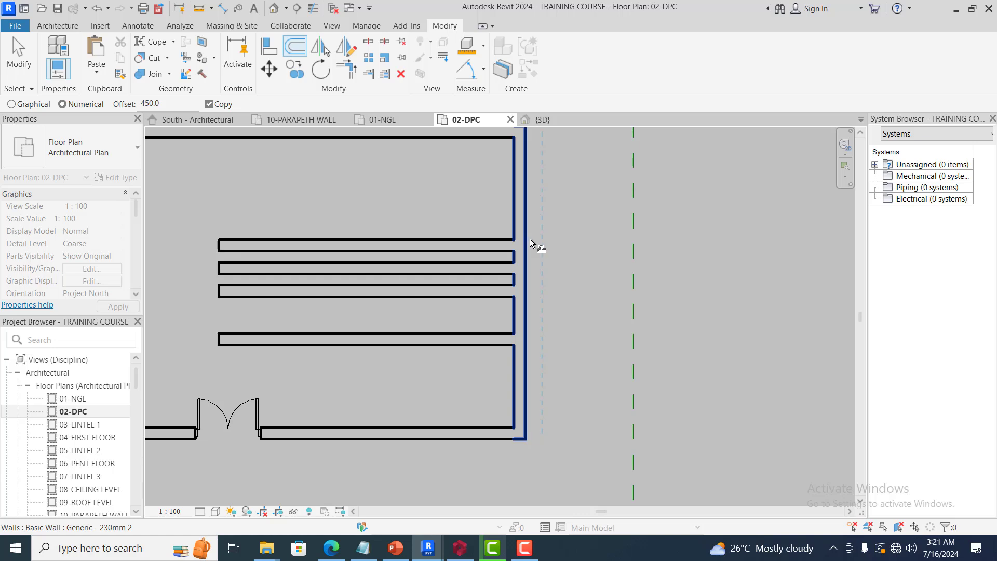
{"action": "left_click", "coordinate": [530, 243]}
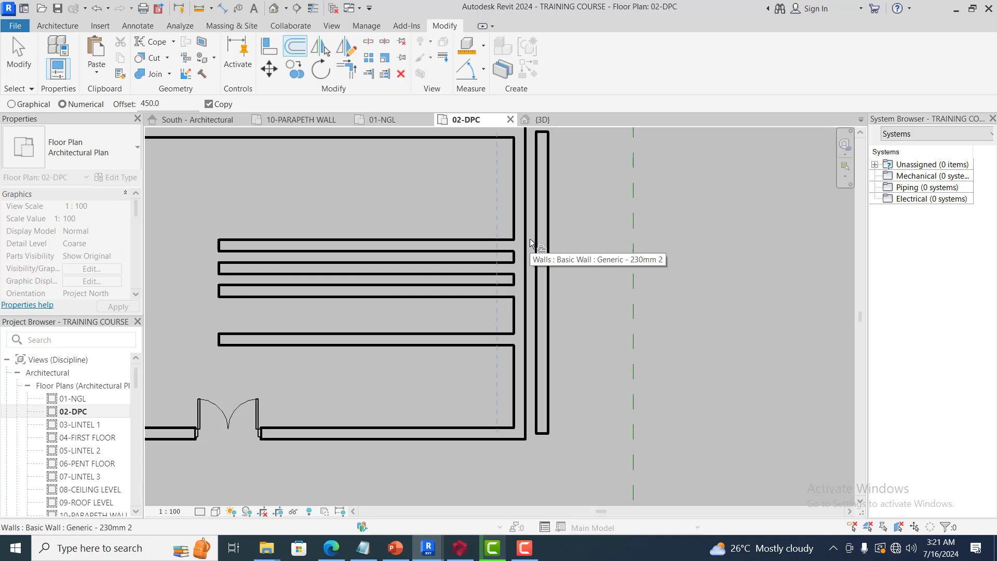
{"action": "left_click", "coordinate": [501, 214]}
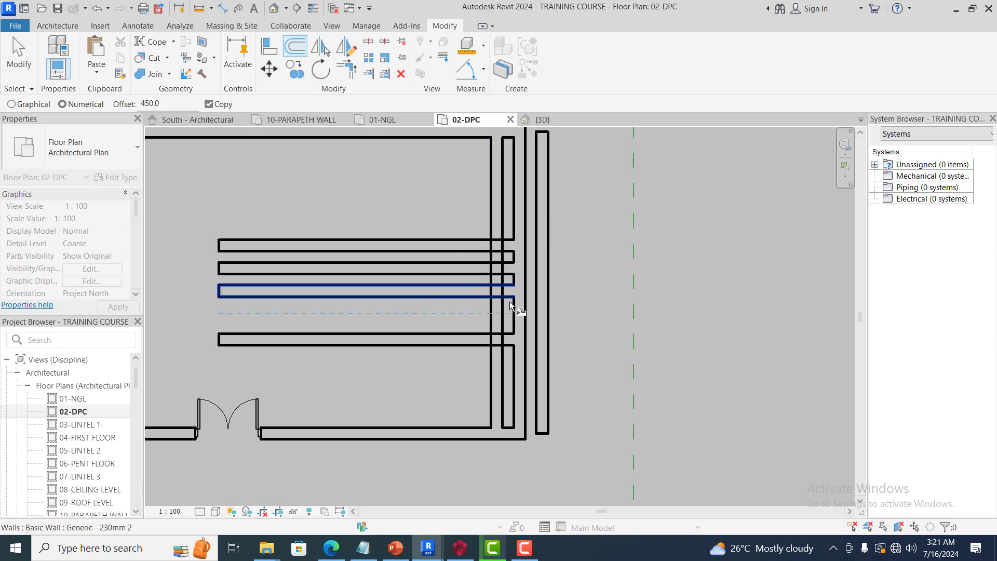
- Set the offset to 1000 mm and create a copy above the topmost horizontal interior wall
{"action": "scroll", "coordinate": [485, 298], "scroll_direction": "down", "scroll_amount": 1}
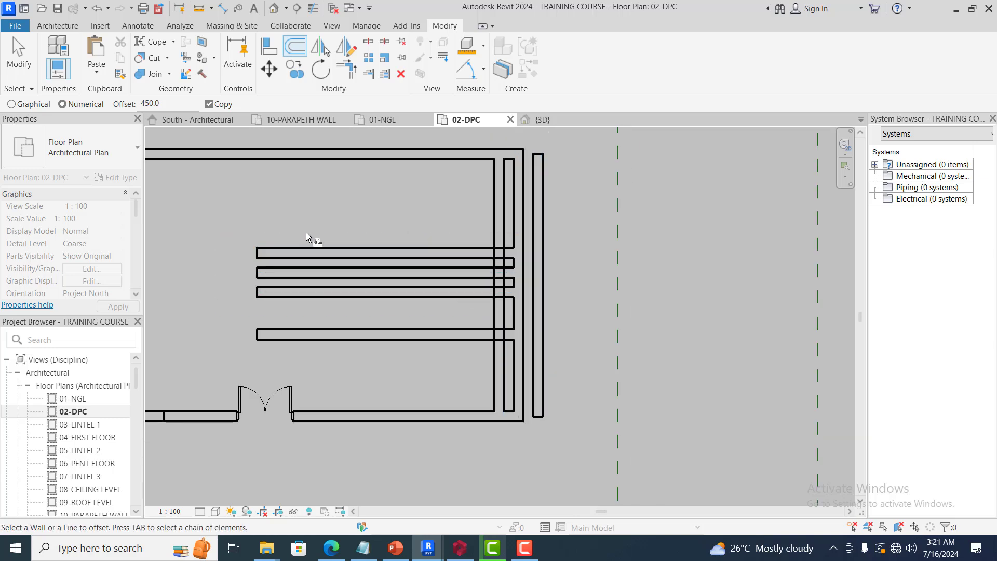
{"action": "scroll", "coordinate": [372, 244], "scroll_direction": "up", "scroll_amount": 3}
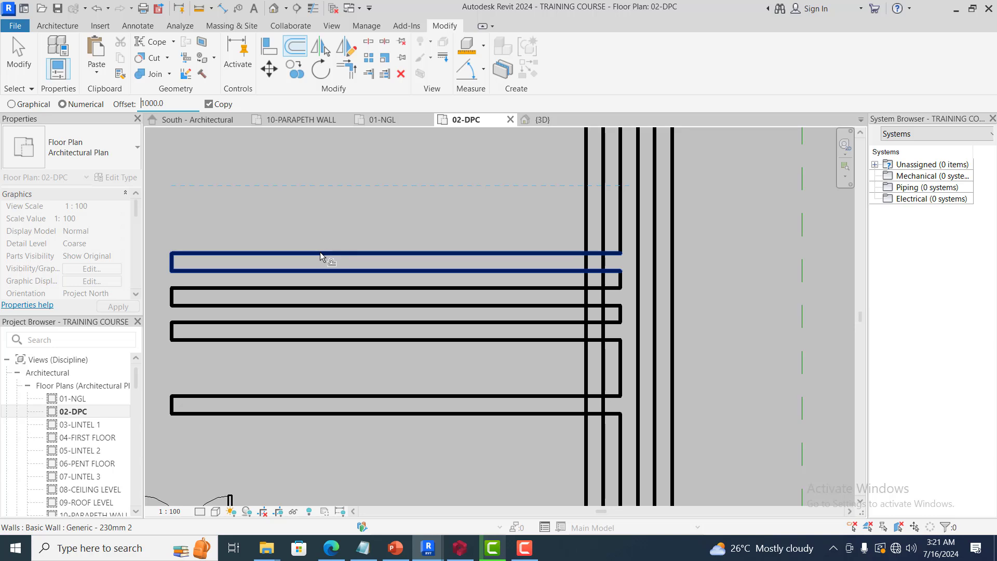
{"action": "left_click", "coordinate": [300, 252]}
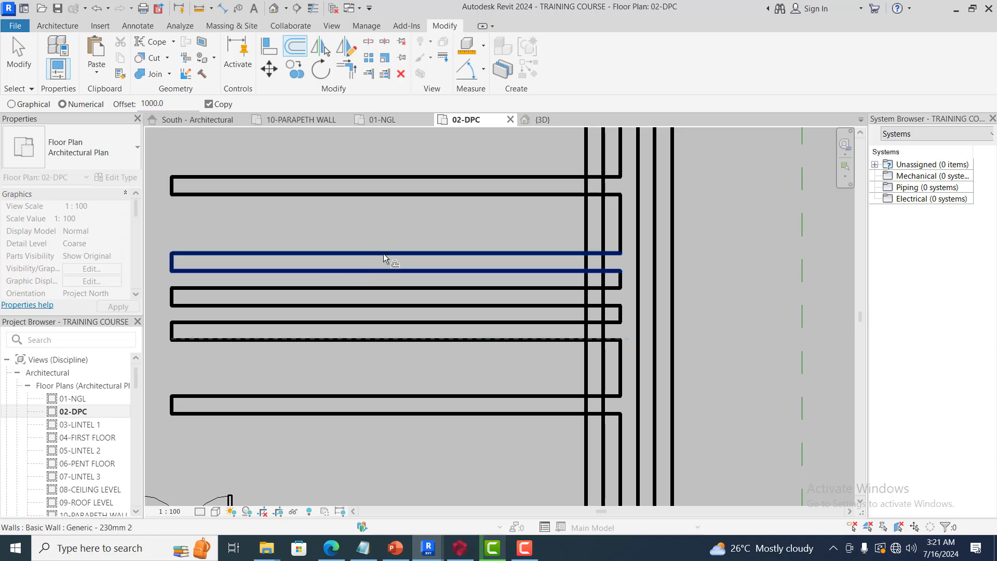
{"action": "scroll", "coordinate": [410, 283], "scroll_direction": "down", "scroll_amount": 2}
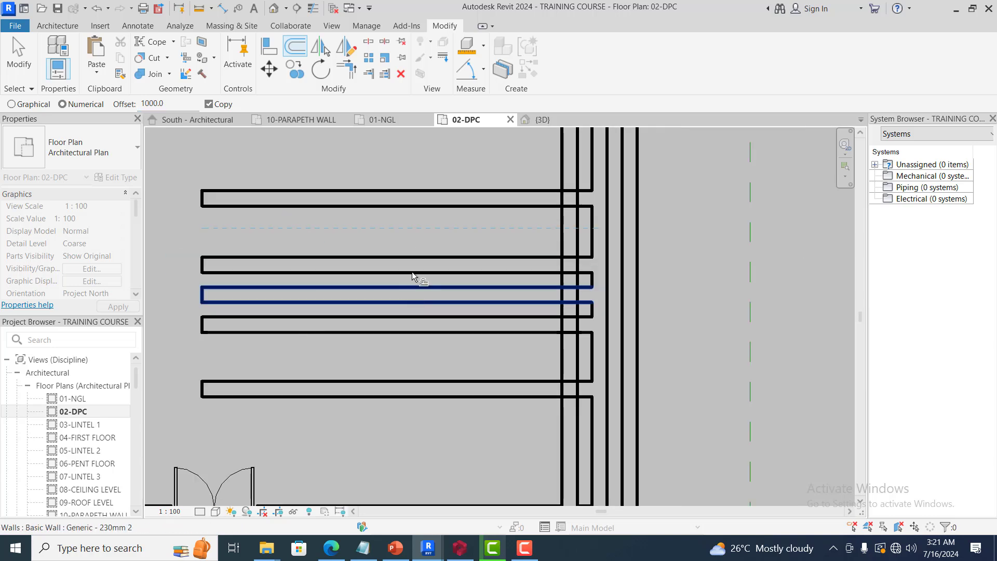
- Offset the topmost horizontal interior wall itself upward by 500 mm with the Copy option turned off
{"action": "scroll", "coordinate": [441, 175], "scroll_direction": "up", "scroll_amount": 2}
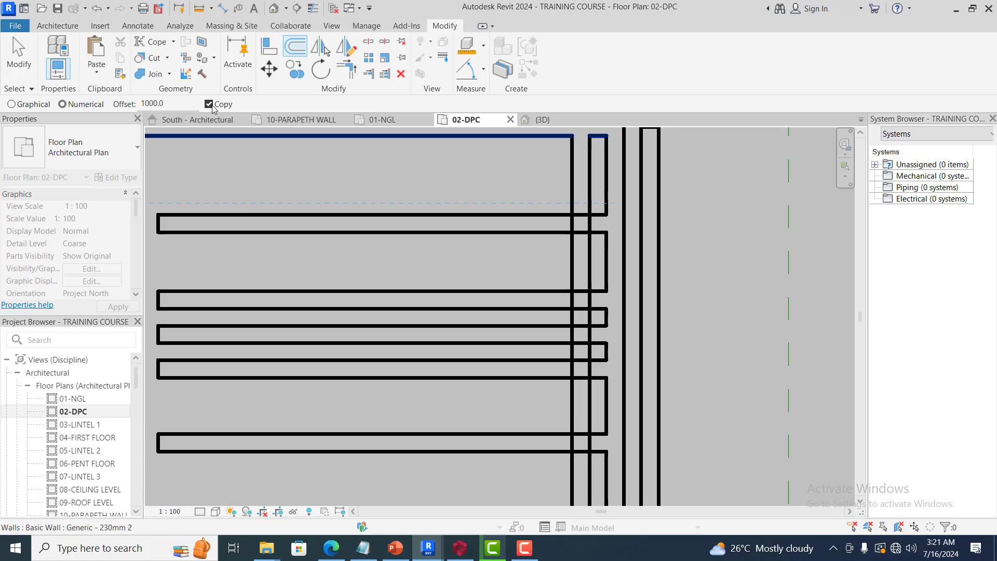
{"action": "left_click", "coordinate": [209, 104]}
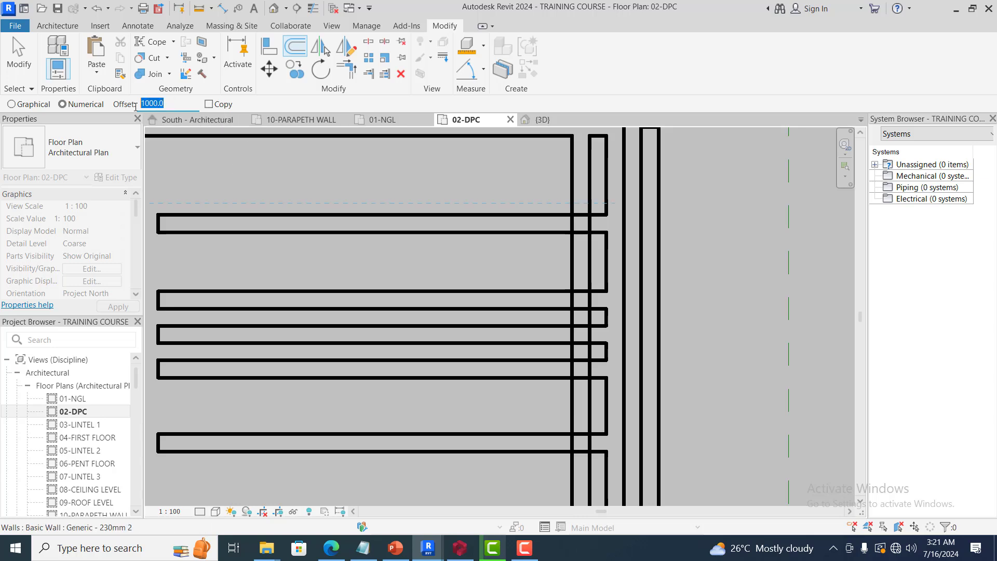
{"action": "type", "text": "5"}
{"action": "left_click", "coordinate": [356, 215]}
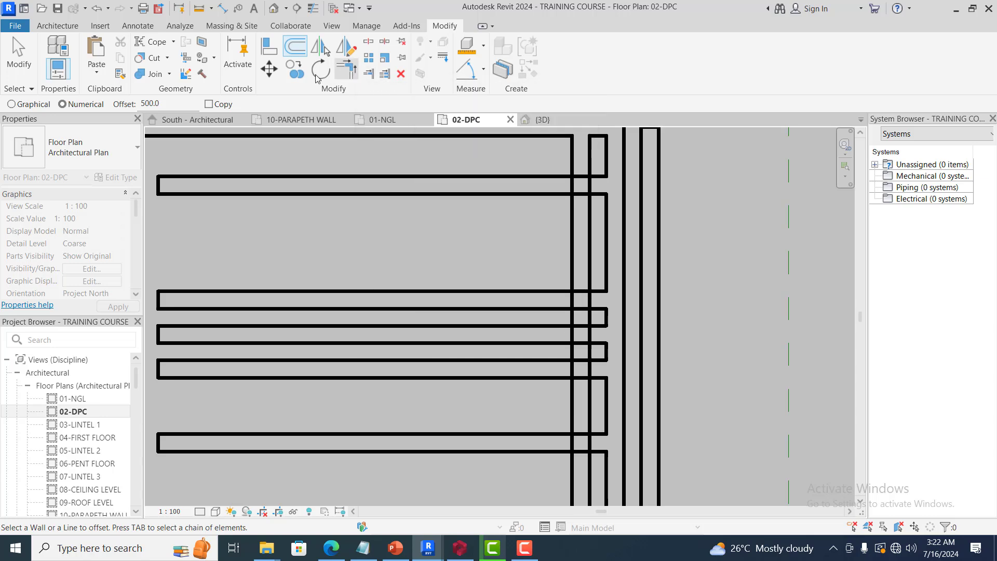
{"action": "scroll", "coordinate": [529, 218], "scroll_direction": "down", "scroll_amount": 3}
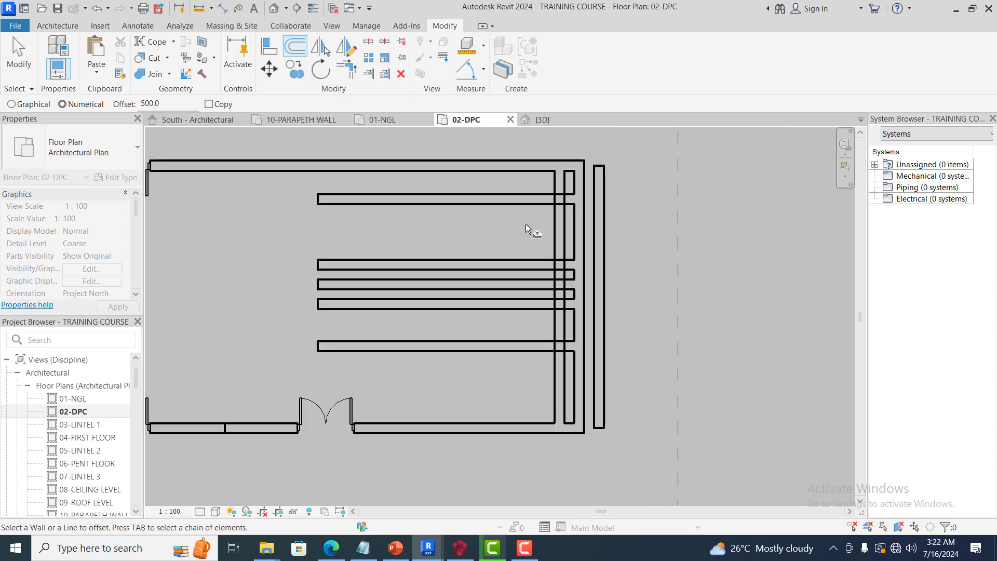
{"action": "scroll", "coordinate": [525, 223], "scroll_direction": "down", "scroll_amount": 1}
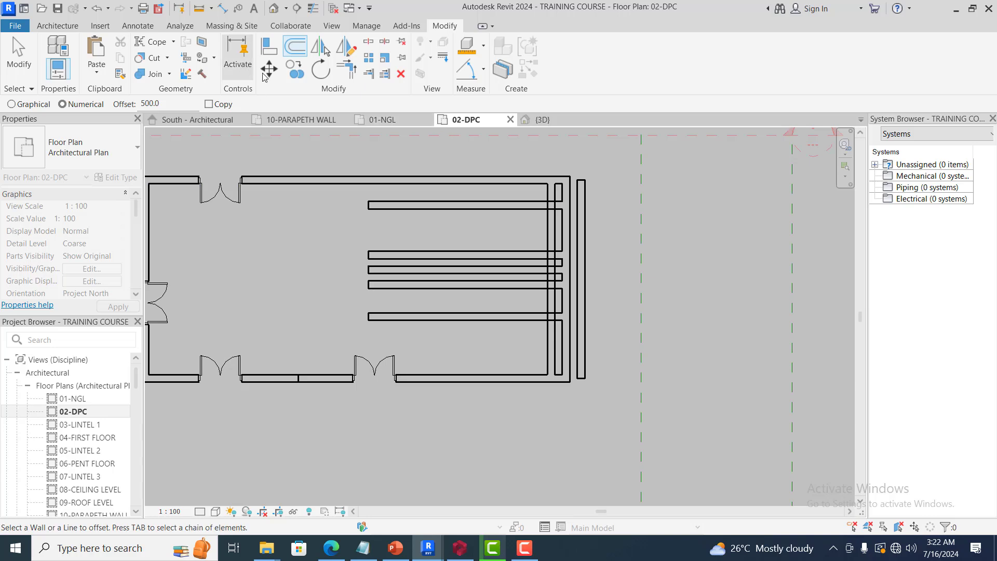
{"action": "key", "text": "Escape"}
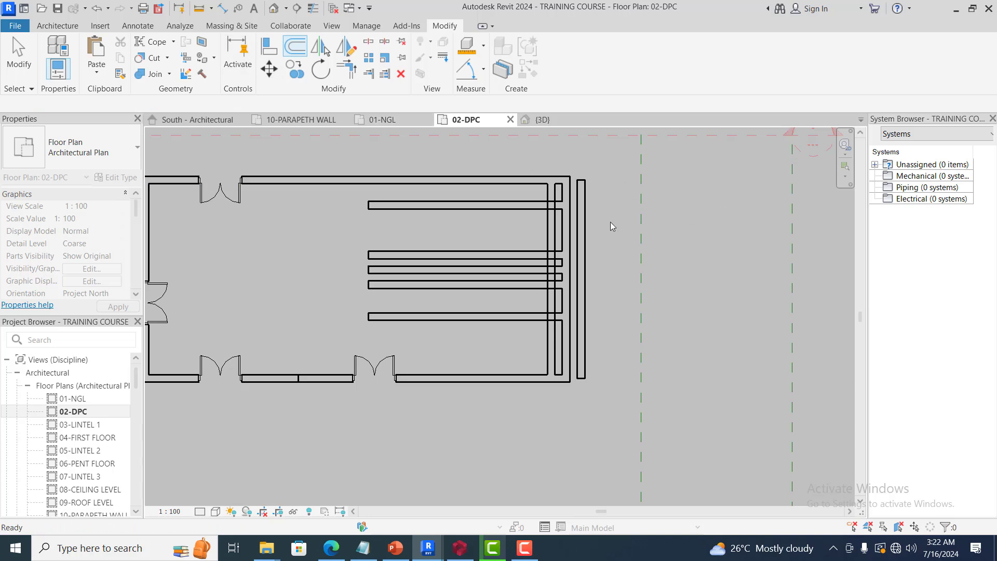
- Rotate the vertical wall outside the room's right side 90° clockwise about its midpoint
{"action": "left_click", "coordinate": [582, 240]}
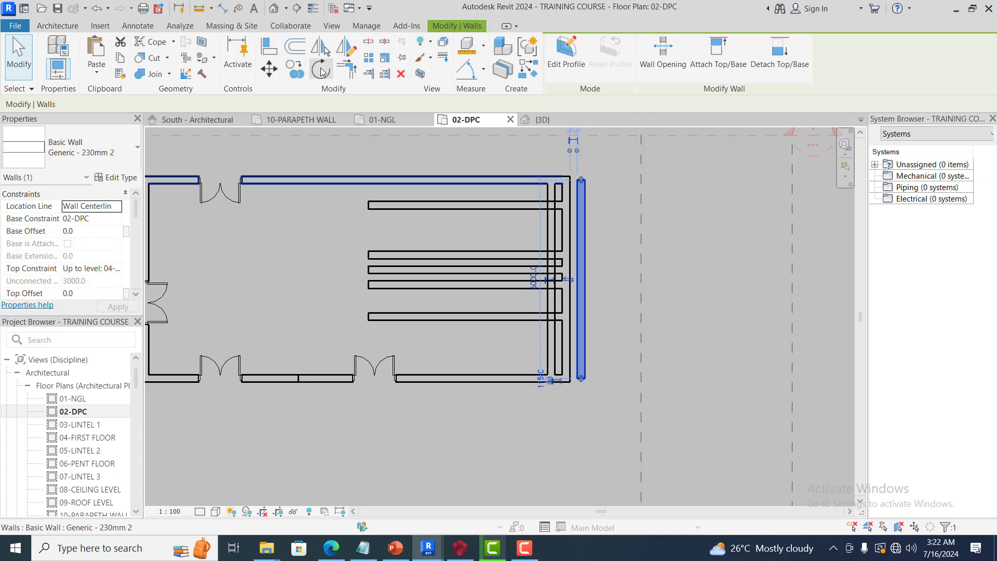
{"action": "left_click", "coordinate": [321, 69]}
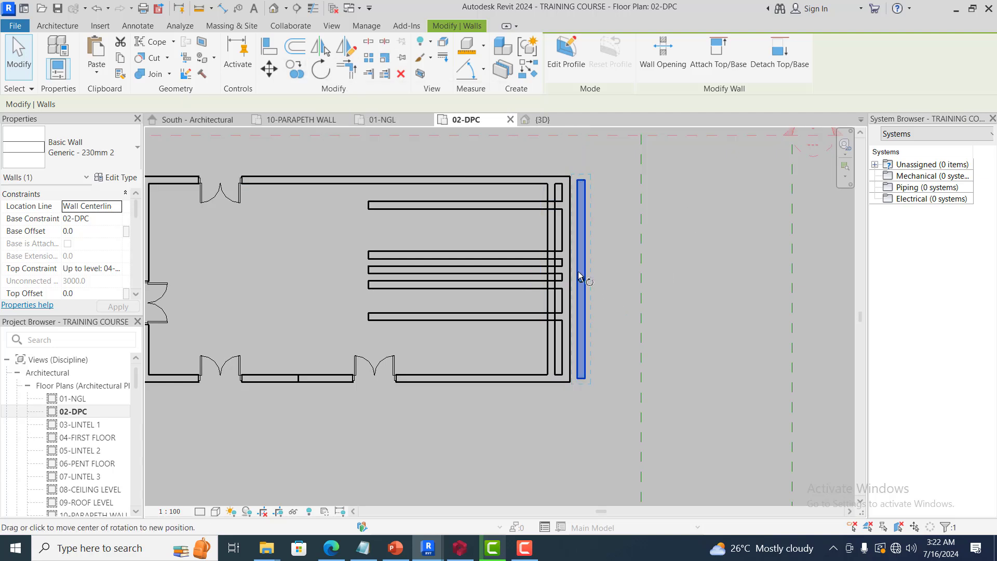
{"action": "scroll", "coordinate": [579, 275], "scroll_direction": "up", "scroll_amount": 1}
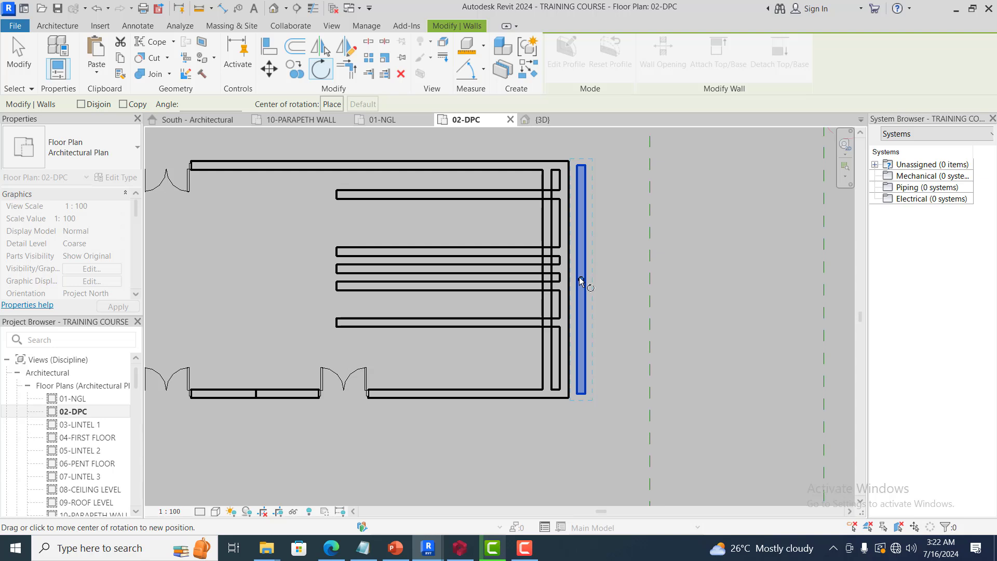
{"action": "mouse_move", "coordinate": [581, 281]}
{"action": "left_mouse_down"}
{"action": "mouse_move", "coordinate": [592, 274]}
{"action": "mouse_move", "coordinate": [584, 289]}
{"action": "mouse_move", "coordinate": [592, 289]}
{"action": "mouse_move", "coordinate": [581, 282]}
{"action": "left_mouse_up"}
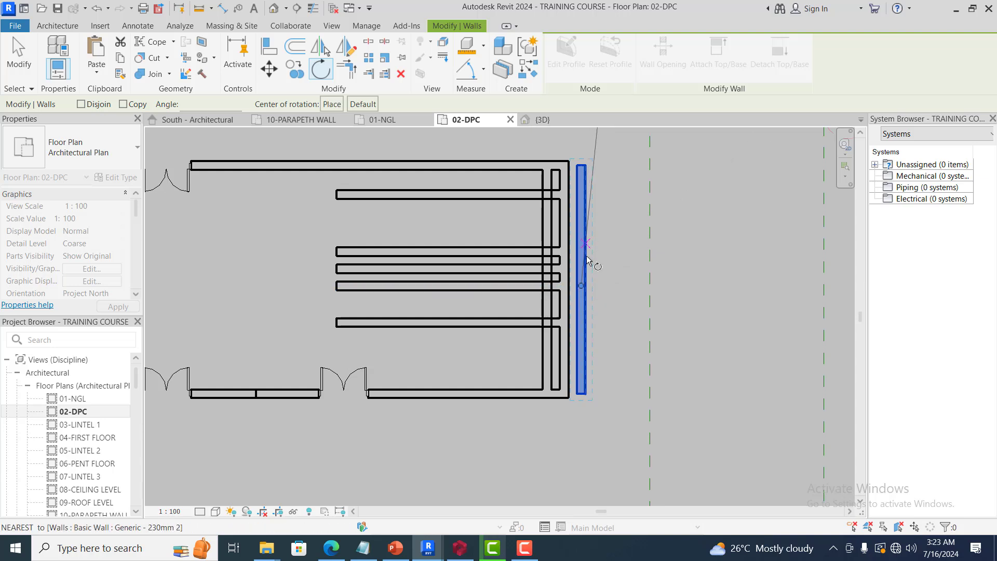
{"action": "scroll", "coordinate": [587, 248], "scroll_direction": "down", "scroll_amount": 3}
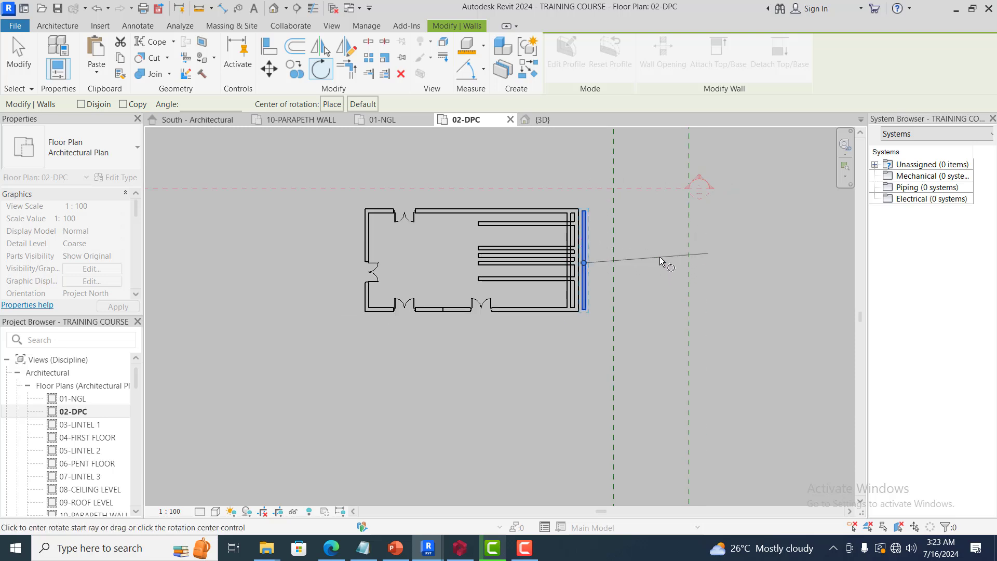
{"action": "scroll", "coordinate": [659, 256], "scroll_direction": "up", "scroll_amount": 1}
{"action": "scroll", "coordinate": [659, 257], "scroll_direction": "up", "scroll_amount": 2}
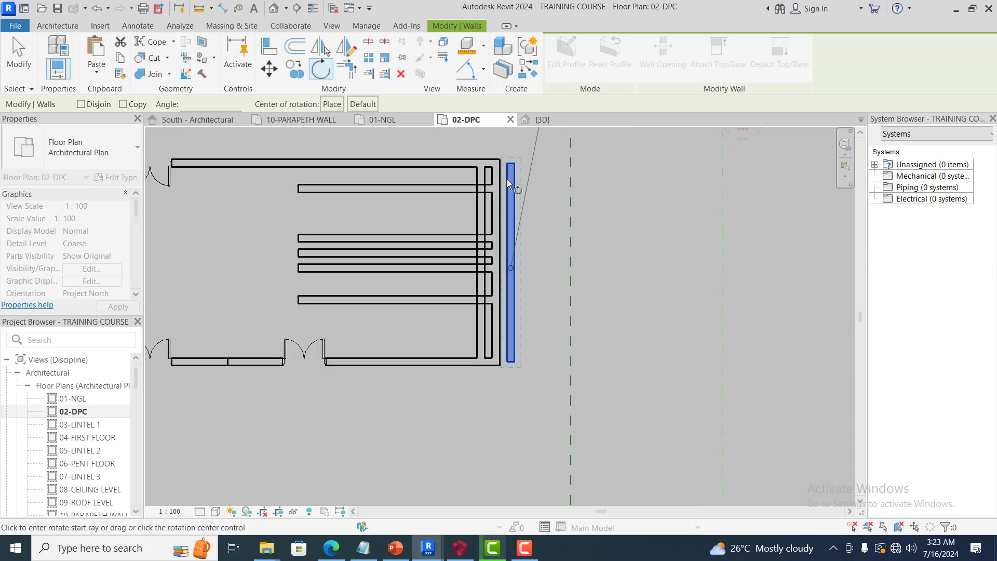
{"action": "scroll", "coordinate": [520, 260], "scroll_direction": "down", "scroll_amount": 1}
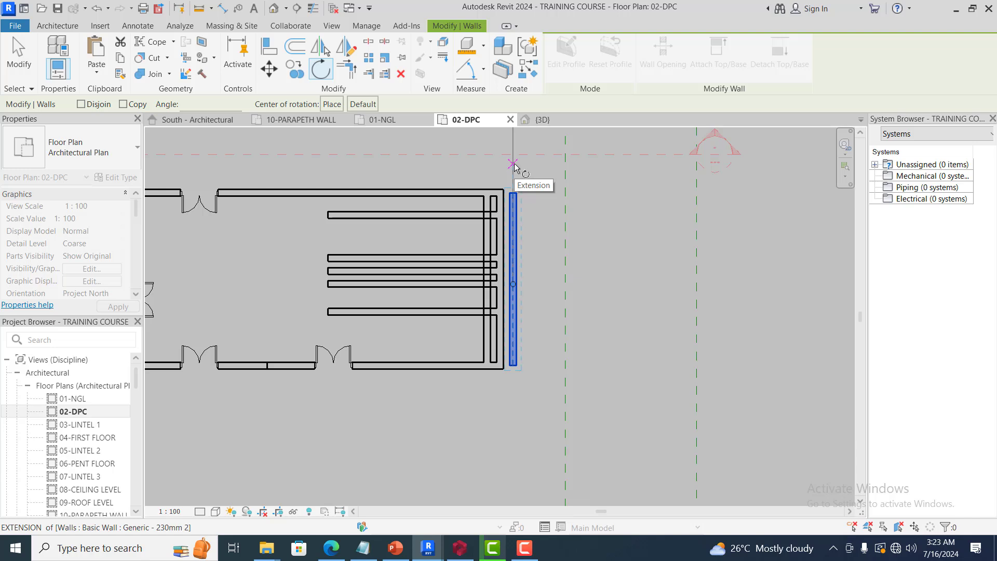
{"action": "left_click", "coordinate": [513, 165]}
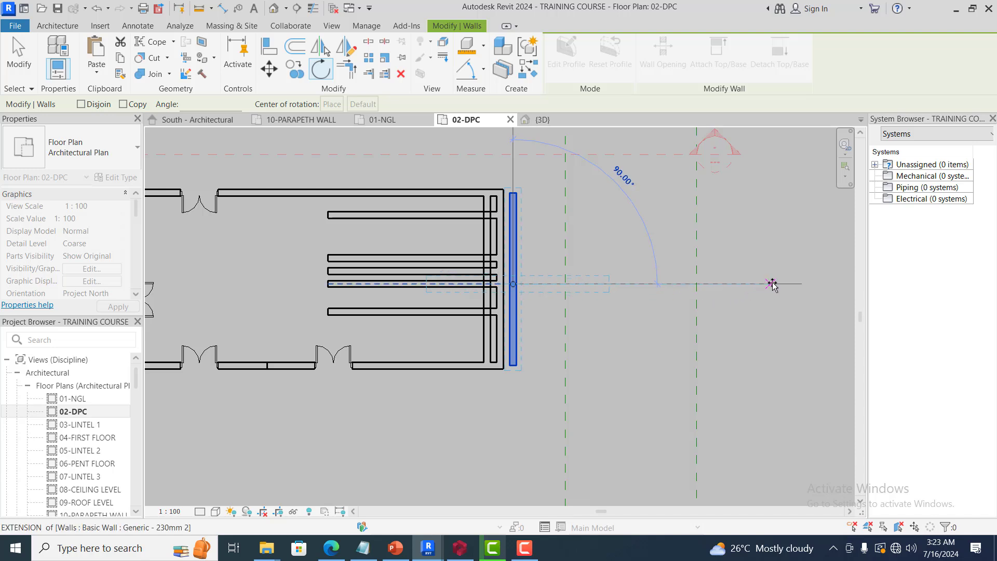
{"action": "left_click", "coordinate": [772, 284]}
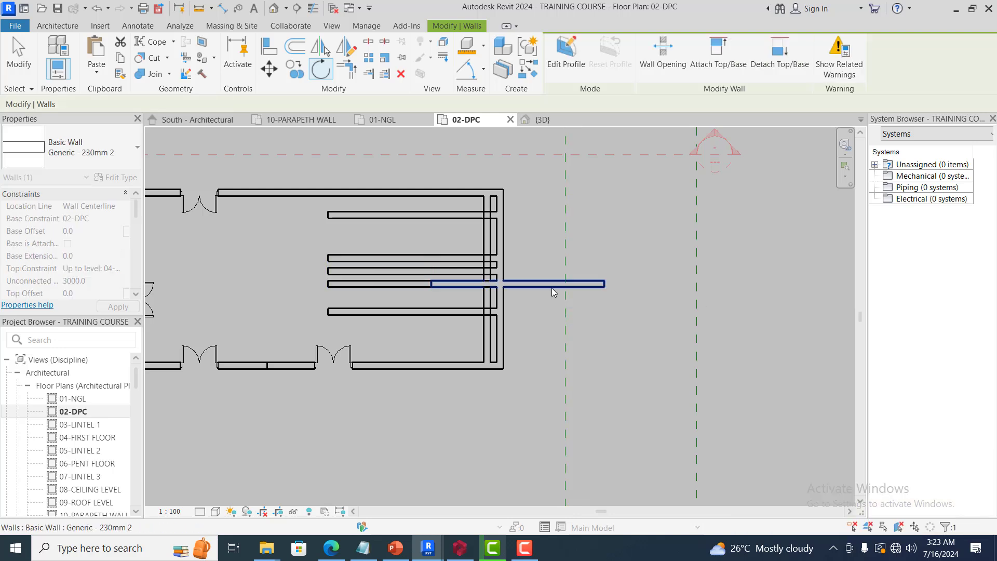
{"action": "key", "text": "Escape"}
{"action": "key", "text": "Escape"}
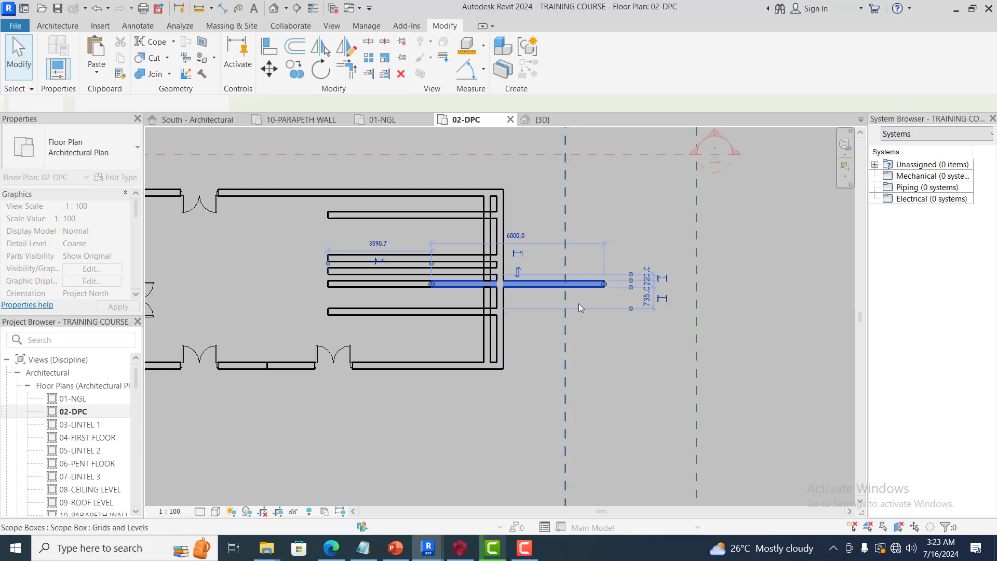
- Rotate the horizontal wall crossing the room's right wall 90° clockwise about its midpoint so it stands vertical outside the room
{"action": "left_click", "coordinate": [571, 285]}
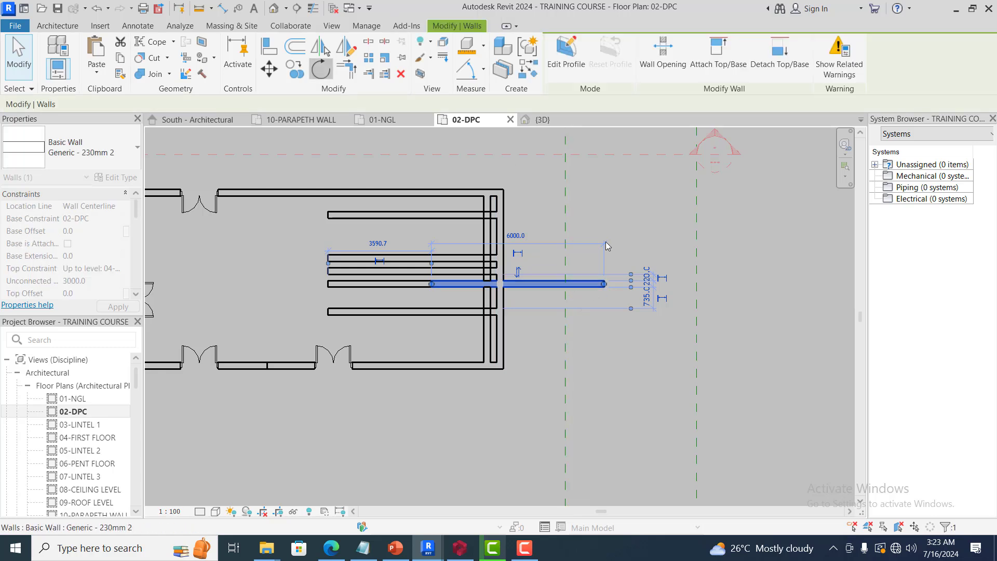
{"action": "left_click", "coordinate": [319, 76]}
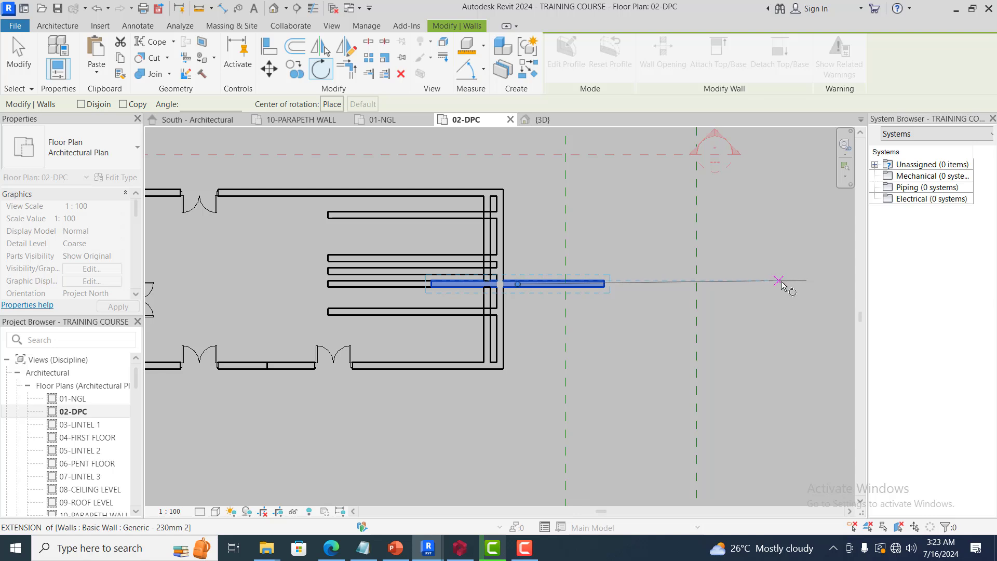
{"action": "left_click", "coordinate": [782, 285]}
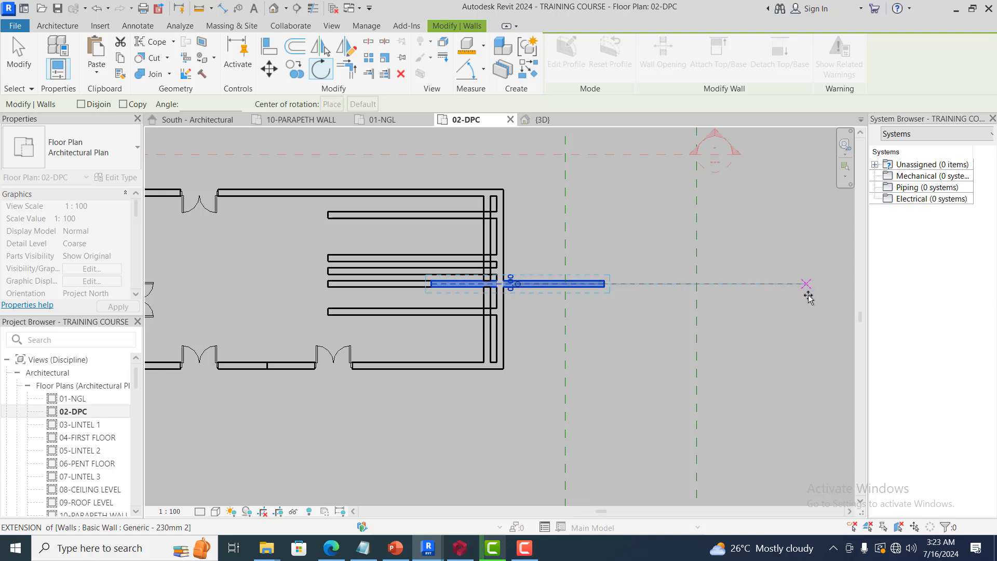
{"action": "left_click", "coordinate": [807, 285]}
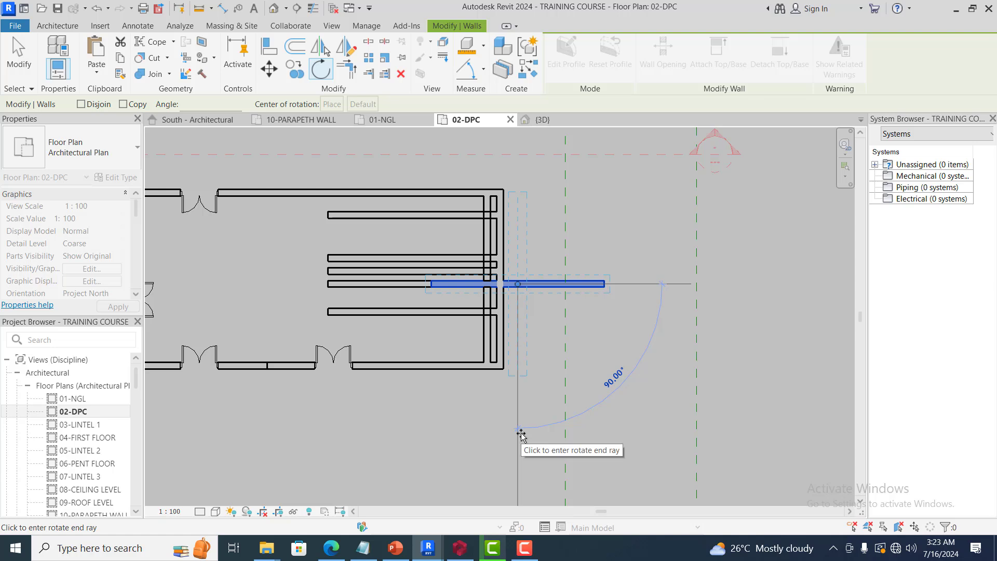
{"action": "left_click", "coordinate": [521, 432]}
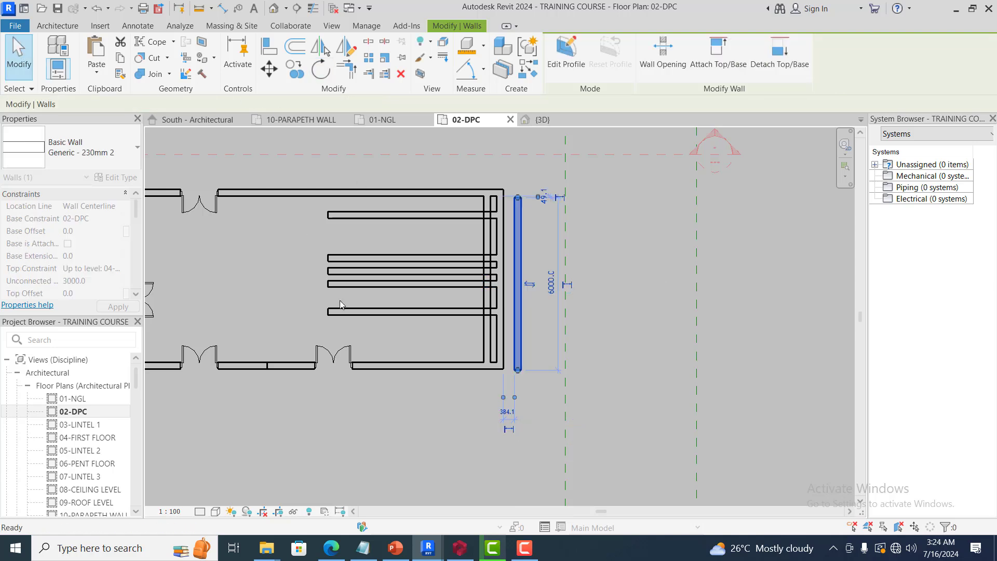
{"action": "left_click", "coordinate": [20, 54]}
- Delete the topmost and the fourth of the five horizontal interior walls
{"action": "scroll", "coordinate": [609, 262], "scroll_direction": "down", "scroll_amount": 1}
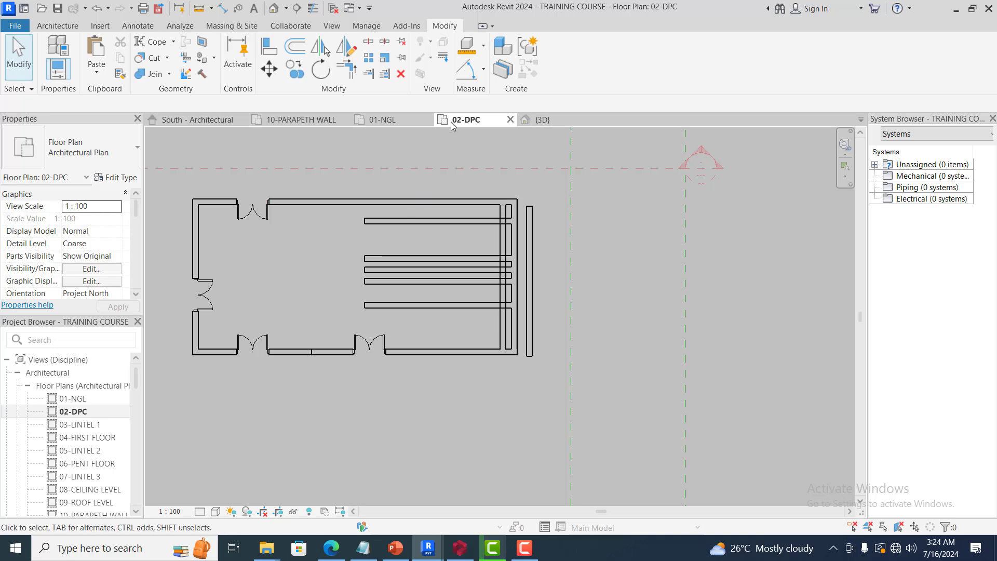
{"action": "scroll", "coordinate": [519, 166], "scroll_direction": "up", "scroll_amount": 2}
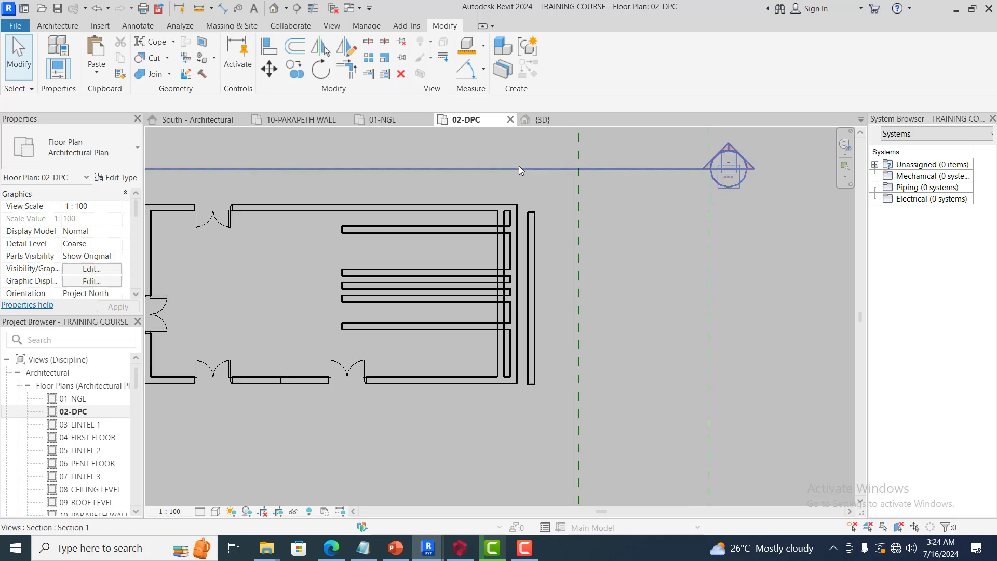
{"action": "scroll", "coordinate": [565, 215], "scroll_direction": "down", "scroll_amount": 2}
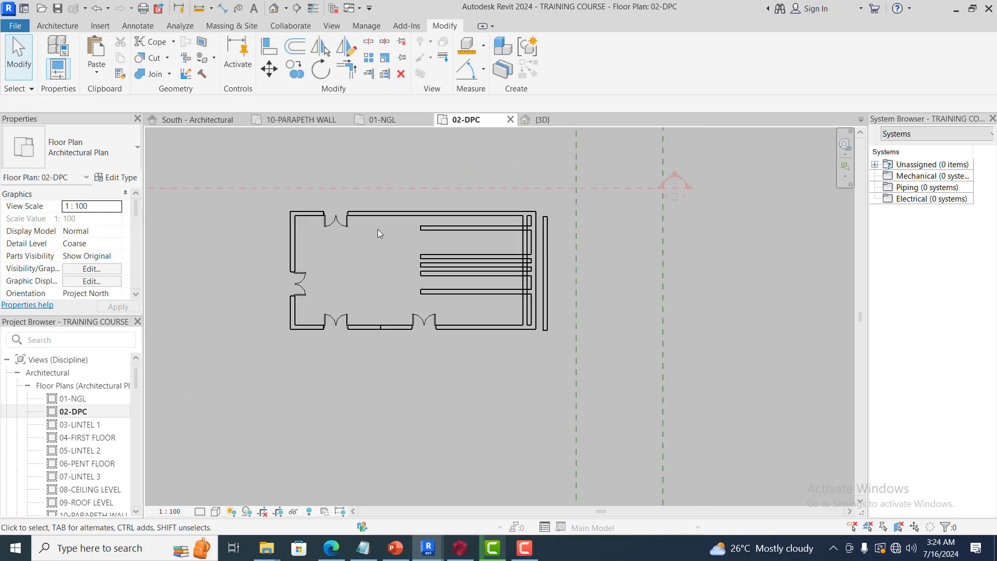
{"action": "scroll", "coordinate": [488, 244], "scroll_direction": "up", "scroll_amount": 1}
{"action": "left_click", "coordinate": [516, 225]}
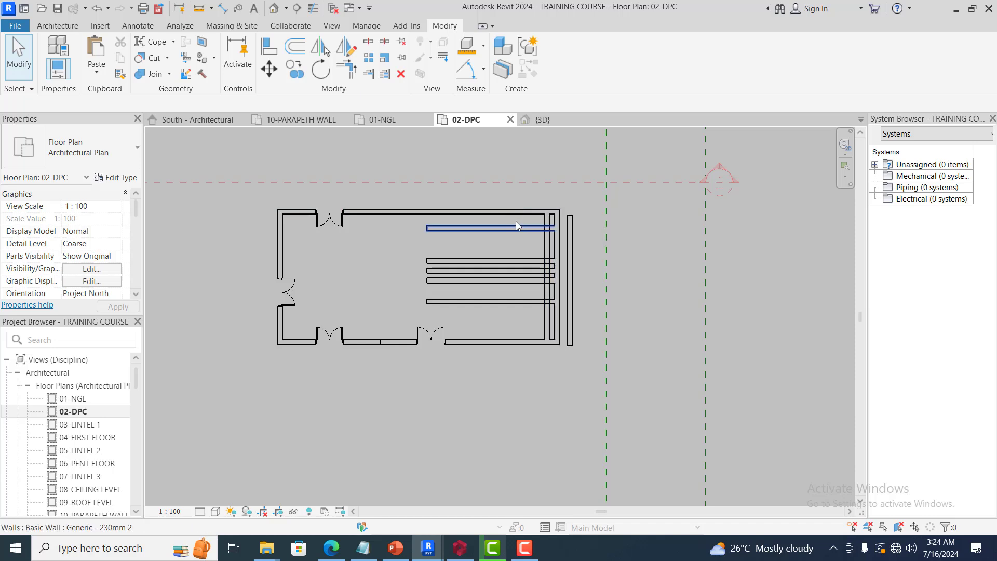
{"action": "left_click_drag", "start_coordinate": [461, 303], "coordinate": [444, 314]}
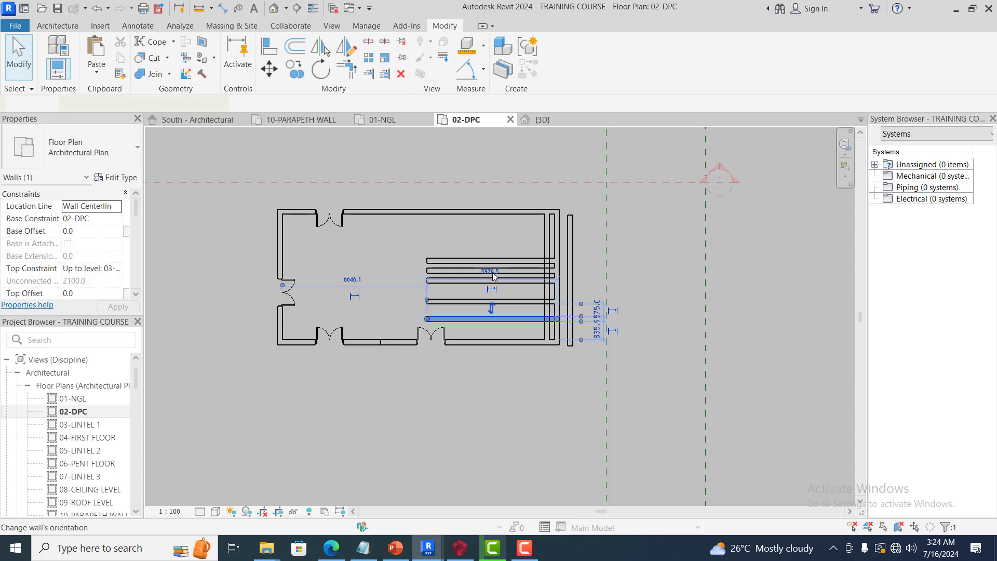
{"action": "key", "text": "Delete"}
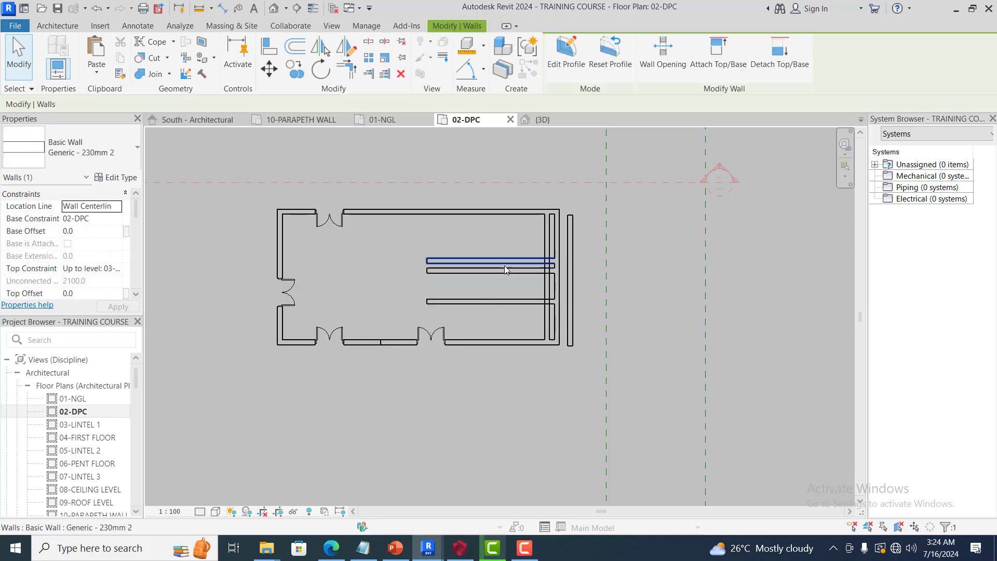
- Move the uppermost of the three remaining horizontal interior walls upward, away from the middle one
{"action": "scroll", "coordinate": [531, 256], "scroll_direction": "up", "scroll_amount": 3}
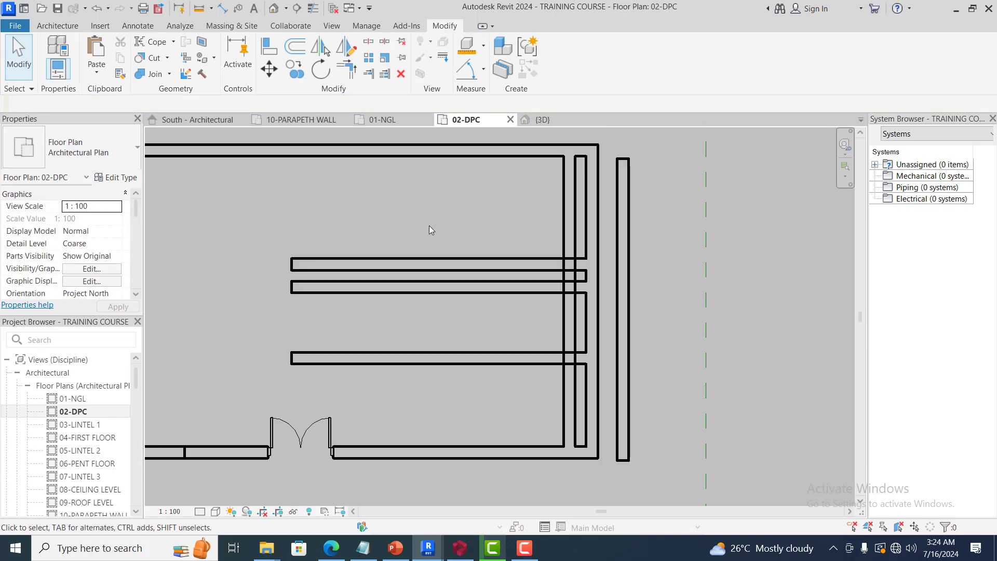
{"action": "left_click", "coordinate": [430, 263]}
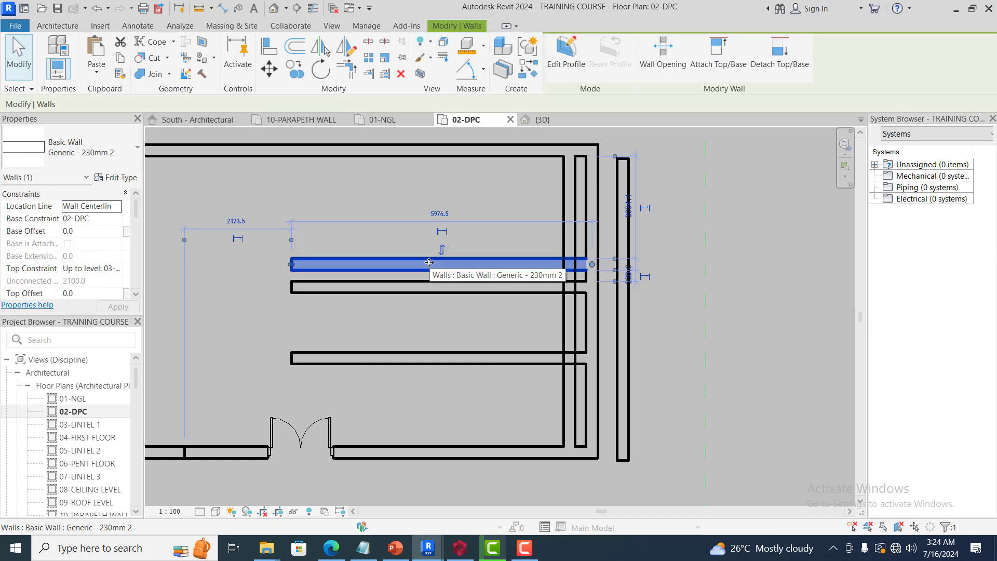
{"action": "left_click_drag", "start_coordinate": [429, 264], "coordinate": [434, 206]}
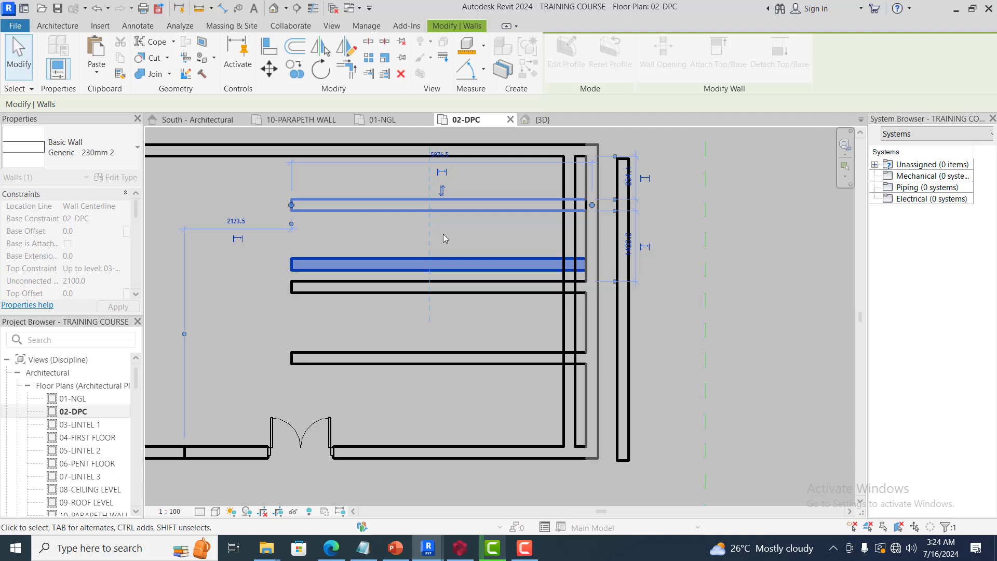
- Move the middle horizontal interior wall up toward the upper one and back down to its original position
{"action": "left_click", "coordinate": [477, 286]}
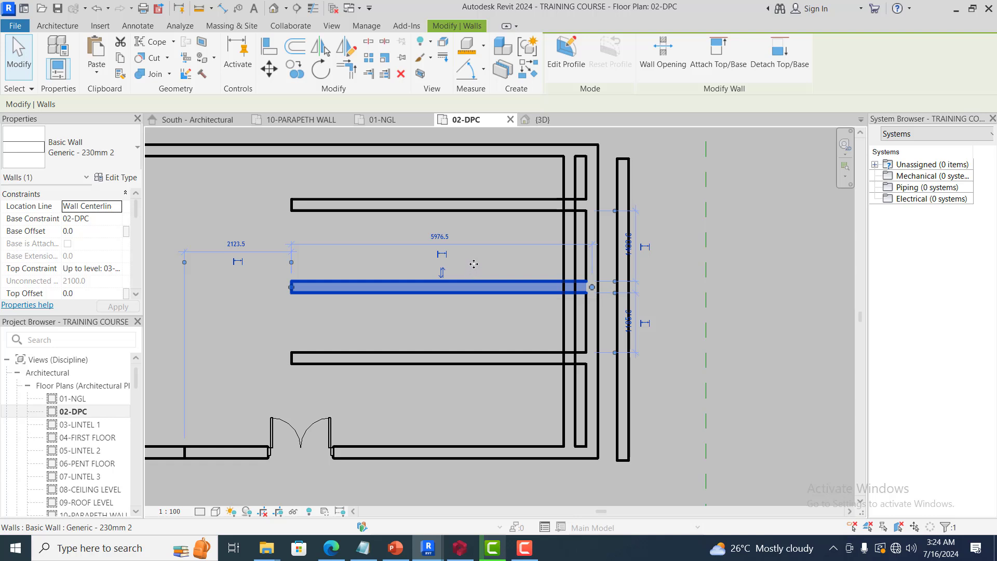
{"action": "left_click_drag", "start_coordinate": [474, 264], "coordinate": [474, 246]}
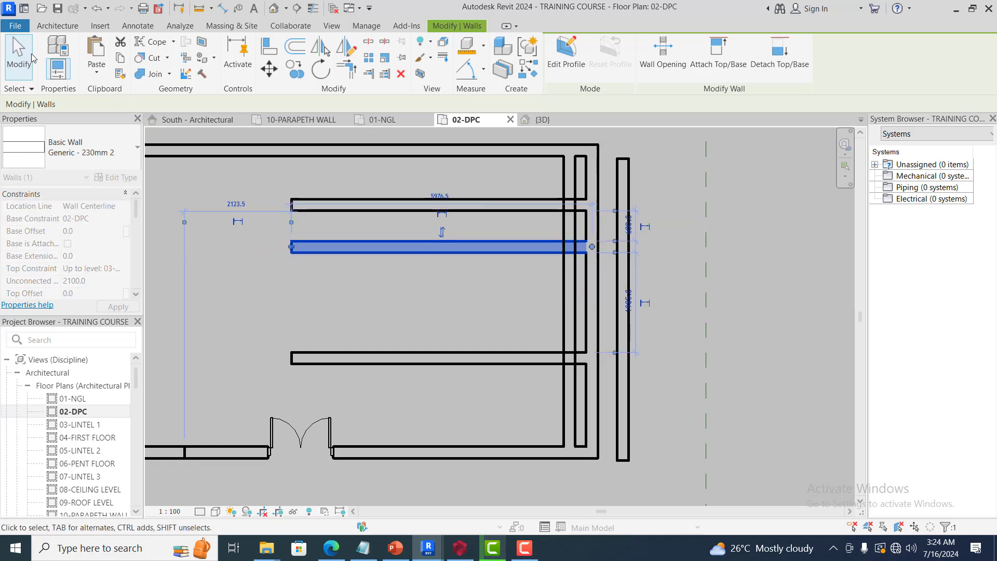
{"action": "left_click", "coordinate": [453, 293]}
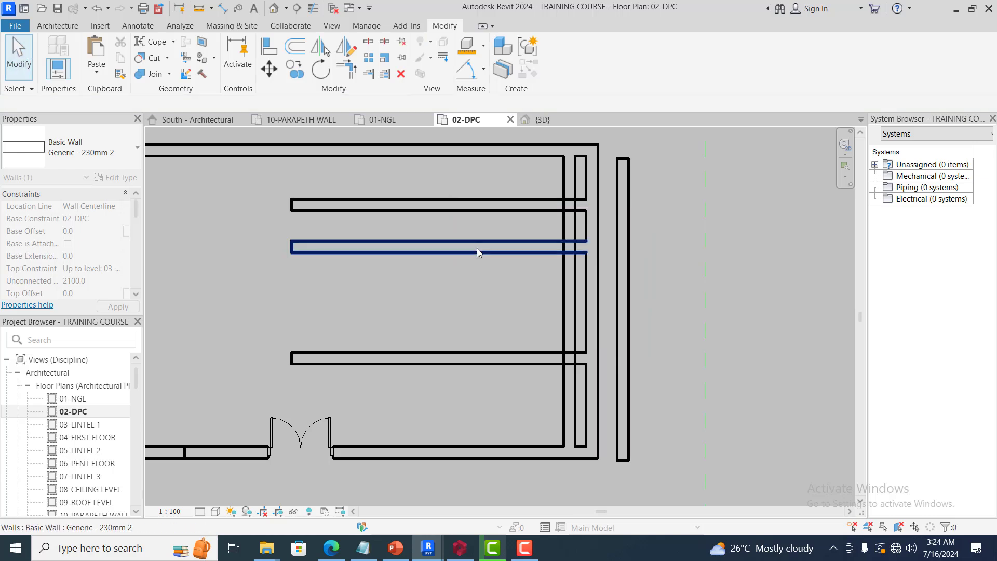
{"action": "left_click", "coordinate": [477, 251]}
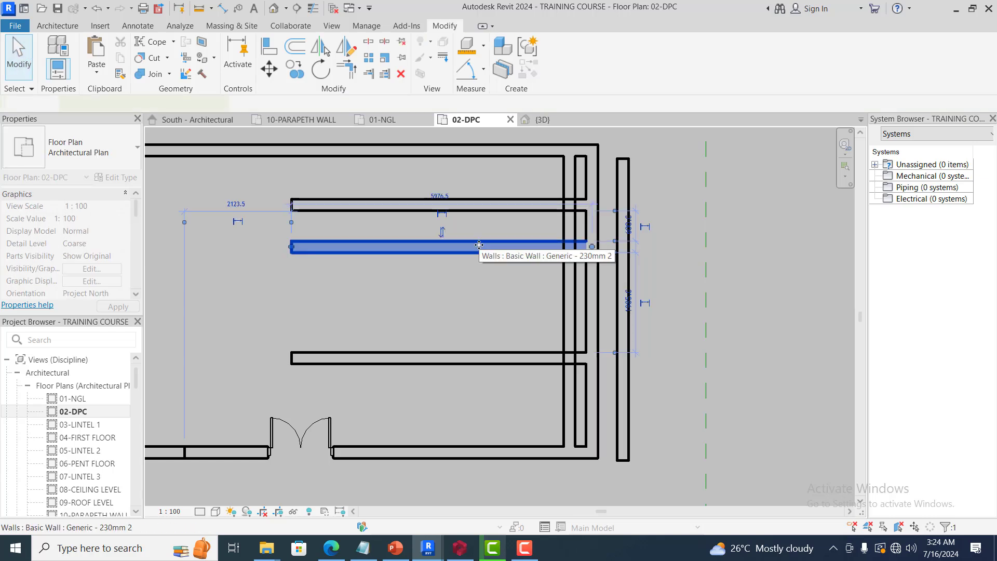
{"action": "left_click_drag", "start_coordinate": [479, 265], "coordinate": [478, 287]}
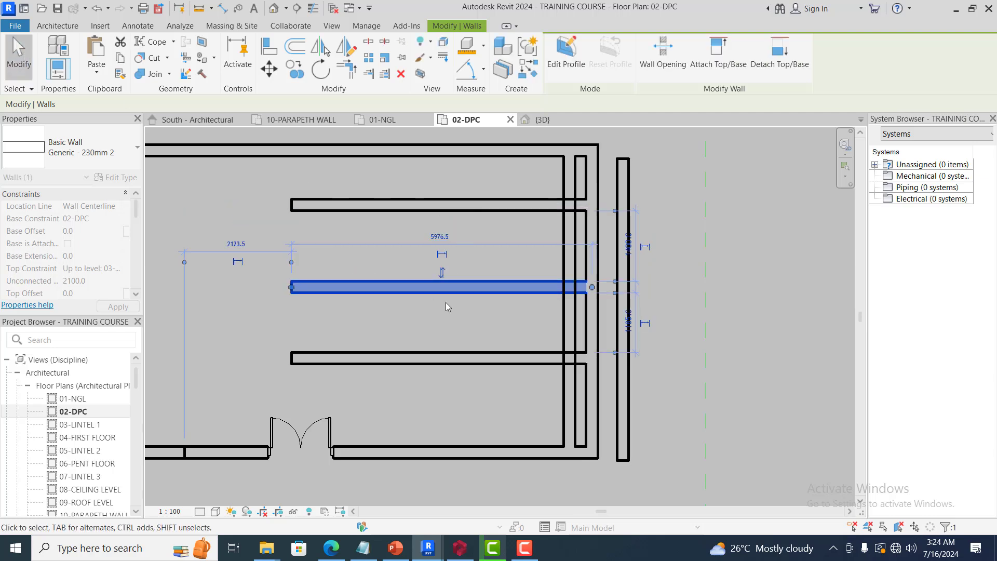
{"action": "left_click", "coordinate": [665, 245]}
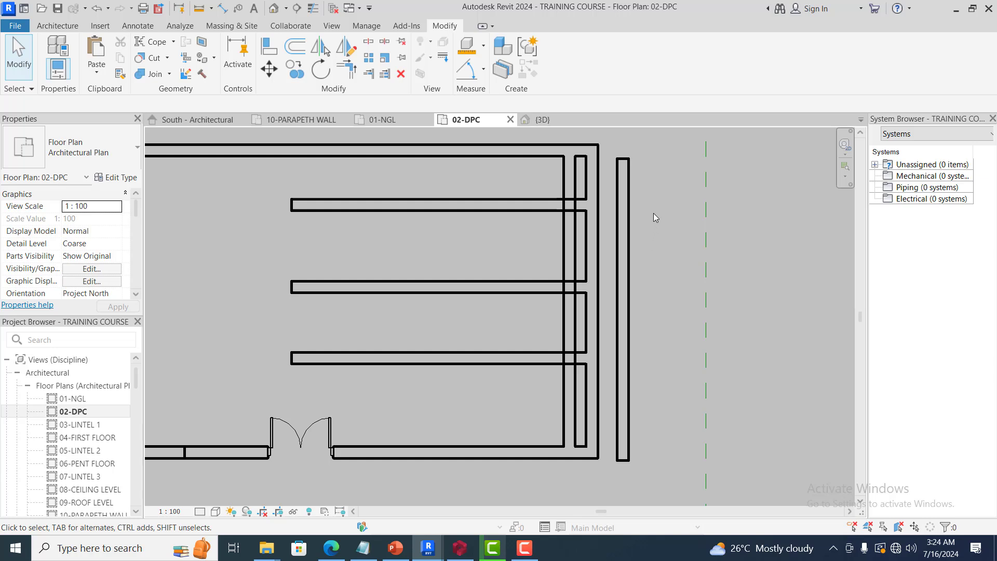
- Delete the three horizontal interior walls and the vertical wall copy just inside the room's right wall
{"action": "left_click_drag", "start_coordinate": [508, 184], "coordinate": [395, 371]}
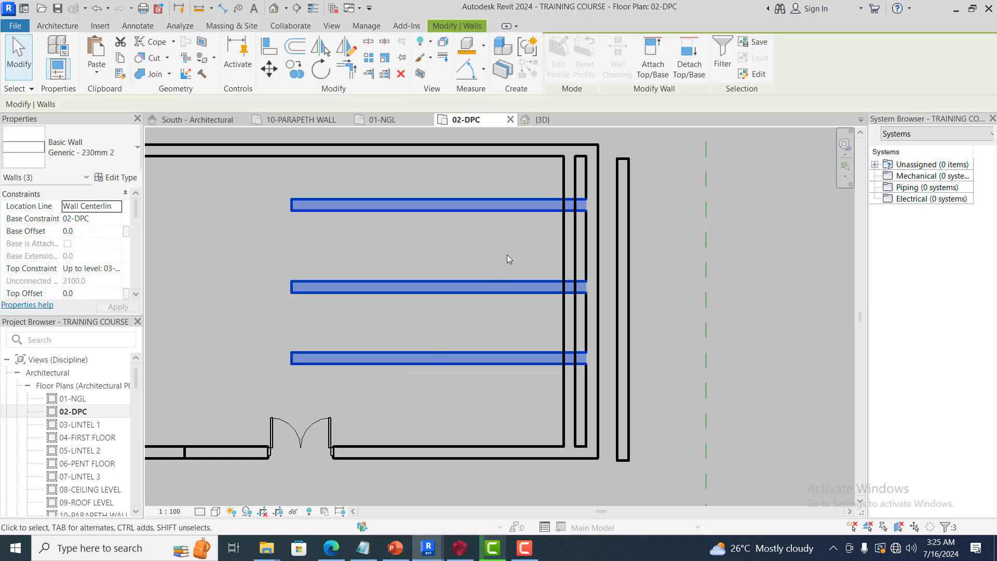
{"action": "key", "text": "Delete"}
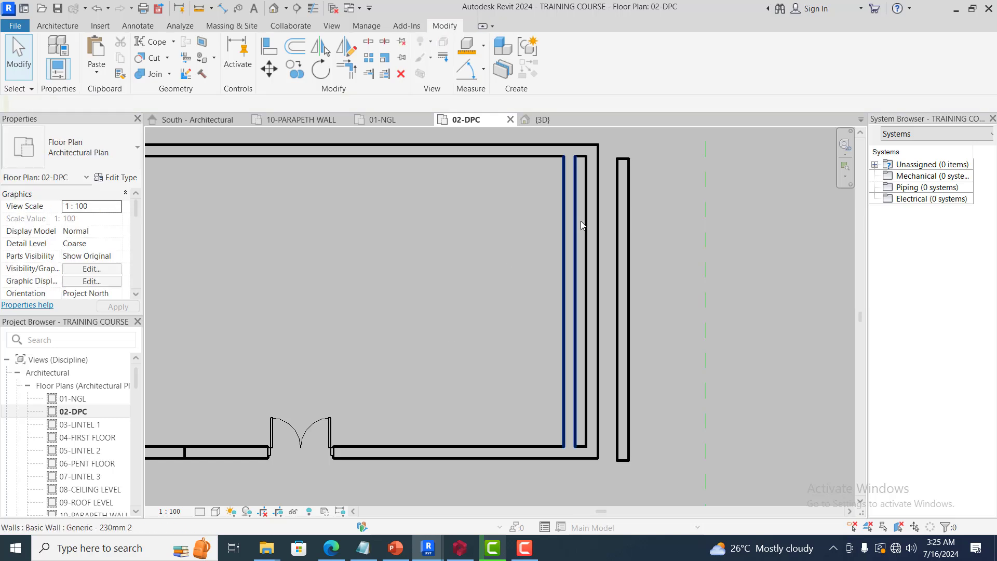
{"action": "left_click_drag", "start_coordinate": [582, 225], "coordinate": [550, 245]}
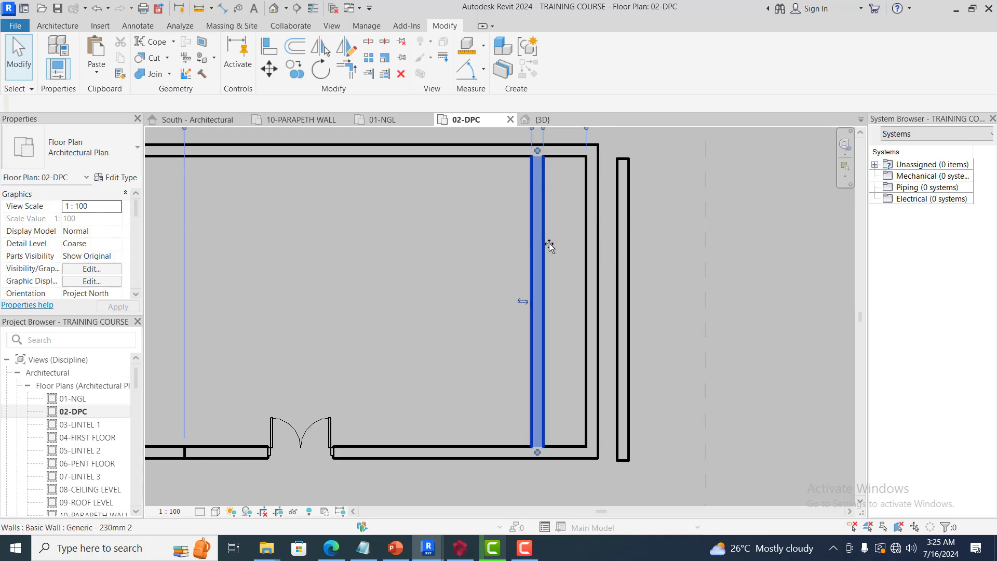
{"action": "key", "text": "Delete"}
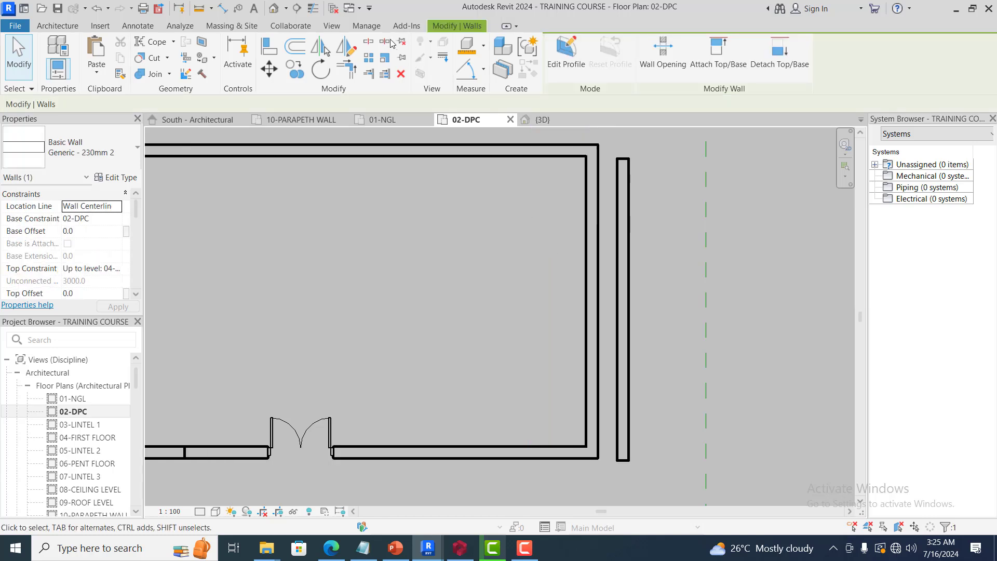
{"action": "scroll", "coordinate": [659, 240], "scroll_direction": "down", "scroll_amount": 3}
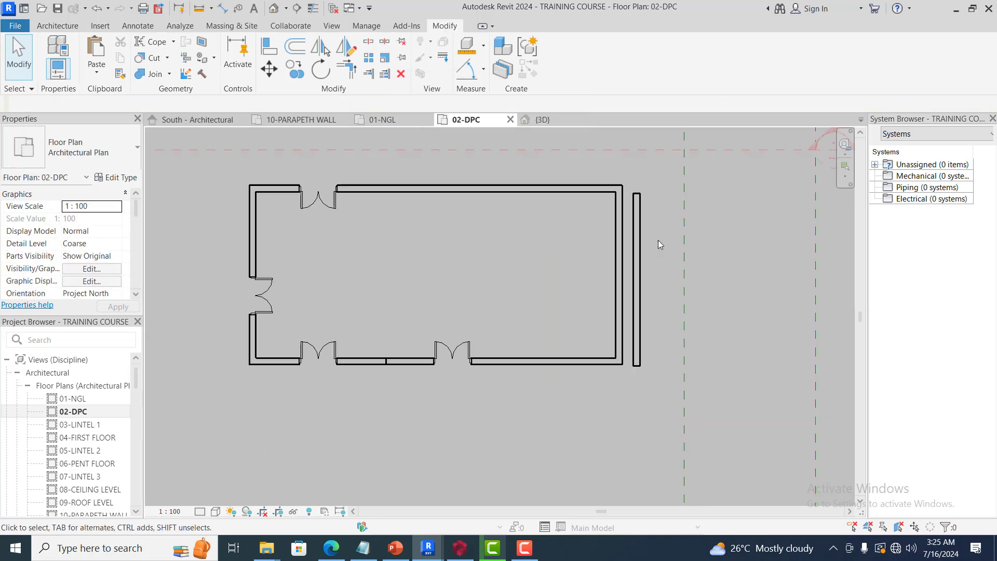
- Start dimensioning with the Aligned type and save the project at the save reminder
{"action": "left_click", "coordinate": [470, 73]}
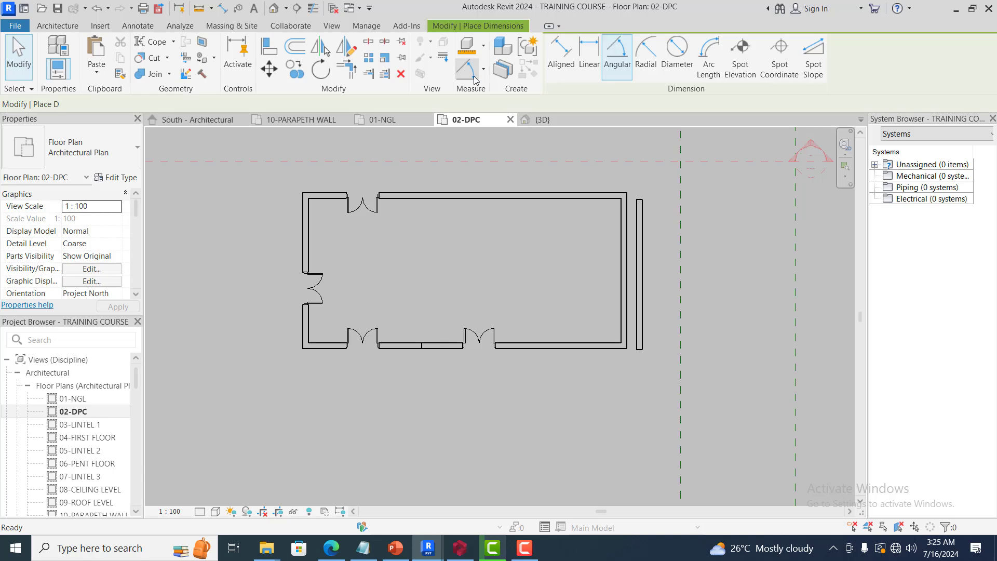
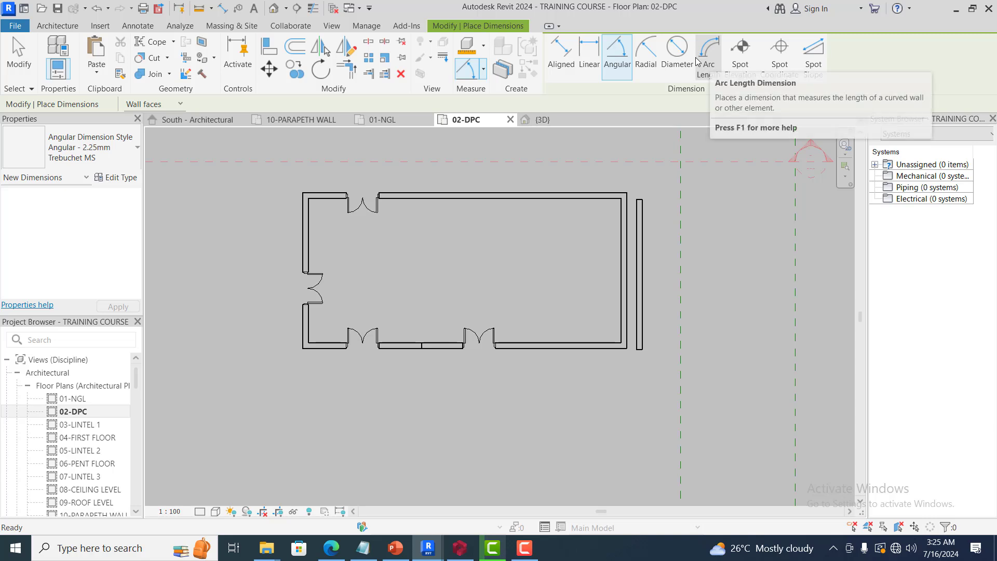
{"action": "left_click", "coordinate": [567, 54]}
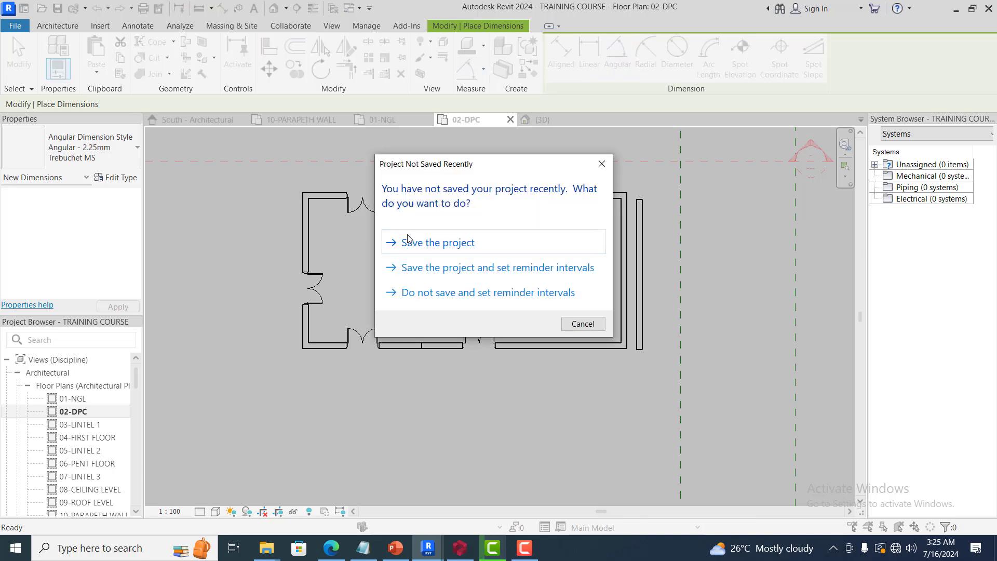
{"action": "left_click", "coordinate": [411, 242]}
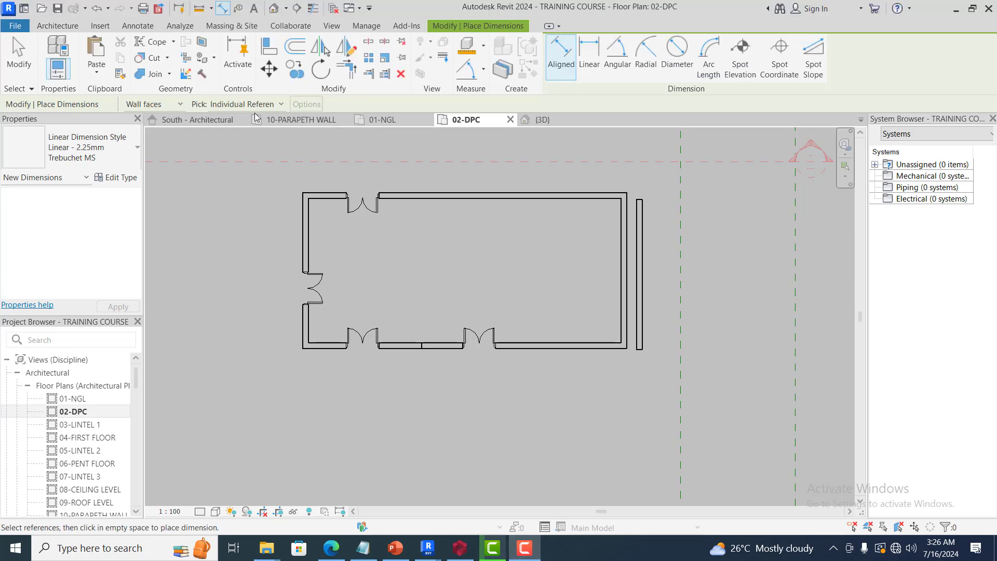
- Start an aligned dimension from the centreline of the room's left wall
{"action": "scroll", "coordinate": [307, 213], "scroll_direction": "up", "scroll_amount": 6}
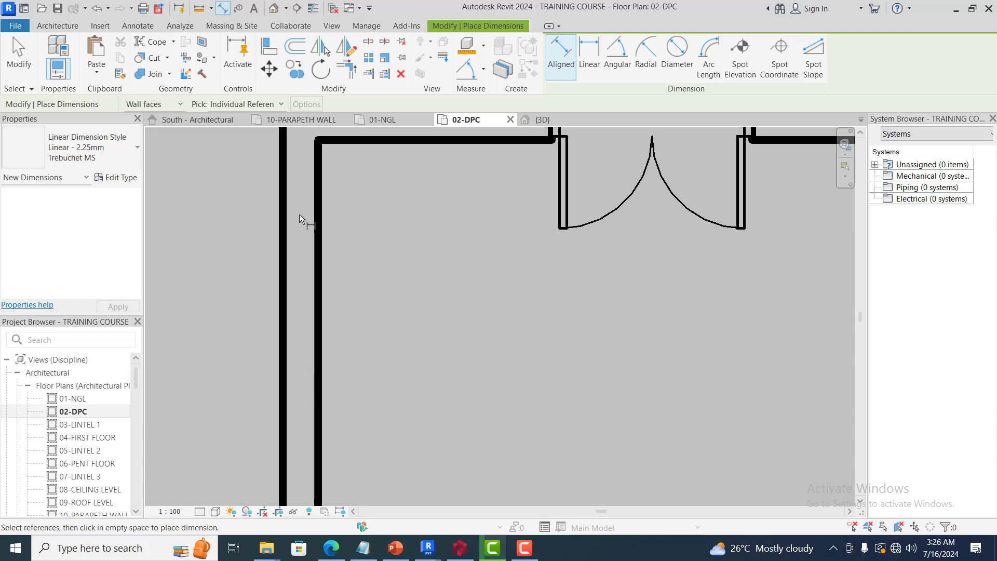
{"action": "scroll", "coordinate": [299, 214], "scroll_direction": "down", "scroll_amount": 3}
{"action": "scroll", "coordinate": [299, 202], "scroll_direction": "up", "scroll_amount": 1}
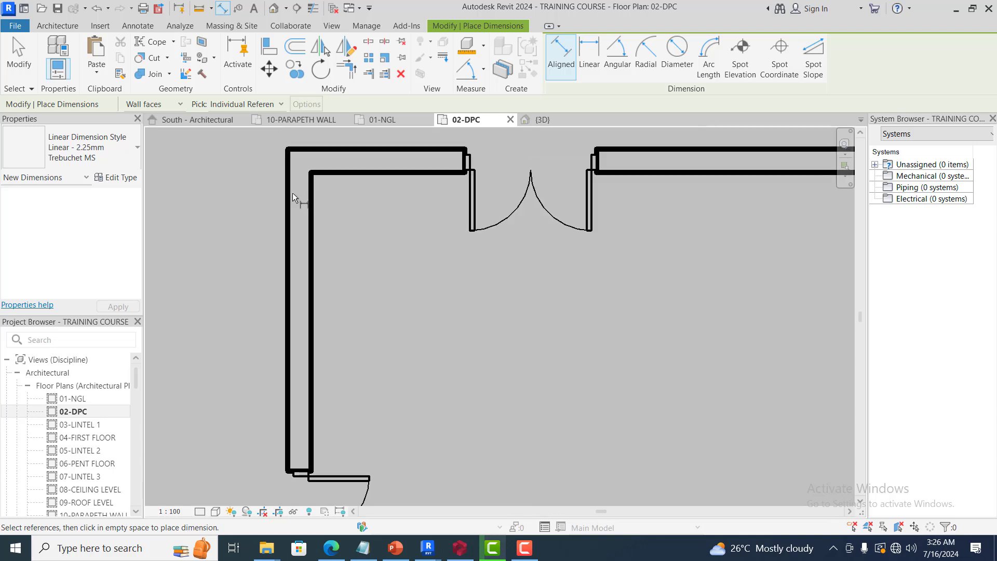
{"action": "scroll", "coordinate": [297, 195], "scroll_direction": "up", "scroll_amount": 4}
{"action": "scroll", "coordinate": [304, 218], "scroll_direction": "down", "scroll_amount": 1}
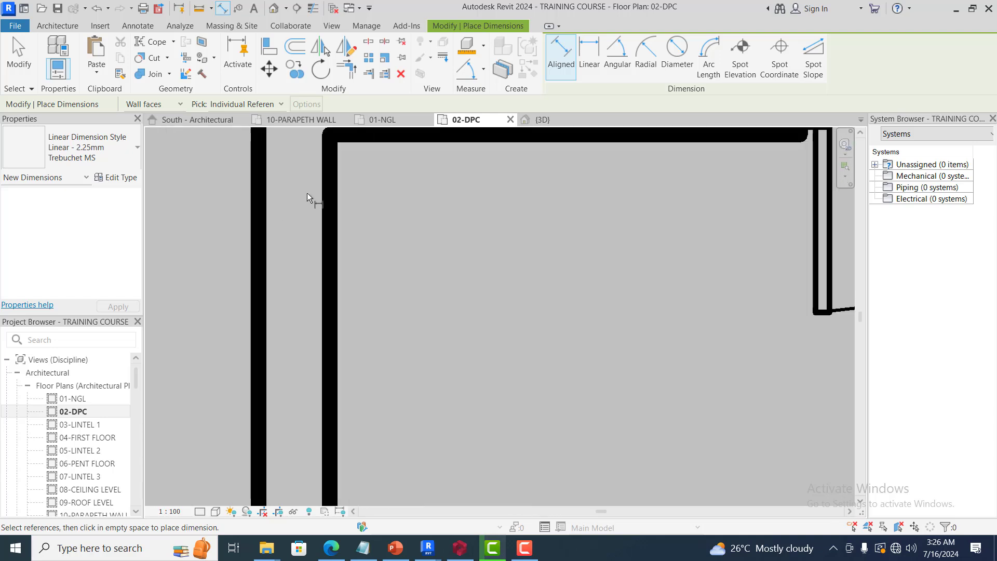
{"action": "scroll", "coordinate": [307, 195], "scroll_direction": "down", "scroll_amount": 4}
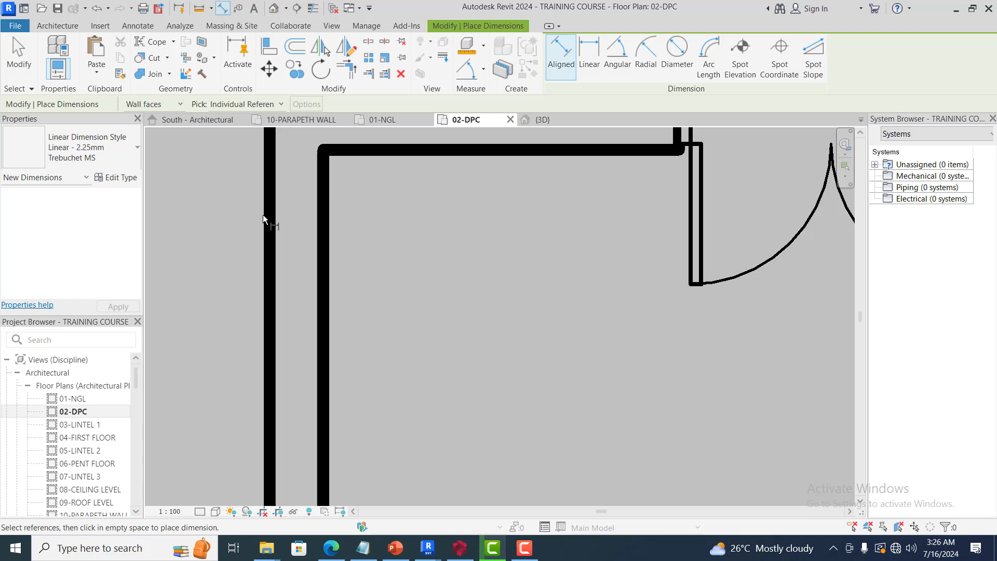
{"action": "left_click", "coordinate": [564, 61]}
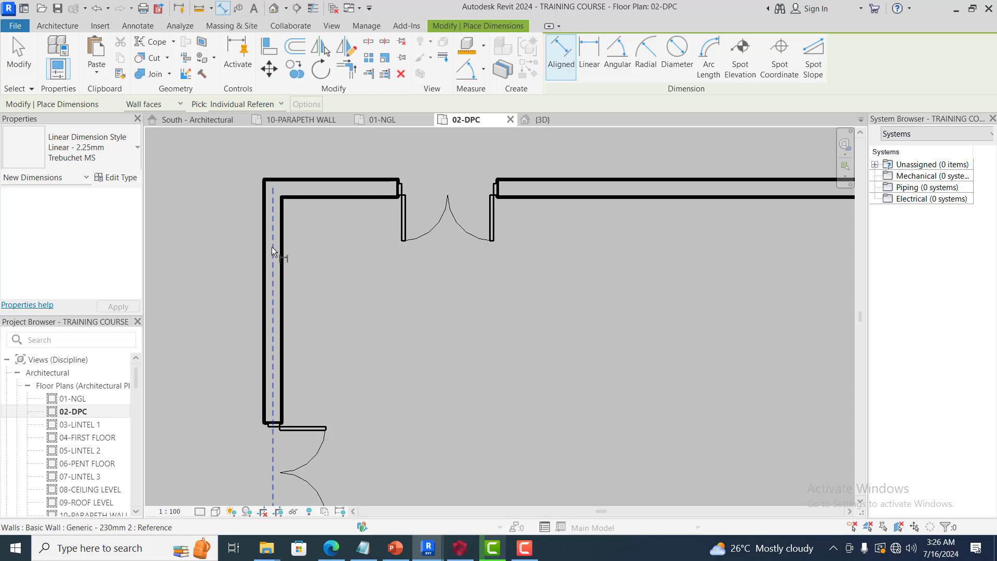
{"action": "scroll", "coordinate": [272, 185], "scroll_direction": "up", "scroll_amount": 3}
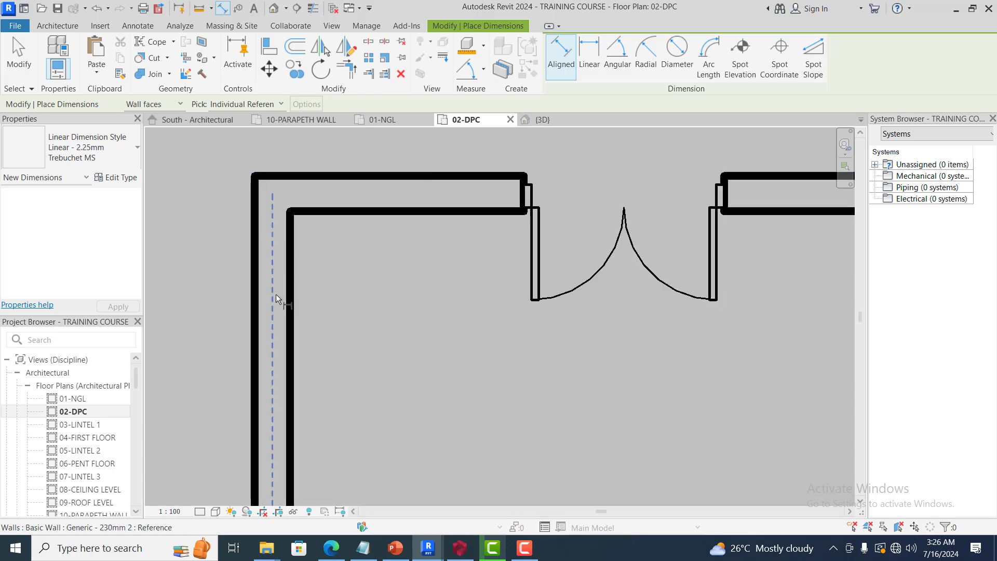
{"action": "left_click", "coordinate": [270, 258]}
- Dimension across to the right wall's centreline and place the dimension line inside the room, just below the upper wall
{"action": "scroll", "coordinate": [204, 247], "scroll_direction": "down", "scroll_amount": 2}
{"action": "scroll", "coordinate": [212, 242], "scroll_direction": "down", "scroll_amount": 4}
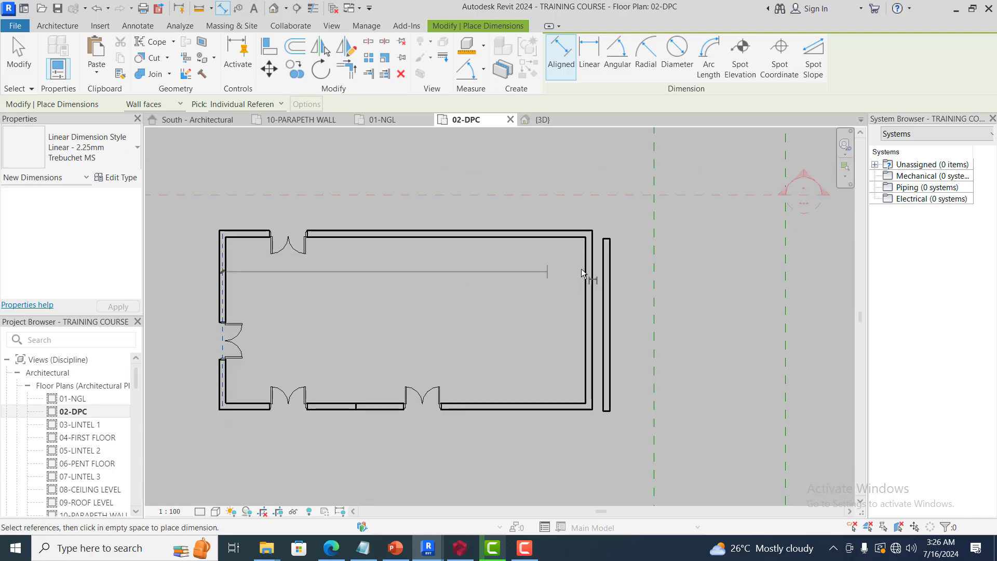
{"action": "scroll", "coordinate": [589, 267], "scroll_direction": "up", "scroll_amount": 4}
{"action": "scroll", "coordinate": [591, 267], "scroll_direction": "up", "scroll_amount": 3}
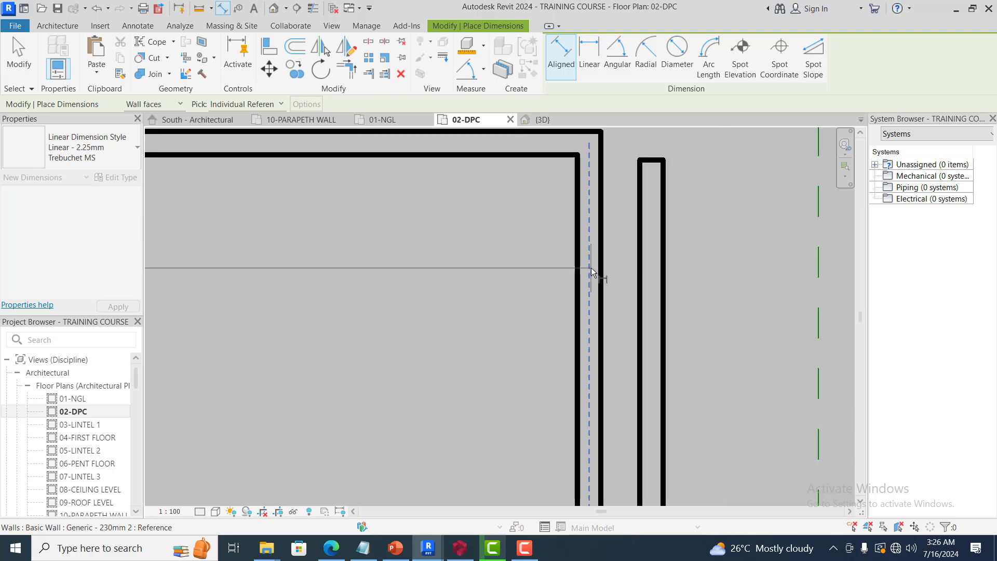
{"action": "scroll", "coordinate": [591, 267], "scroll_direction": "up", "scroll_amount": 1}
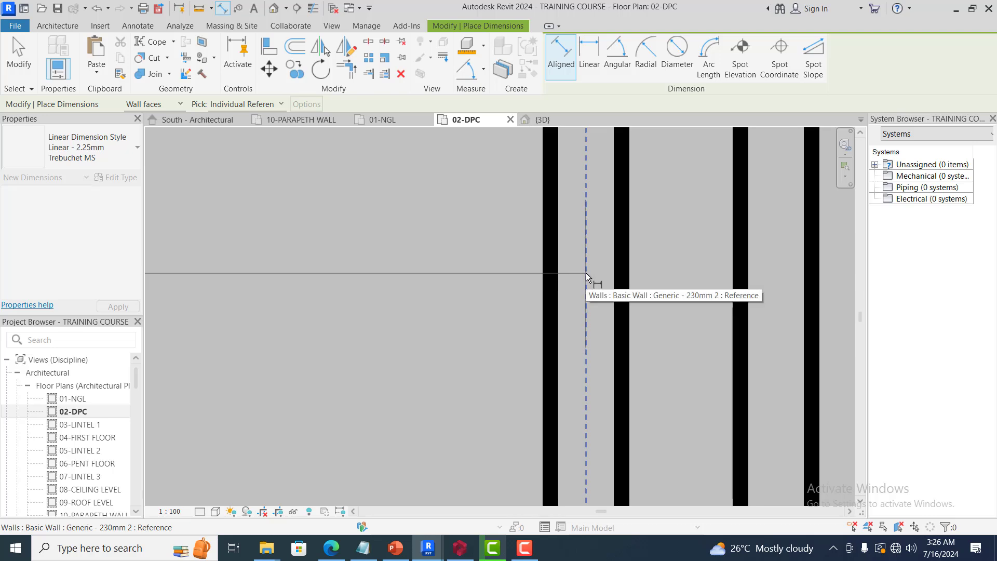
{"action": "left_click", "coordinate": [586, 274]}
{"action": "scroll", "coordinate": [623, 244], "scroll_direction": "down", "scroll_amount": 5}
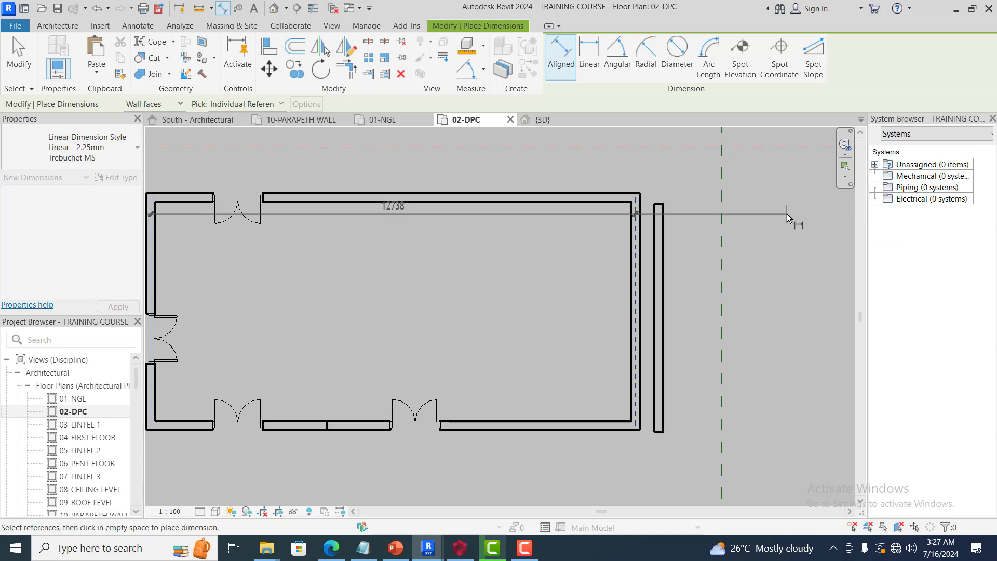
{"action": "left_click", "coordinate": [787, 213]}
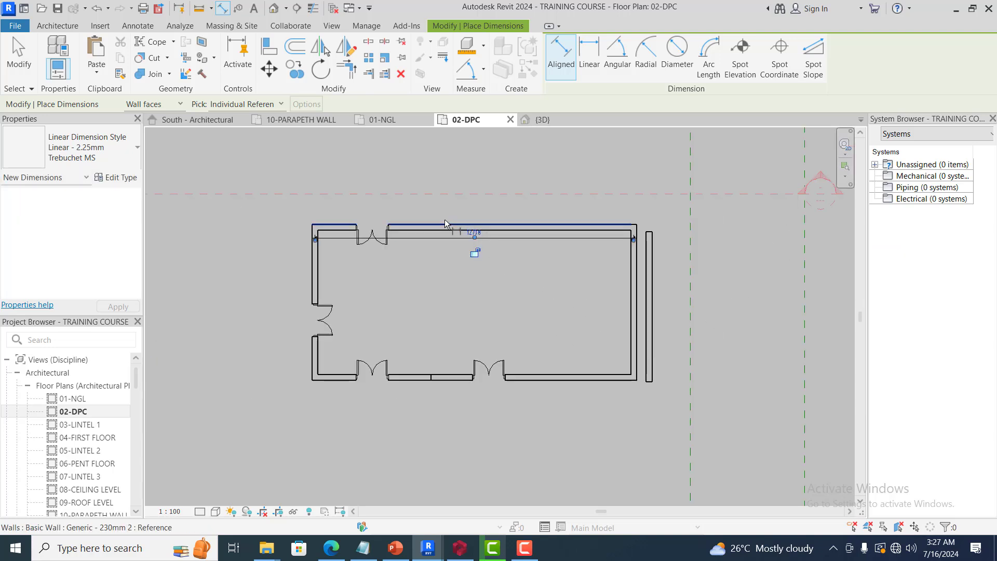
- Dimension the room's overall width between the outer faces of the left and right walls, placing it above the building
{"action": "scroll", "coordinate": [152, 208], "scroll_direction": "up", "scroll_amount": 3}
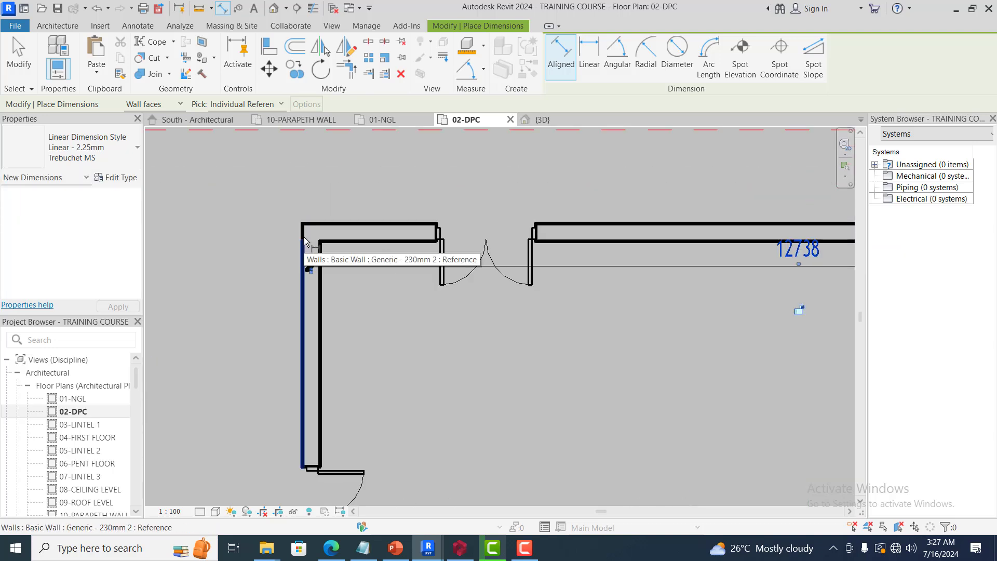
{"action": "left_click", "coordinate": [311, 259]}
{"action": "scroll", "coordinate": [256, 266], "scroll_direction": "down", "scroll_amount": 3}
{"action": "scroll", "coordinate": [251, 267], "scroll_direction": "down", "scroll_amount": 2}
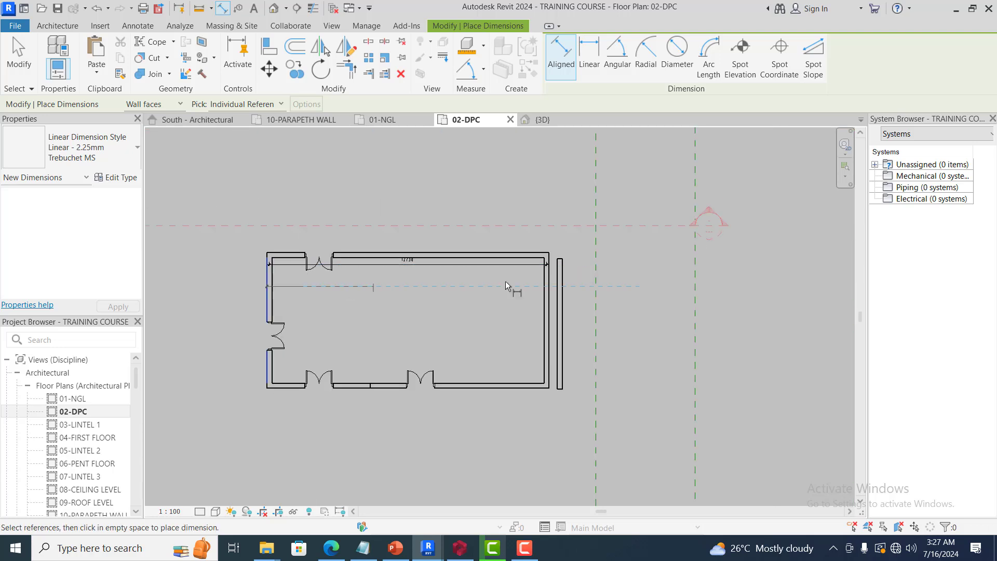
{"action": "scroll", "coordinate": [551, 304], "scroll_direction": "up", "scroll_amount": 5}
{"action": "left_click", "coordinate": [552, 302]}
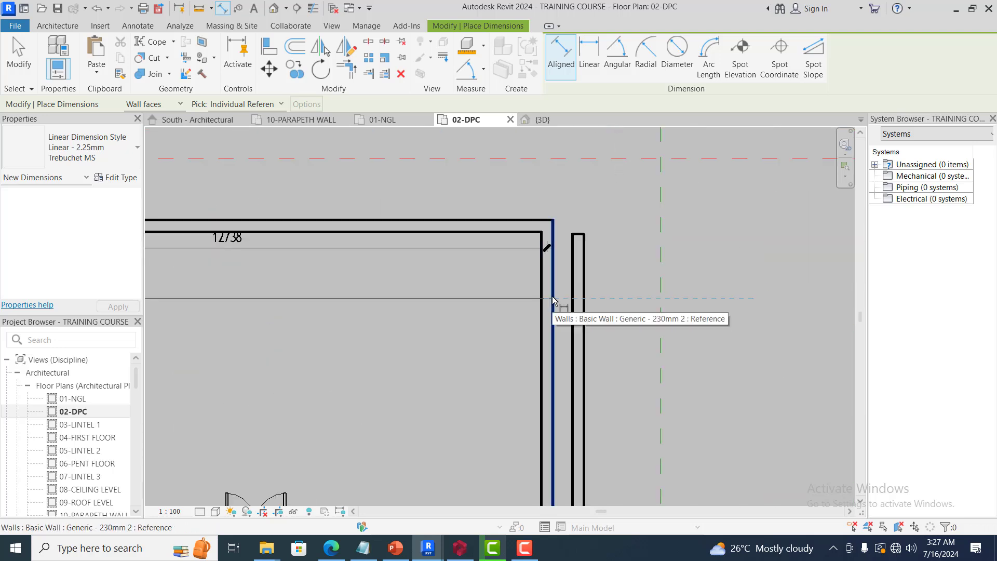
{"action": "scroll", "coordinate": [644, 285], "scroll_direction": "down", "scroll_amount": 4}
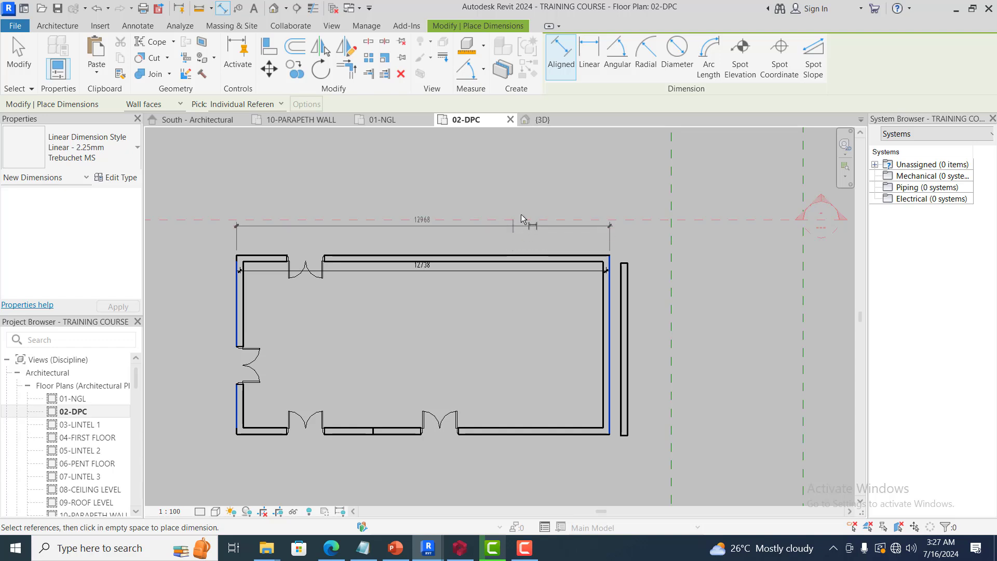
{"action": "left_click", "coordinate": [526, 191]}
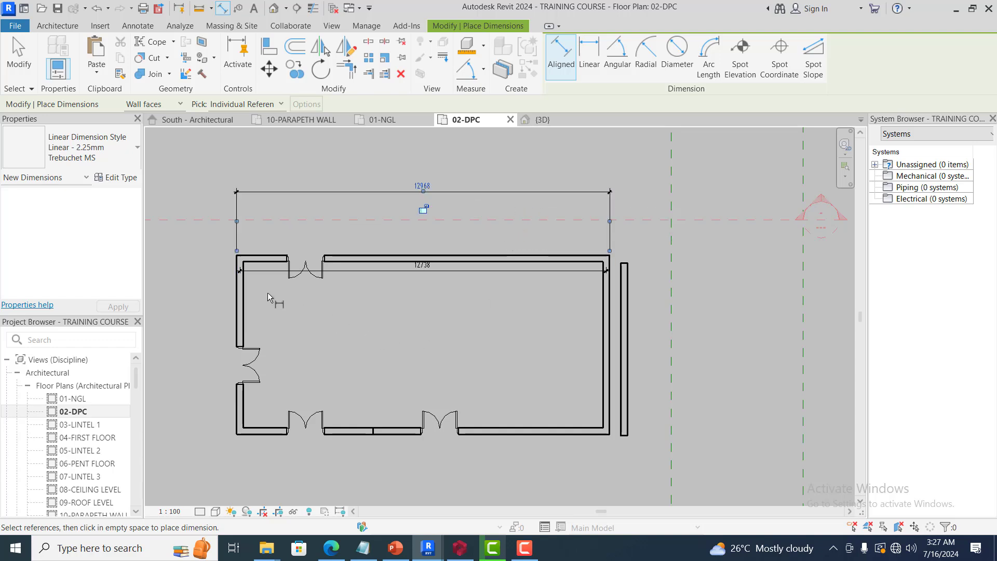
- Dimension the clear width between the inner faces of the left and right walls, placing it across the room's interior
{"action": "scroll", "coordinate": [267, 292], "scroll_direction": "up", "scroll_amount": 1}
{"action": "left_click", "coordinate": [236, 295]}
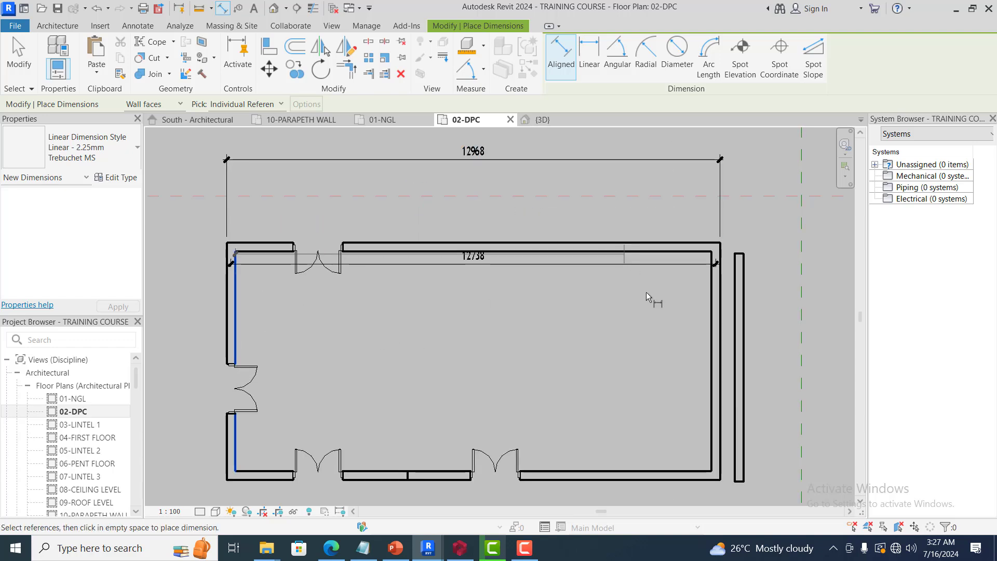
{"action": "left_click", "coordinate": [713, 324]}
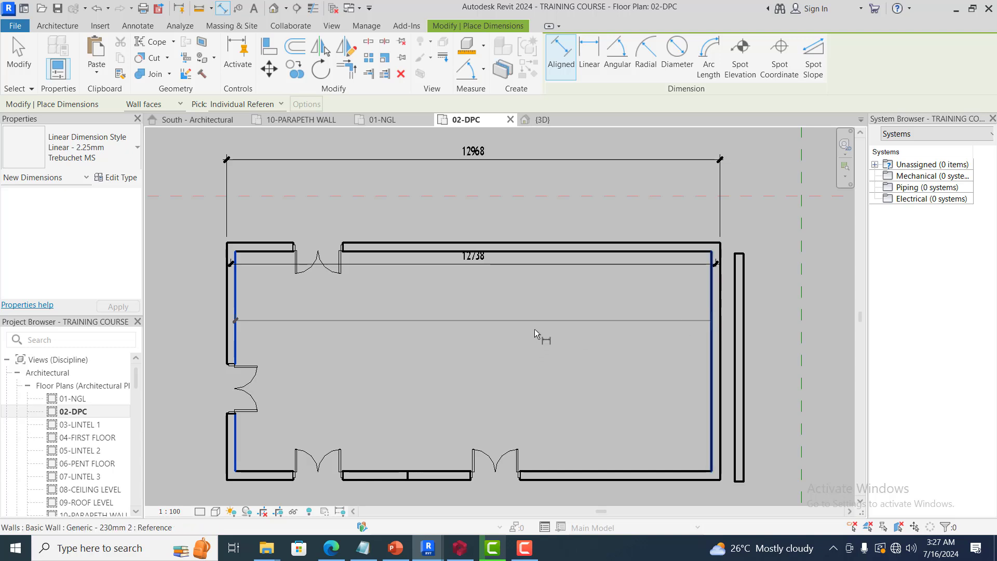
{"action": "left_click", "coordinate": [542, 341]}
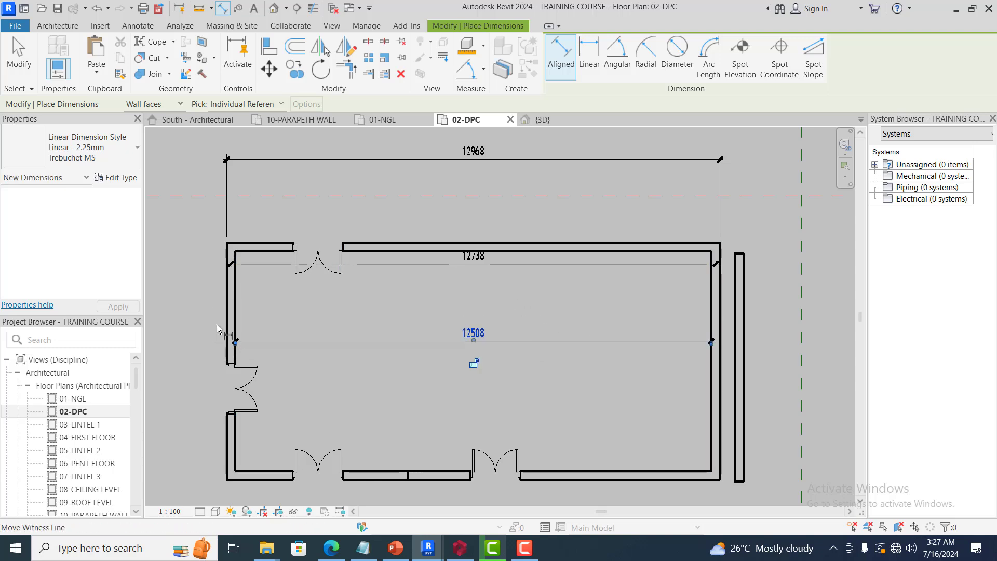
- Add a second centreline-to-centreline dimension between the left and right walls, placed between the two interior dimensions
{"action": "scroll", "coordinate": [234, 320], "scroll_direction": "up", "scroll_amount": 2}
{"action": "scroll", "coordinate": [237, 288], "scroll_direction": "up", "scroll_amount": 3}
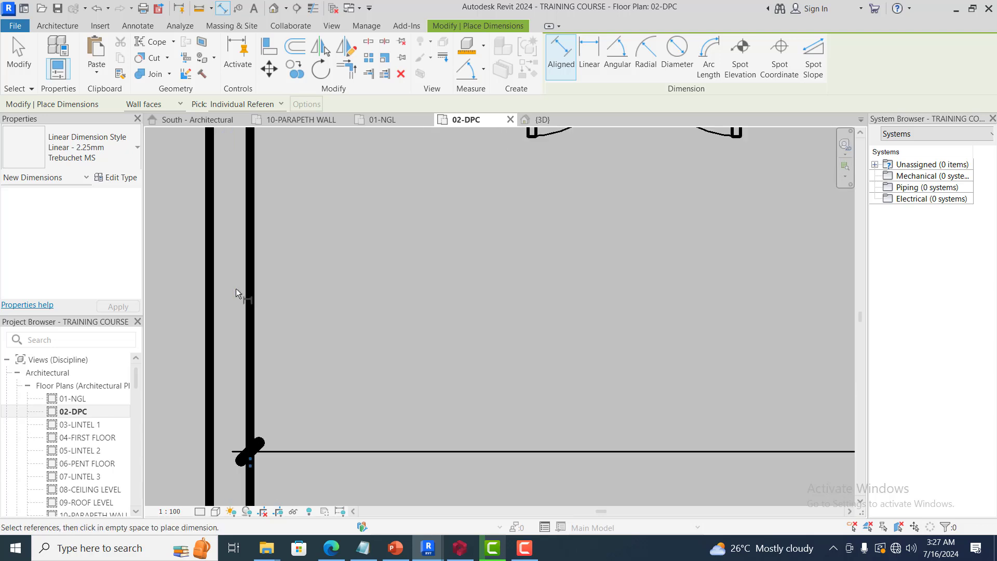
{"action": "scroll", "coordinate": [233, 266], "scroll_direction": "up", "scroll_amount": 1}
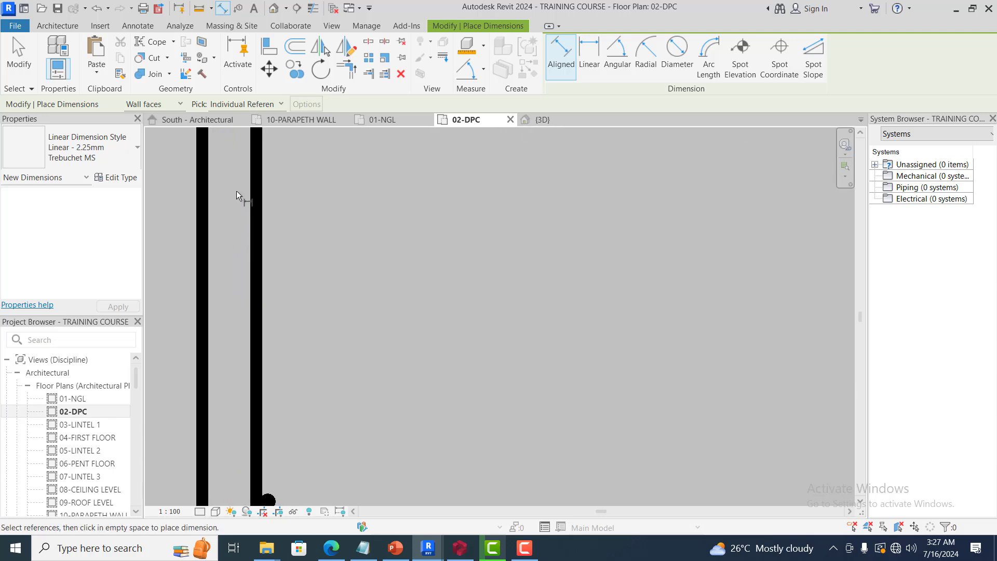
{"action": "left_click", "coordinate": [232, 266]}
{"action": "scroll", "coordinate": [238, 265], "scroll_direction": "down", "scroll_amount": 4}
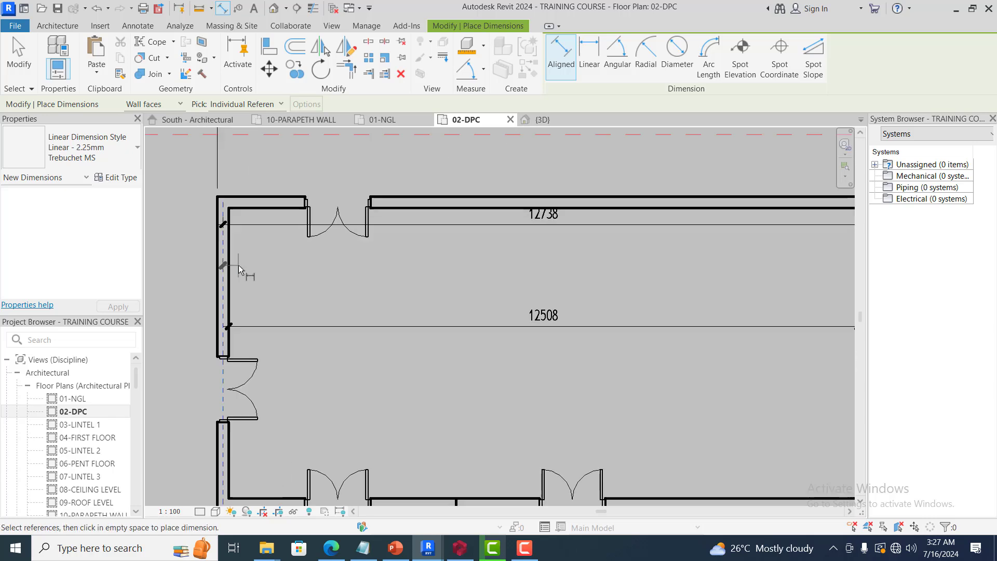
{"action": "scroll", "coordinate": [608, 289], "scroll_direction": "up", "scroll_amount": 5}
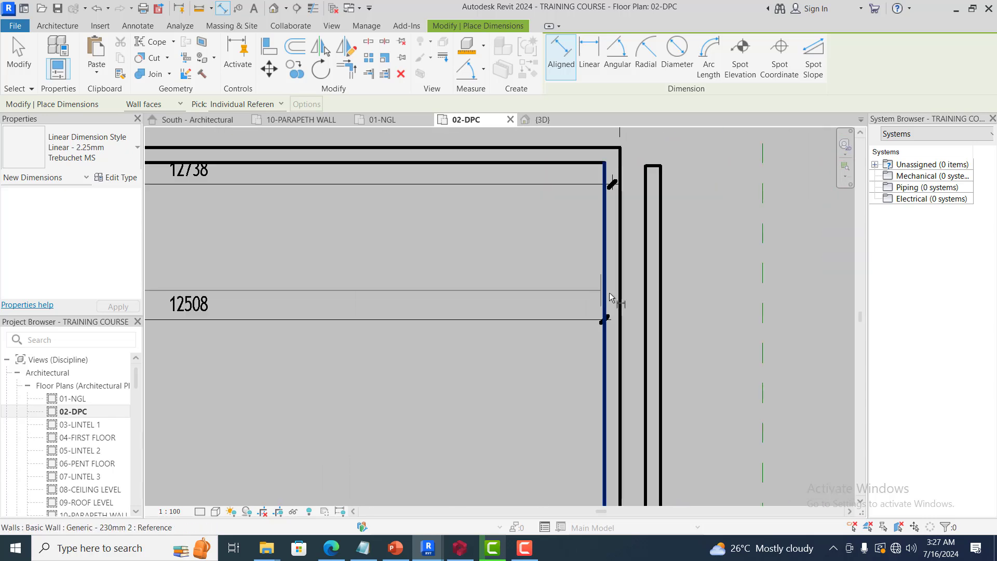
{"action": "scroll", "coordinate": [612, 289], "scroll_direction": "up", "scroll_amount": 3}
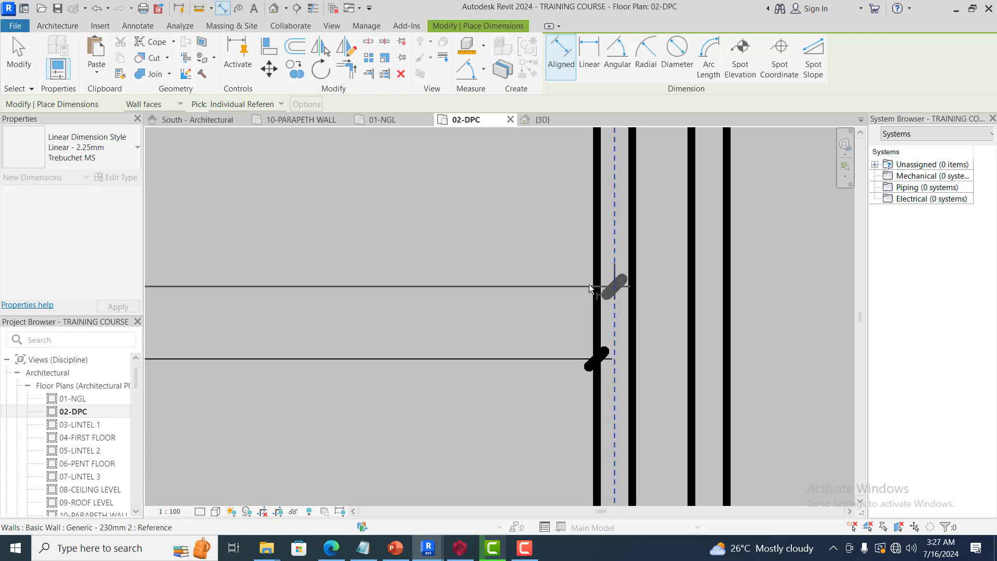
{"action": "left_click", "coordinate": [607, 258]}
{"action": "scroll", "coordinate": [557, 257], "scroll_direction": "down", "scroll_amount": 2}
{"action": "left_click", "coordinate": [542, 246]}
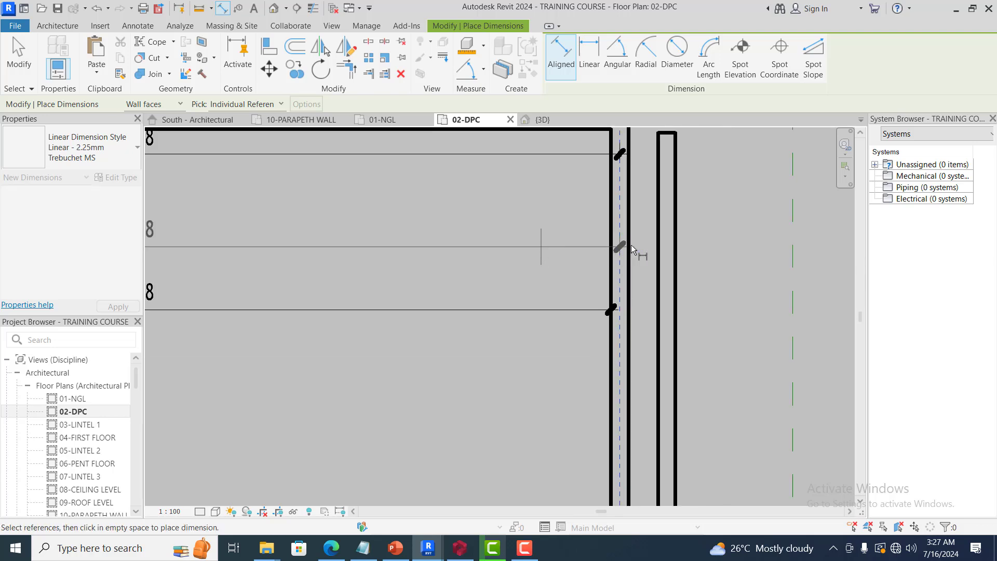
{"action": "scroll", "coordinate": [696, 247], "scroll_direction": "down", "scroll_amount": 4}
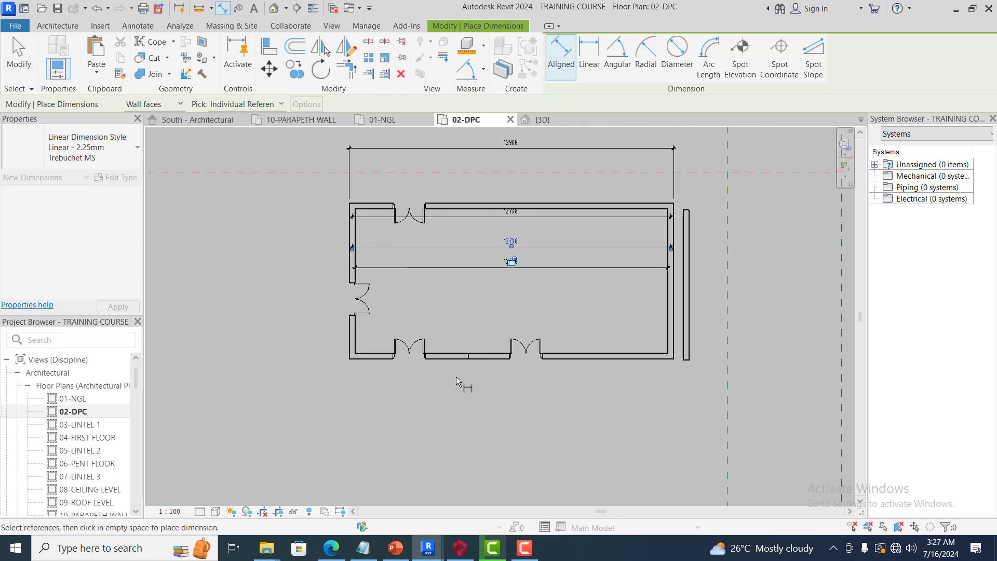
- Start a chained aligned dimension along the lower wall from the left wall's centreline to both sides of the first double door
{"action": "scroll", "coordinate": [464, 385], "scroll_direction": "up", "scroll_amount": 3}
{"action": "scroll", "coordinate": [228, 323], "scroll_direction": "up", "scroll_amount": 2}
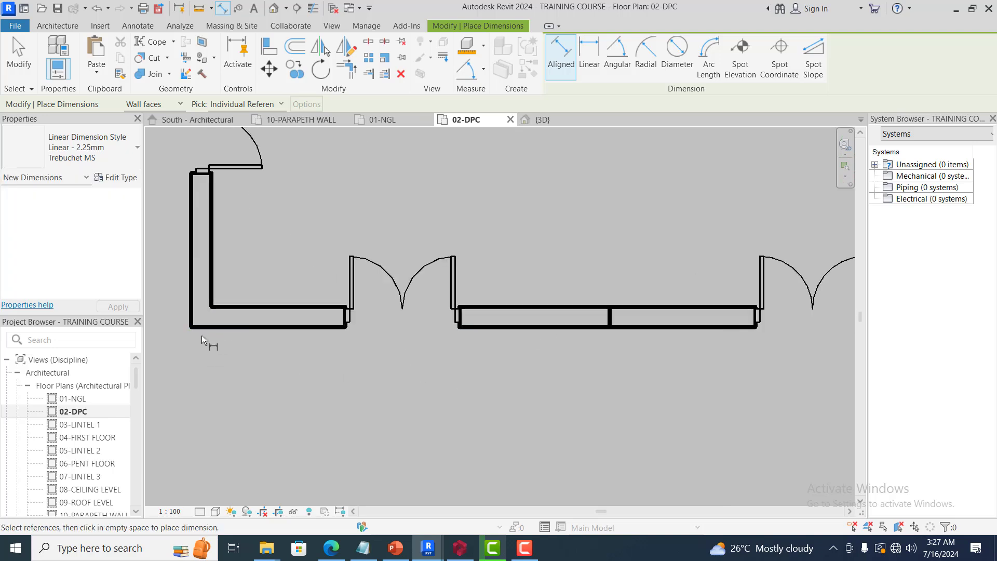
{"action": "left_click", "coordinate": [203, 301]}
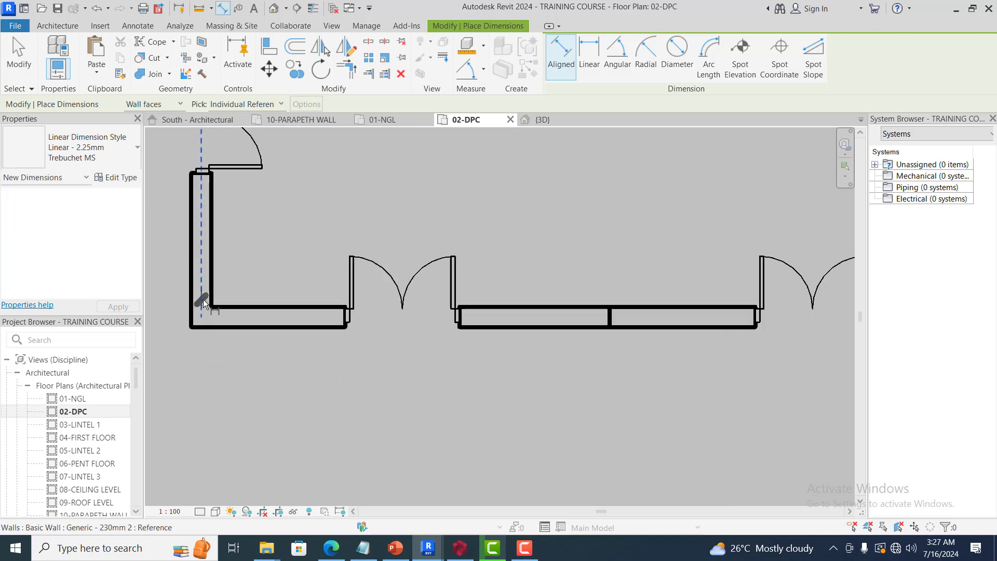
{"action": "scroll", "coordinate": [342, 321], "scroll_direction": "up", "scroll_amount": 3}
{"action": "left_click", "coordinate": [343, 322]}
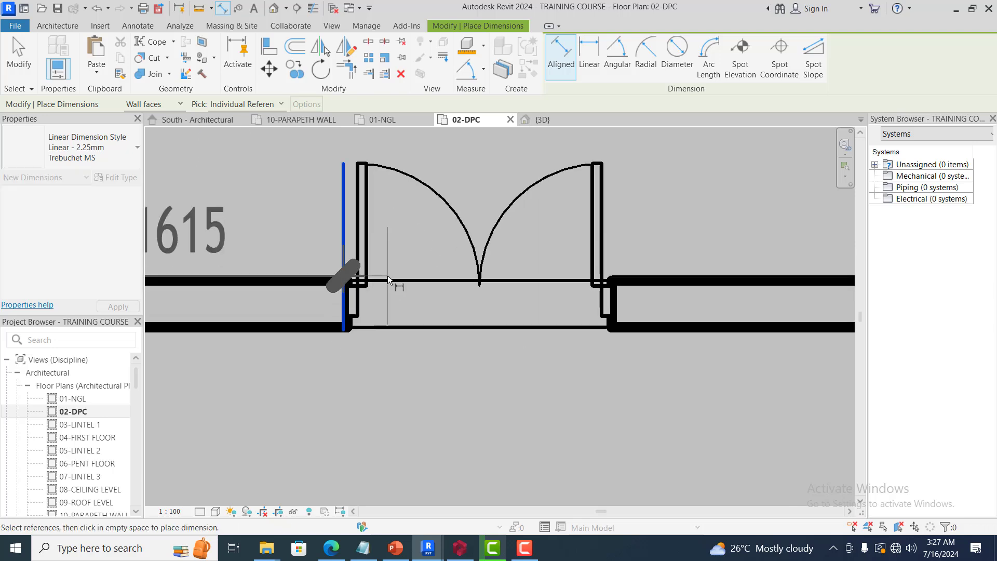
{"action": "scroll", "coordinate": [387, 276], "scroll_direction": "down", "scroll_amount": 3}
{"action": "scroll", "coordinate": [499, 302], "scroll_direction": "up", "scroll_amount": 4}
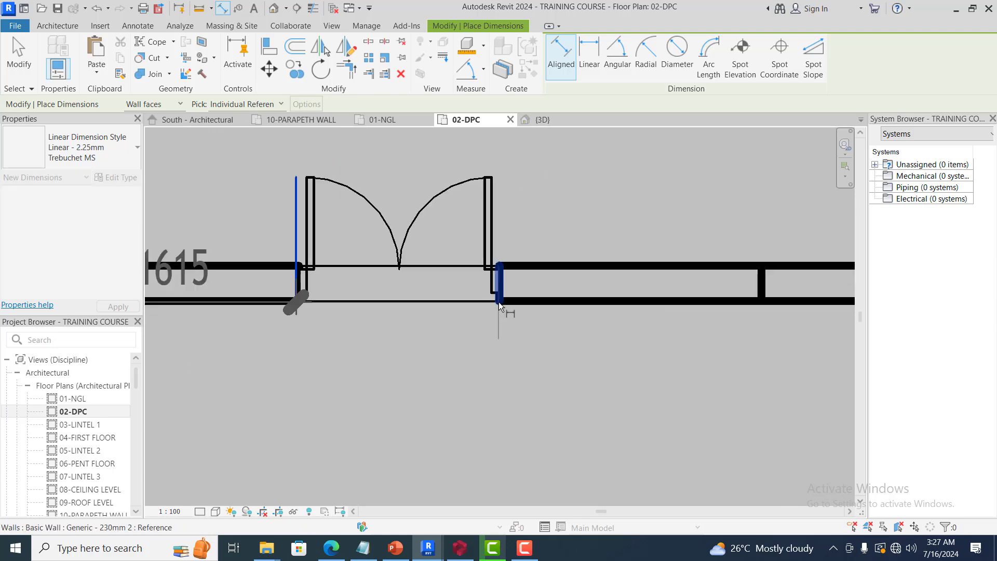
{"action": "left_click", "coordinate": [500, 301]}
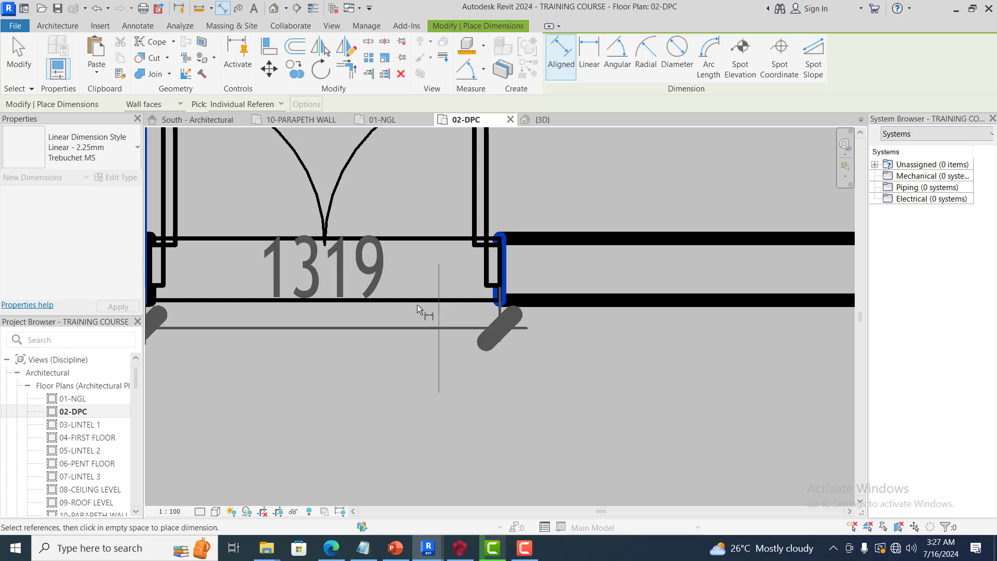
- Extend the chained dimension along the lower wall to both sides of the second double door
{"action": "scroll", "coordinate": [417, 304], "scroll_direction": "down", "scroll_amount": 5}
{"action": "scroll", "coordinate": [487, 329], "scroll_direction": "down", "scroll_amount": 2}
{"action": "scroll", "coordinate": [527, 310], "scroll_direction": "up", "scroll_amount": 2}
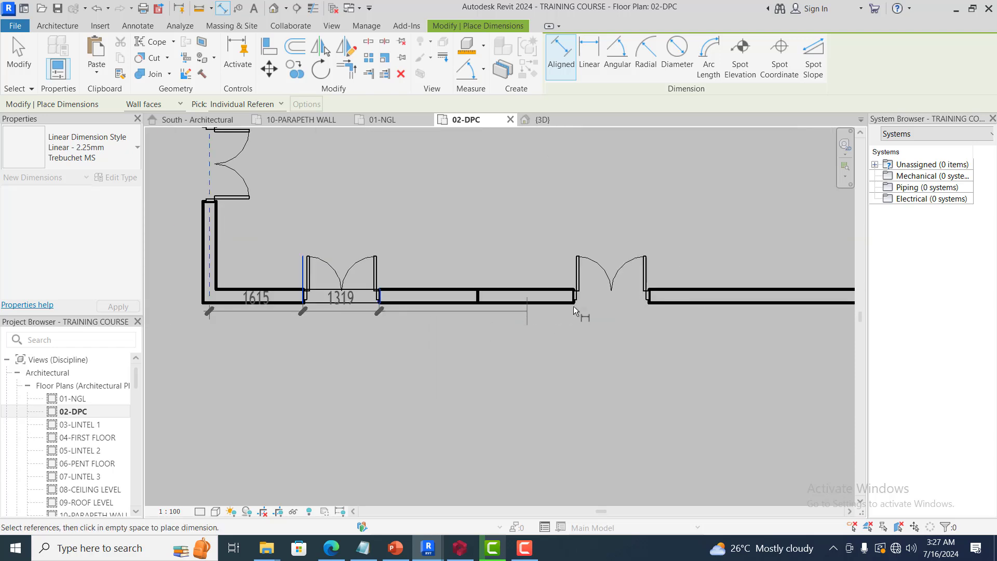
{"action": "scroll", "coordinate": [573, 307], "scroll_direction": "up", "scroll_amount": 5}
{"action": "left_click", "coordinate": [602, 280]}
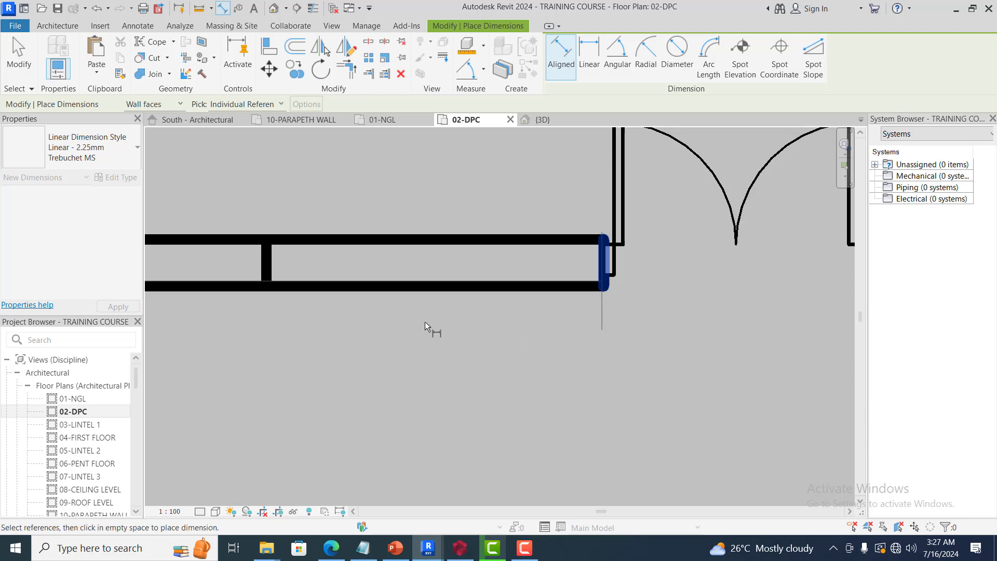
{"action": "scroll", "coordinate": [410, 319], "scroll_direction": "down", "scroll_amount": 5}
{"action": "scroll", "coordinate": [537, 304], "scroll_direction": "up", "scroll_amount": 4}
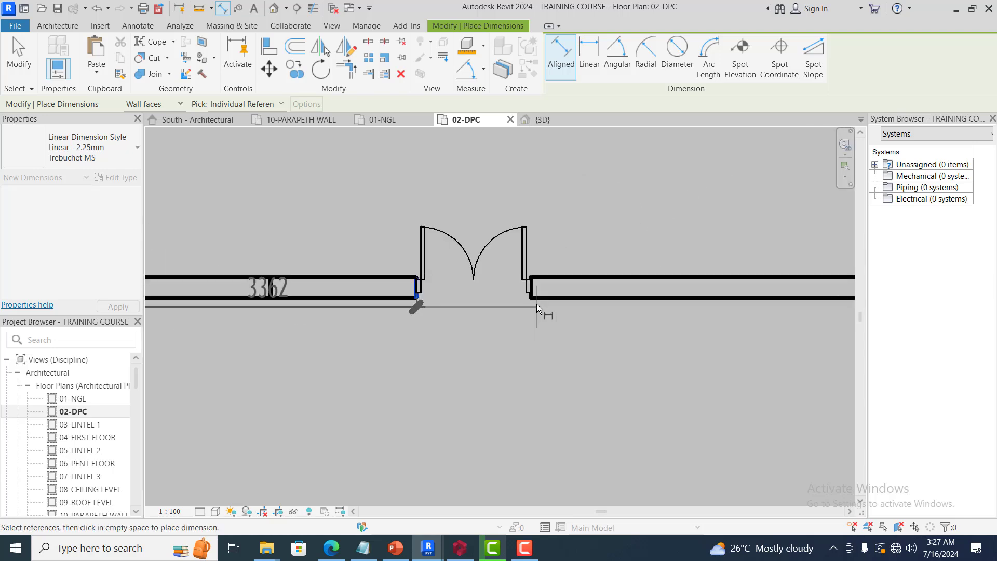
{"action": "left_click", "coordinate": [528, 297]}
- Finish the chained dimension at the right wall's outer face and place it below the building
{"action": "scroll", "coordinate": [415, 304], "scroll_direction": "down", "scroll_amount": 4}
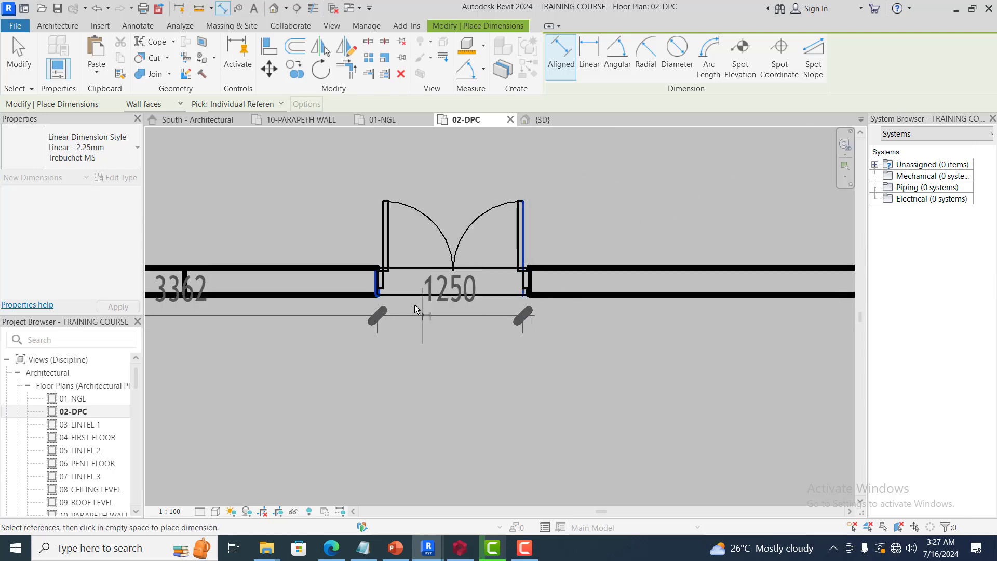
{"action": "scroll", "coordinate": [620, 304], "scroll_direction": "up", "scroll_amount": 2}
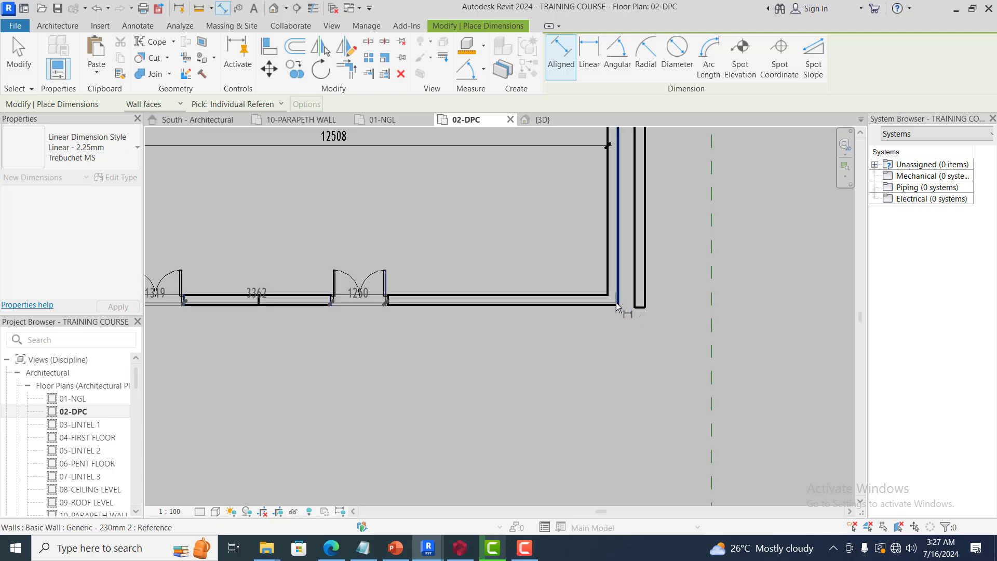
{"action": "scroll", "coordinate": [599, 353], "scroll_direction": "down", "scroll_amount": 2}
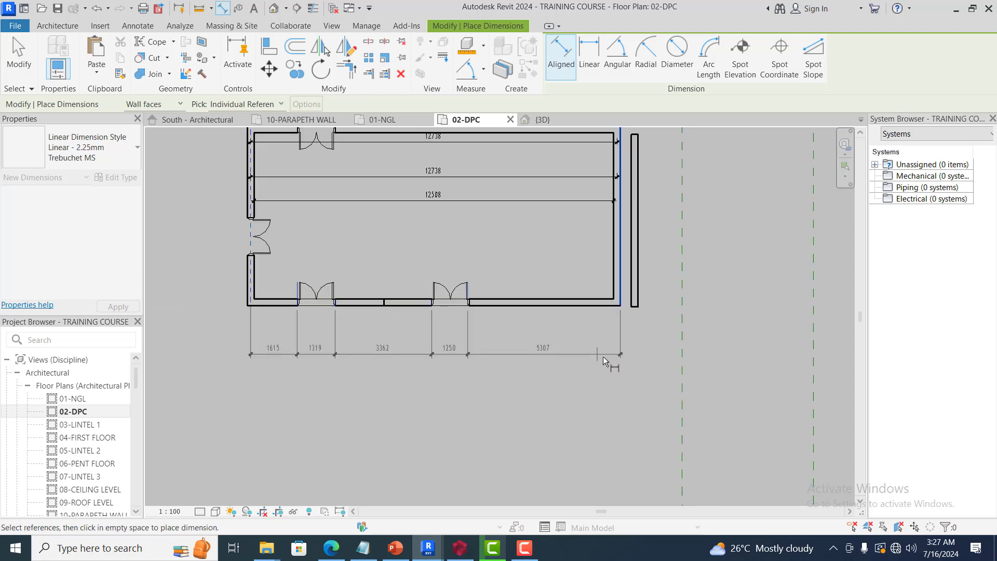
{"action": "left_click", "coordinate": [604, 360]}
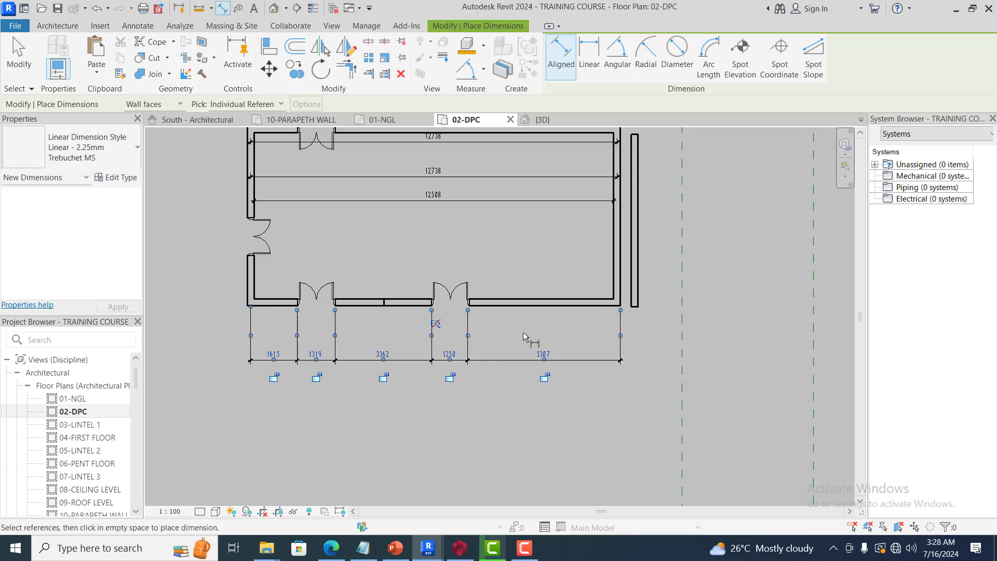
{"action": "key", "text": "Escape"}
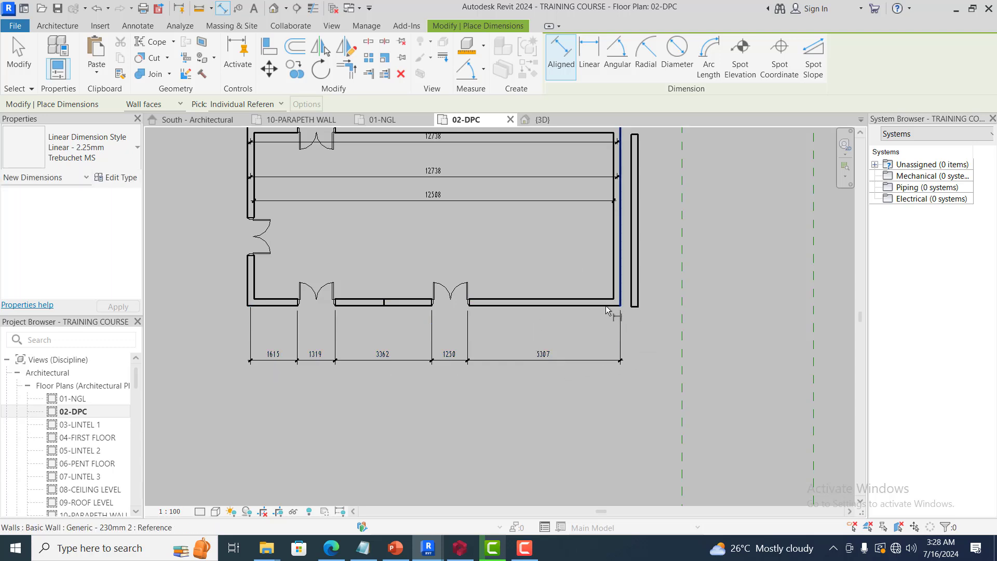
{"action": "scroll", "coordinate": [623, 312], "scroll_direction": "down", "scroll_amount": 2}
{"action": "scroll", "coordinate": [644, 269], "scroll_direction": "up", "scroll_amount": 2}
{"action": "scroll", "coordinate": [616, 378], "scroll_direction": "up", "scroll_amount": 2}
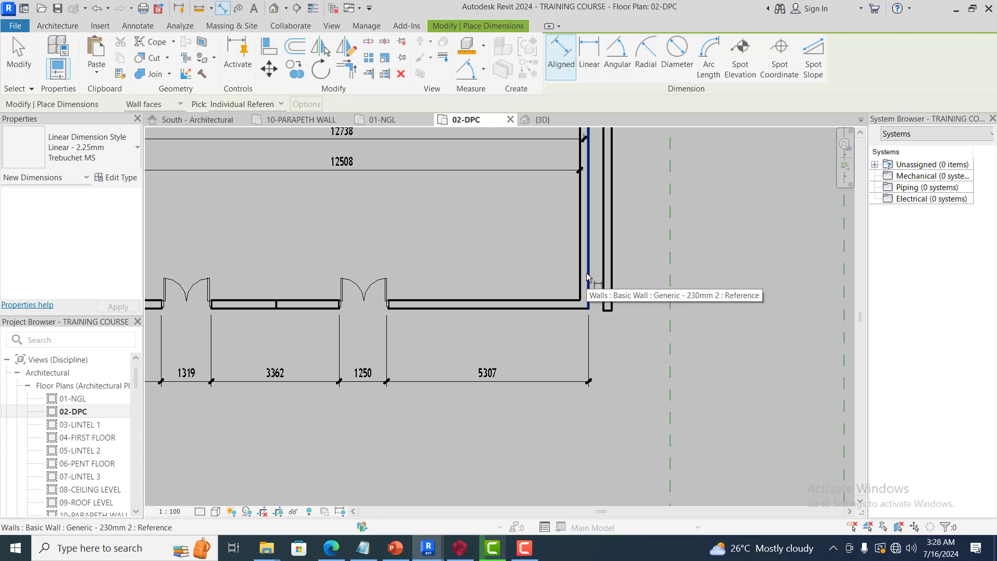
{"action": "key", "text": "Escape"}
{"action": "key", "text": "Escape"}
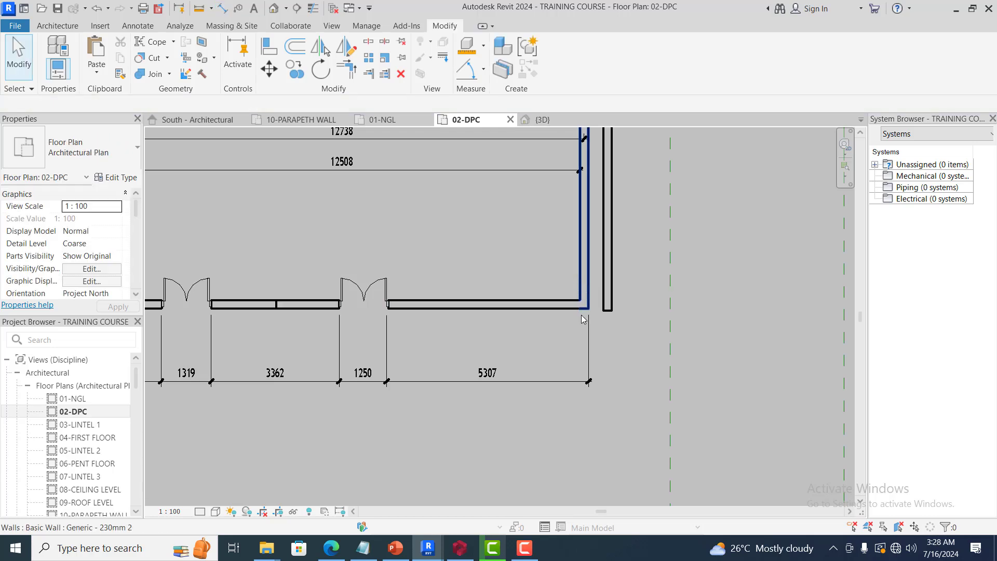
- Select the right wall and set the clear width between the side walls' inner faces to 10000
{"action": "left_click", "coordinate": [583, 304]}
{"action": "scroll", "coordinate": [585, 340], "scroll_direction": "down", "scroll_amount": 2}
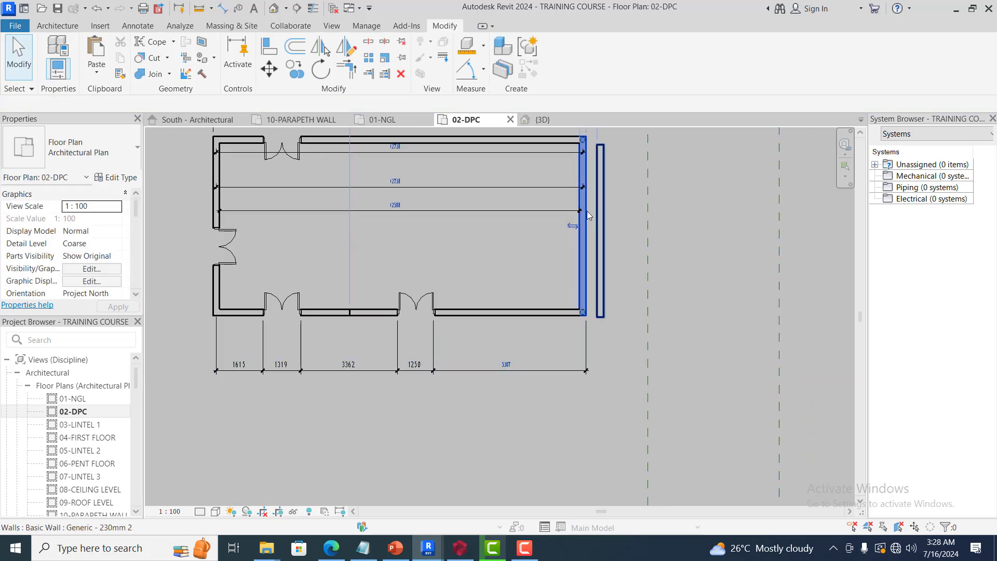
{"action": "scroll", "coordinate": [586, 184], "scroll_direction": "up", "scroll_amount": 1}
{"action": "left_click", "coordinate": [586, 242]}
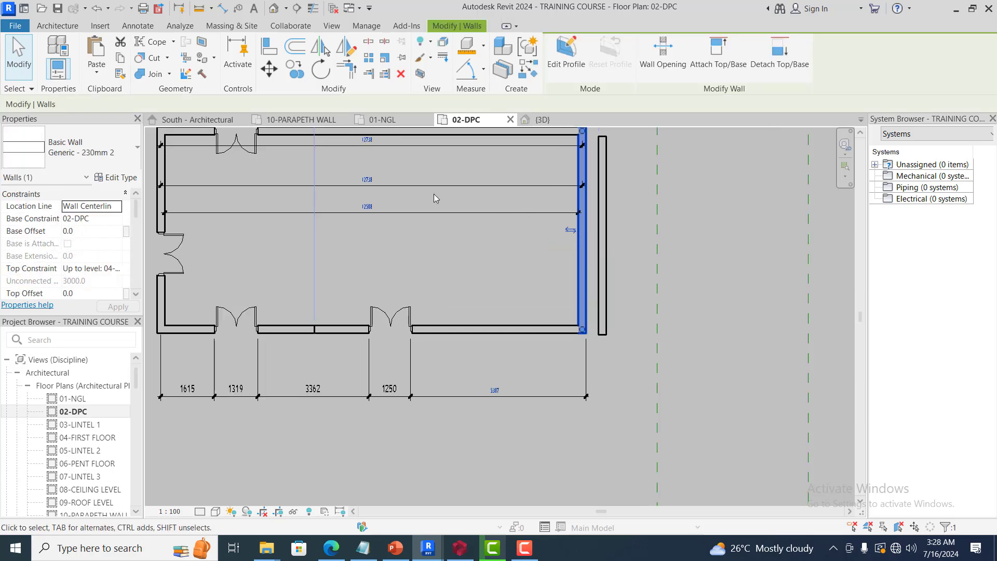
{"action": "middle_click_drag", "start_coordinate": [401, 220], "coordinate": [480, 260]}
{"action": "scroll", "coordinate": [476, 254], "scroll_direction": "up", "scroll_amount": 2}
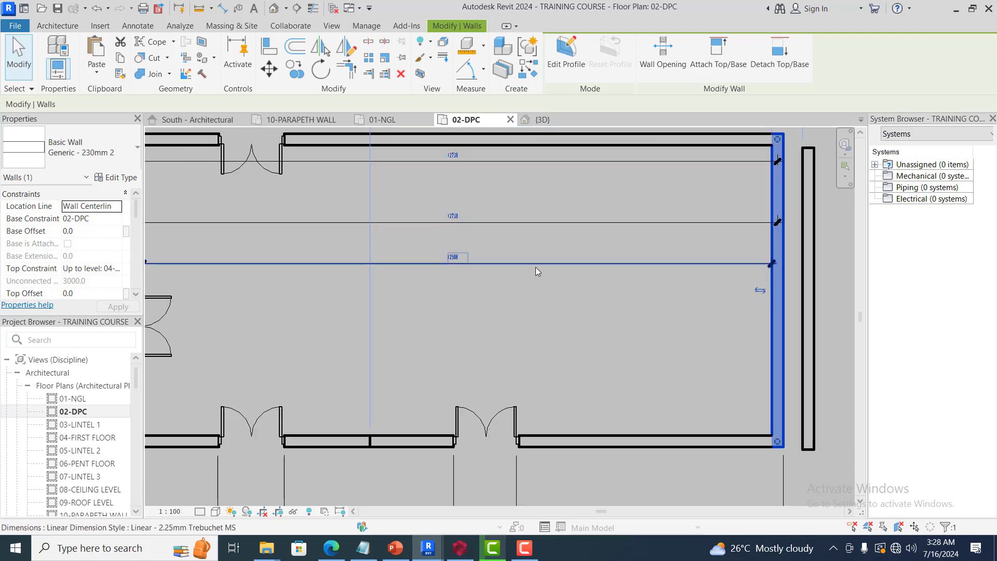
{"action": "scroll", "coordinate": [453, 262], "scroll_direction": "up", "scroll_amount": 1}
{"action": "left_click", "coordinate": [456, 258]}
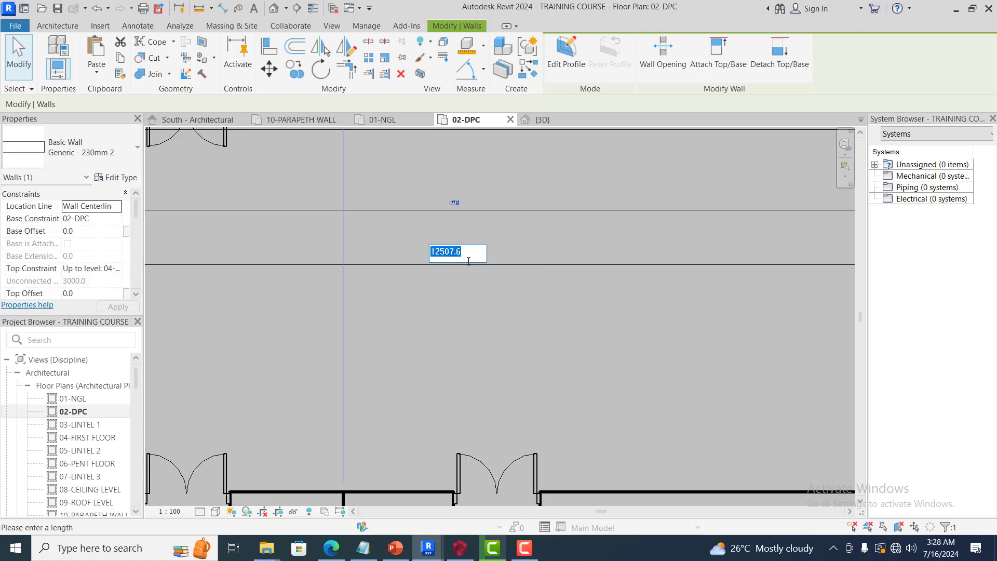
{"action": "type", "text": "10000"}
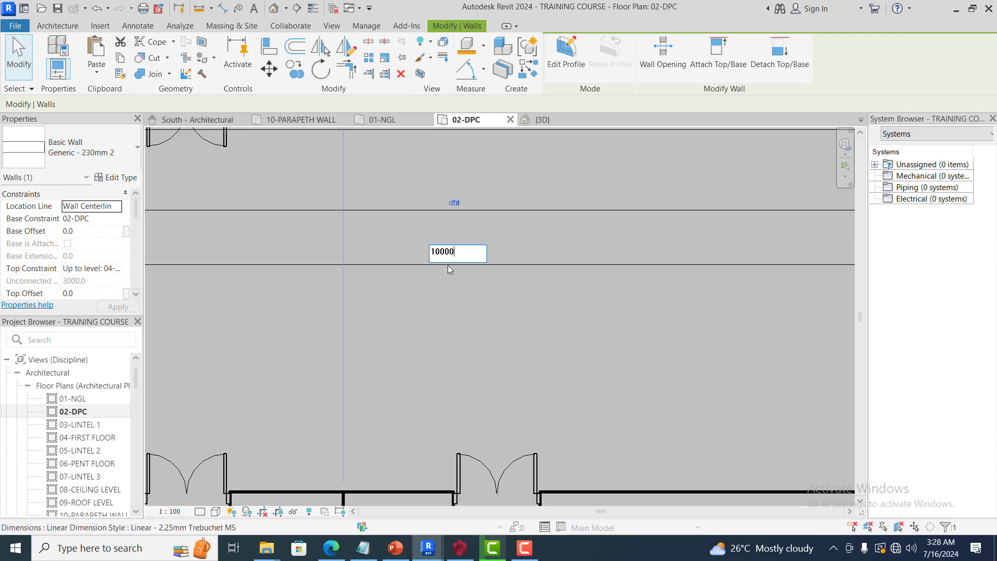
{"action": "key", "text": "Return"}
{"action": "scroll", "coordinate": [447, 267], "scroll_direction": "down", "scroll_amount": 2}
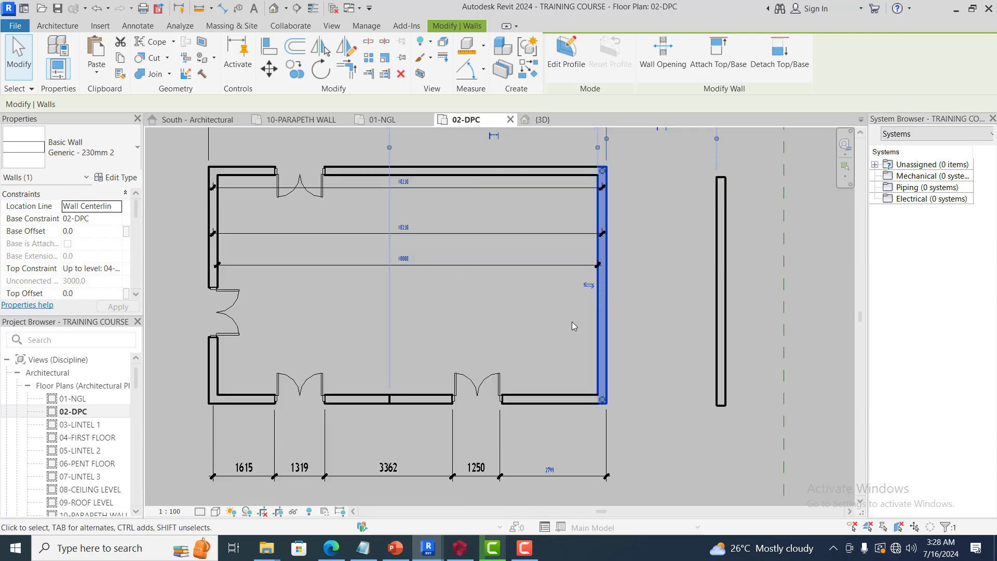
- Set the room's clear interior width to 9000 by moving the right wall, and deselect the wall
{"action": "scroll", "coordinate": [571, 322], "scroll_direction": "up", "scroll_amount": 1}
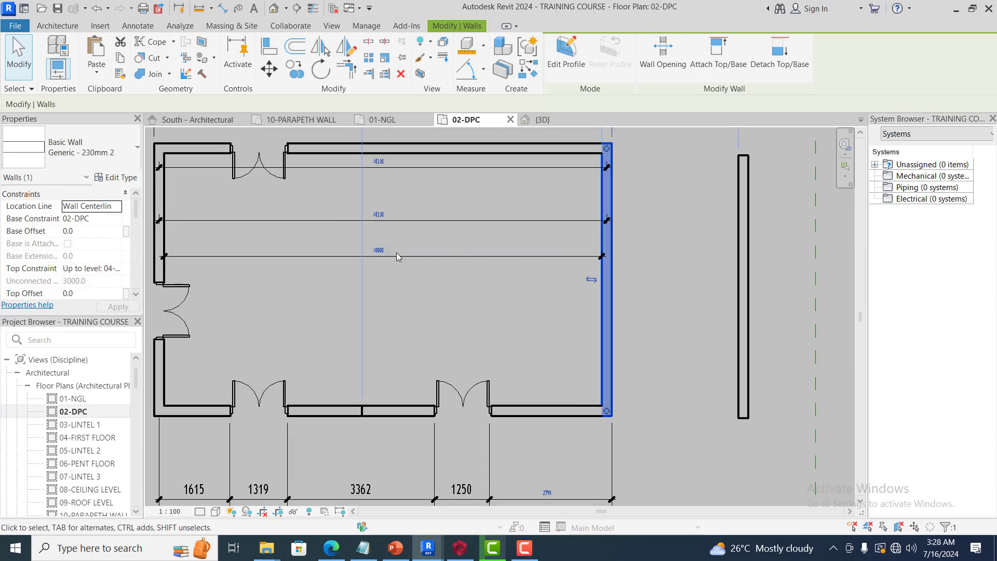
{"action": "left_click", "coordinate": [381, 251]}
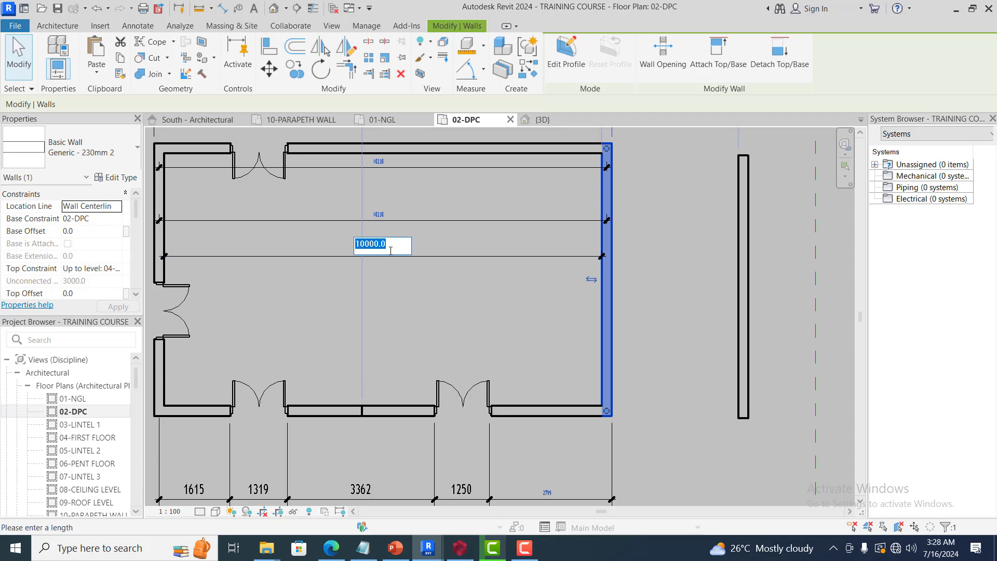
{"action": "type", "text": "9000"}
{"action": "key", "text": "Return"}
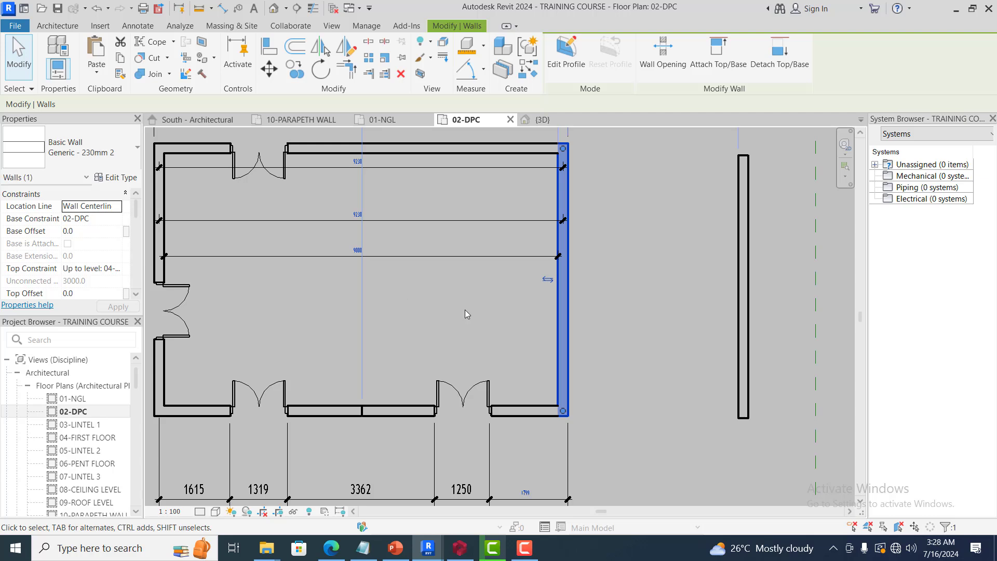
{"action": "left_click", "coordinate": [590, 299]}
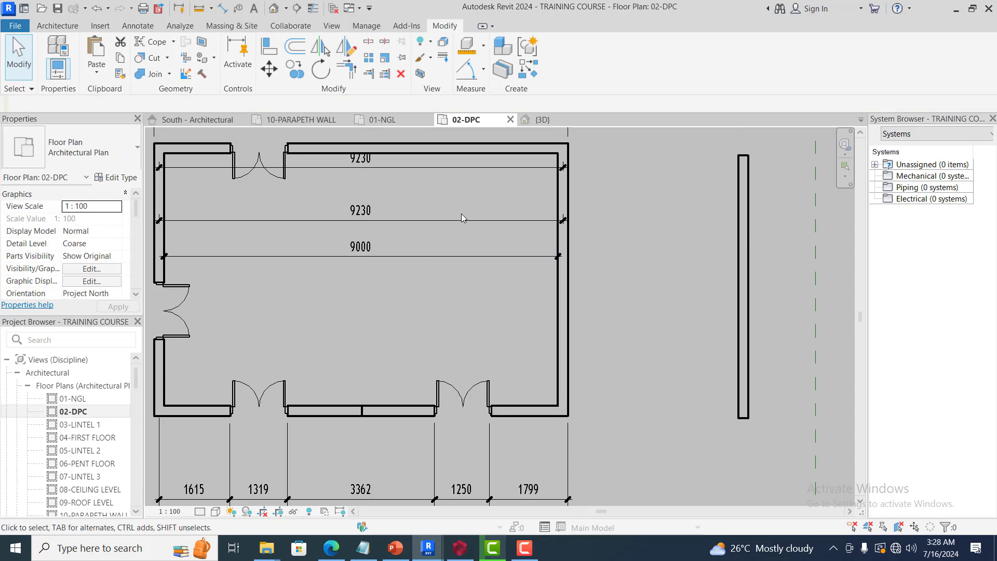
{"action": "scroll", "coordinate": [505, 224], "scroll_direction": "down", "scroll_amount": 1}
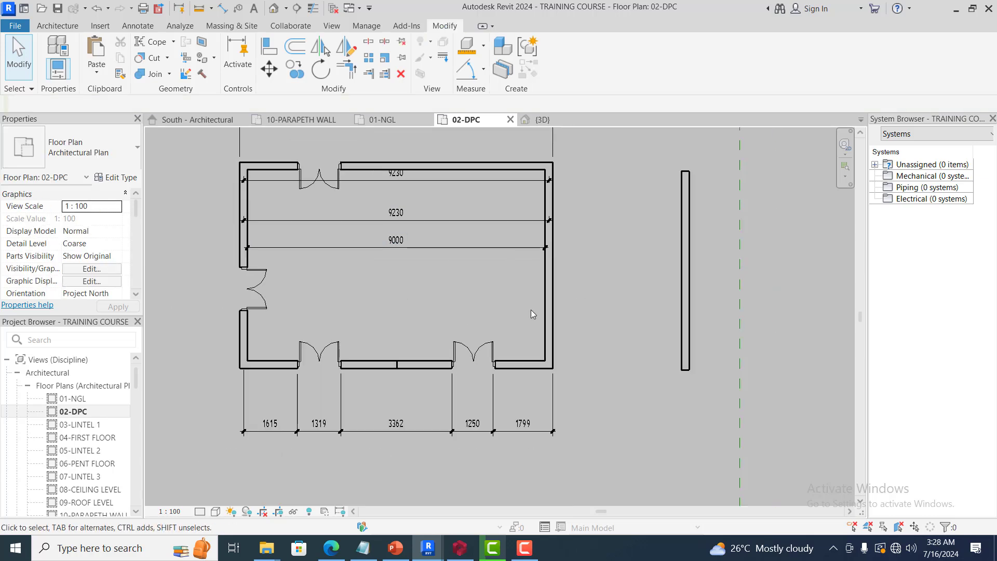
{"action": "scroll", "coordinate": [553, 308], "scroll_direction": "down", "scroll_amount": 2}
{"action": "scroll", "coordinate": [506, 304], "scroll_direction": "up", "scroll_amount": 2}
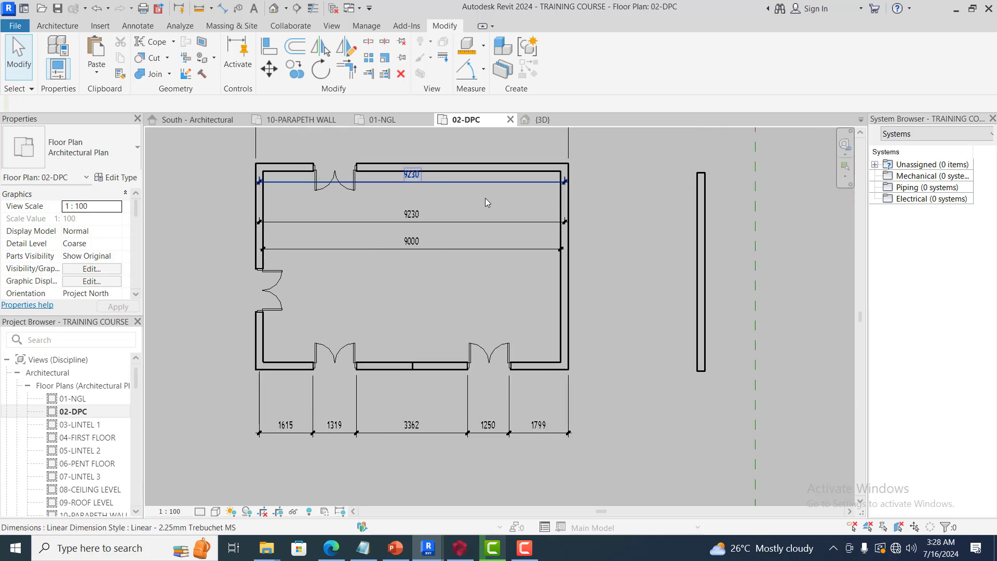
- Add an angular dimension between the inner faces of the lower and right walls at the room's lower right corner
{"action": "left_click", "coordinate": [483, 73]}
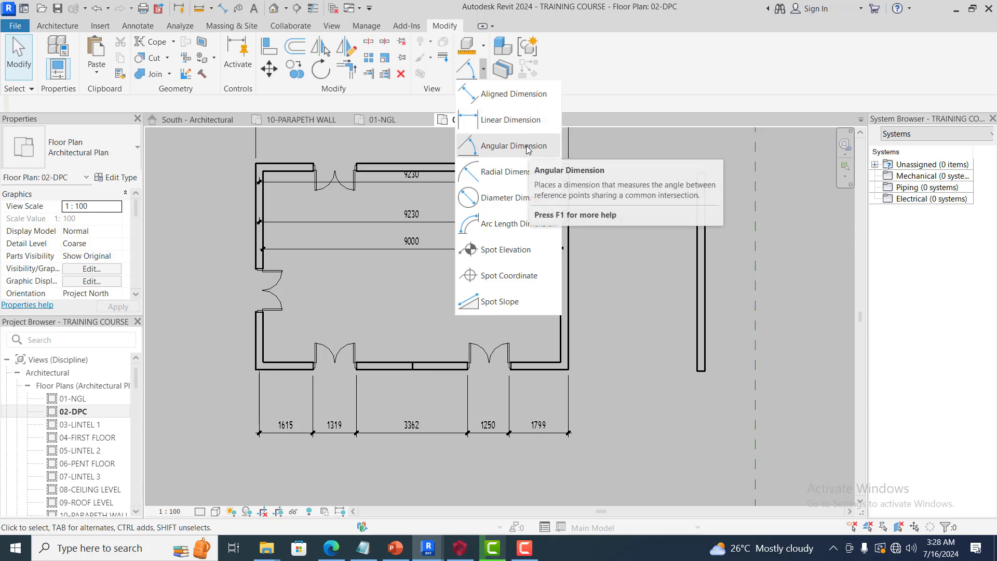
{"action": "left_click", "coordinate": [546, 413]}
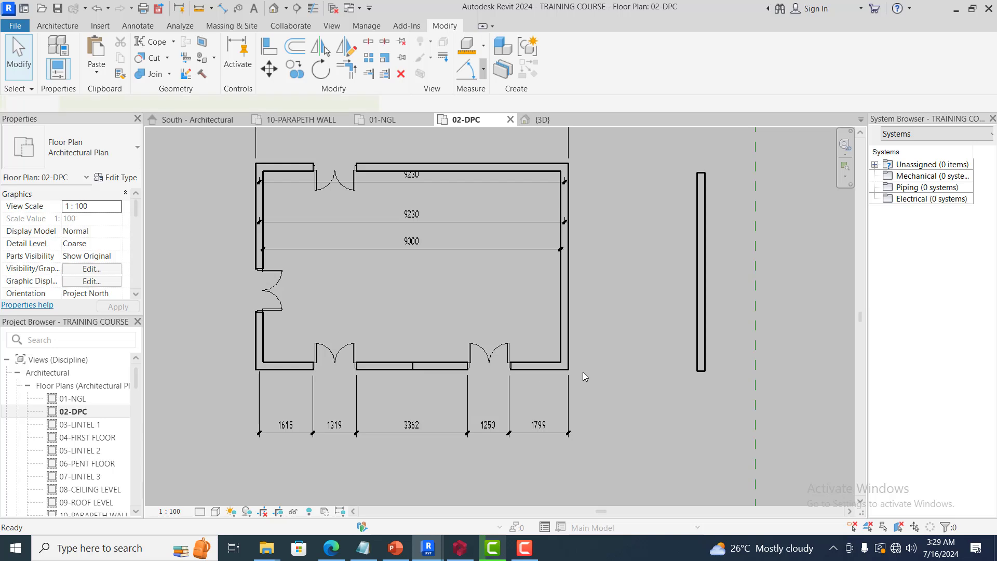
{"action": "scroll", "coordinate": [579, 350], "scroll_direction": "up", "scroll_amount": 3}
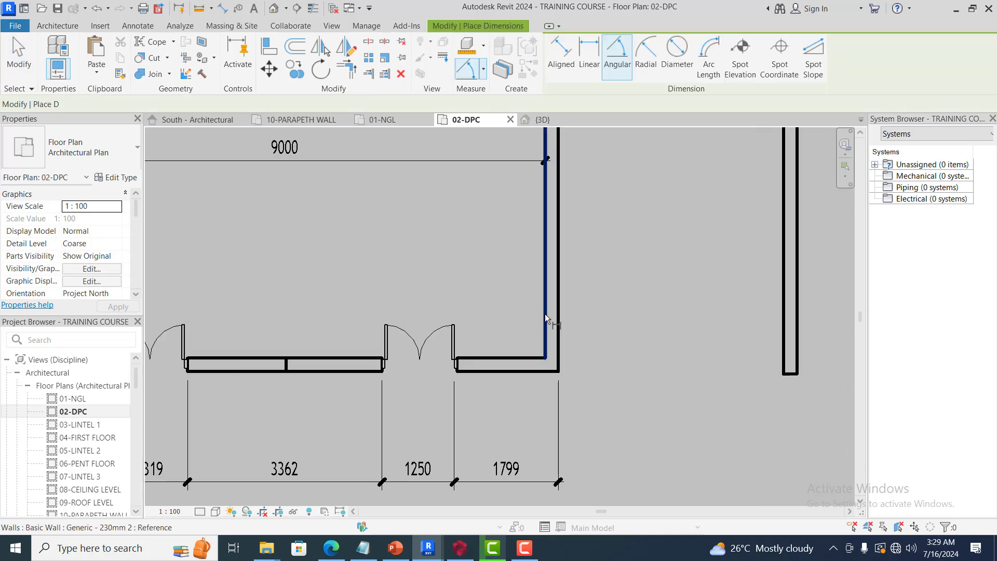
{"action": "left_click", "coordinate": [496, 356]}
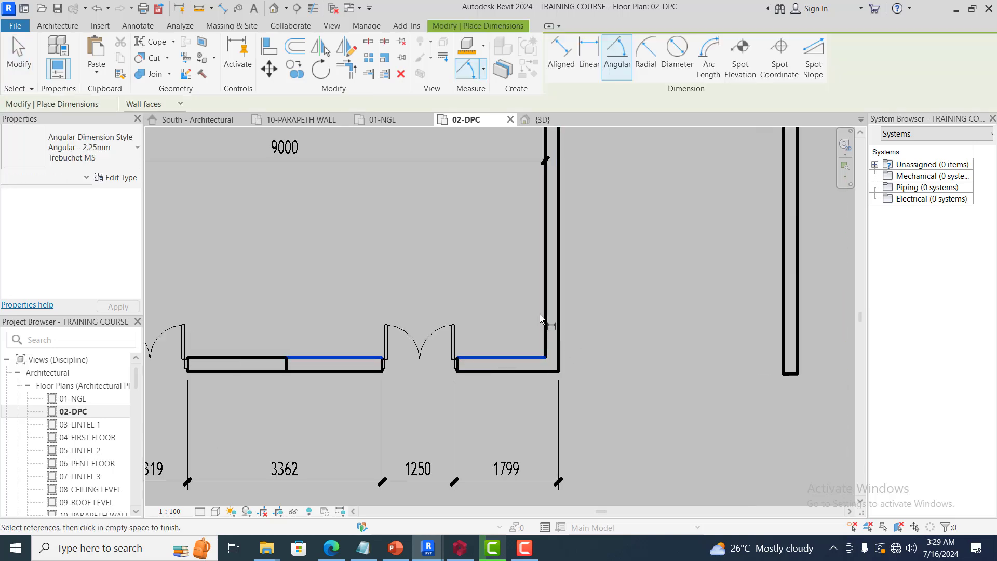
{"action": "left_click", "coordinate": [545, 283]}
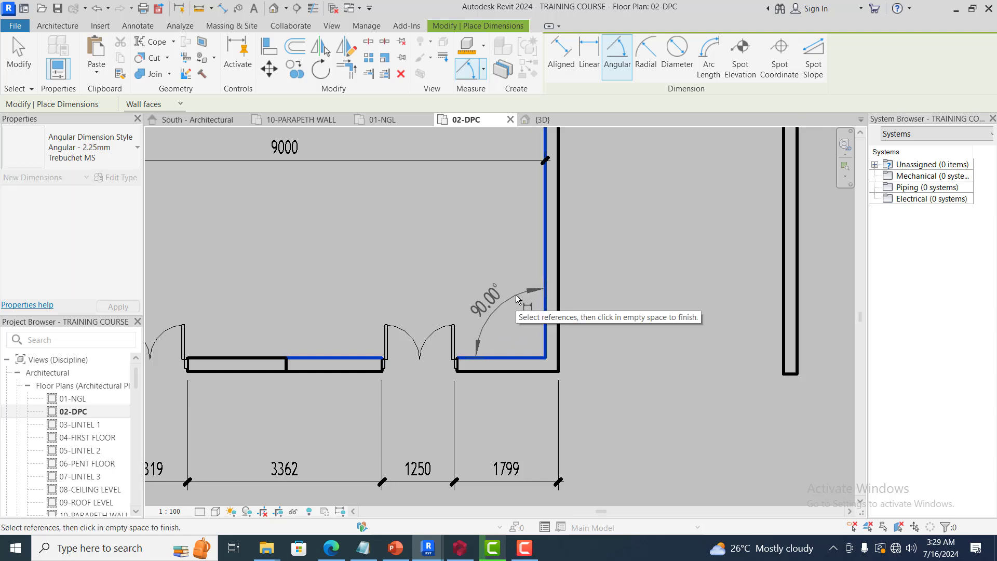
{"action": "left_click", "coordinate": [516, 294]}
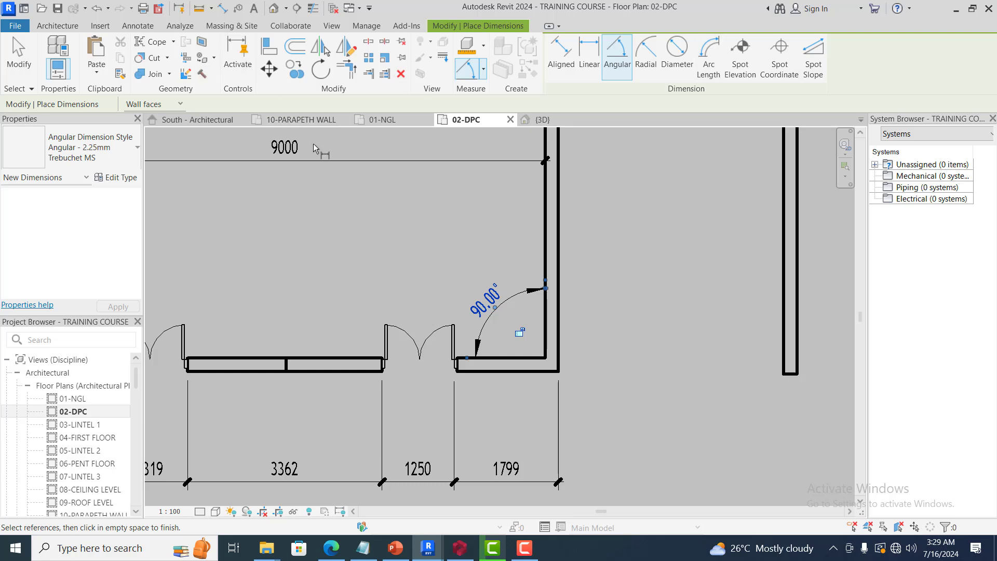
{"action": "key", "text": "Escape"}
{"action": "key", "text": "Escape"}
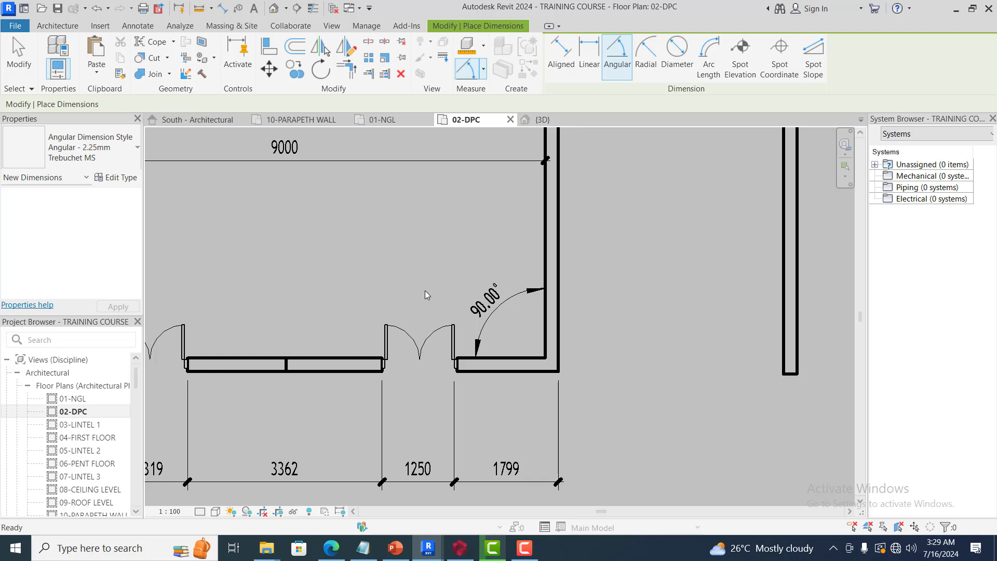
{"action": "left_click", "coordinate": [484, 74]}
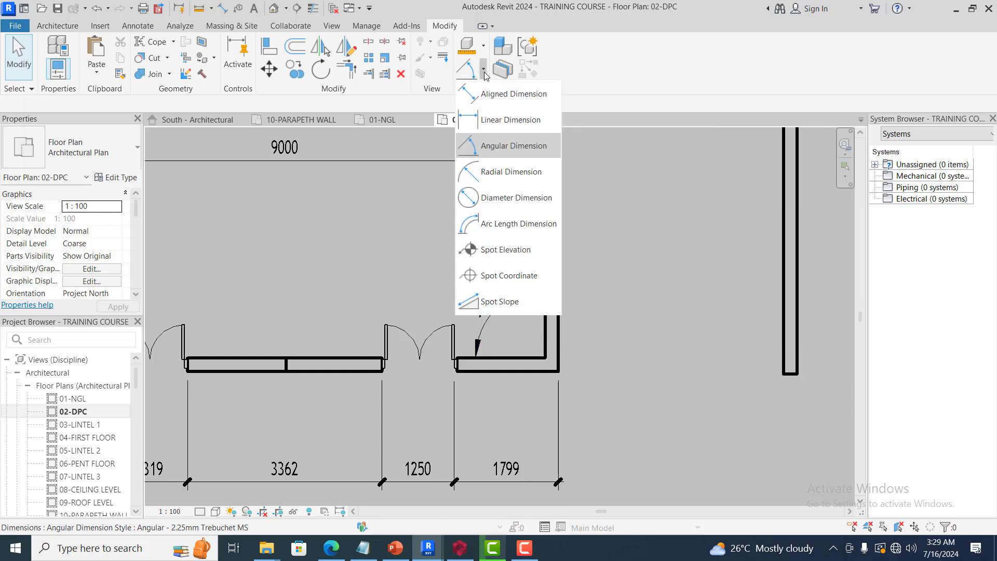
{"action": "left_click", "coordinate": [485, 74]}
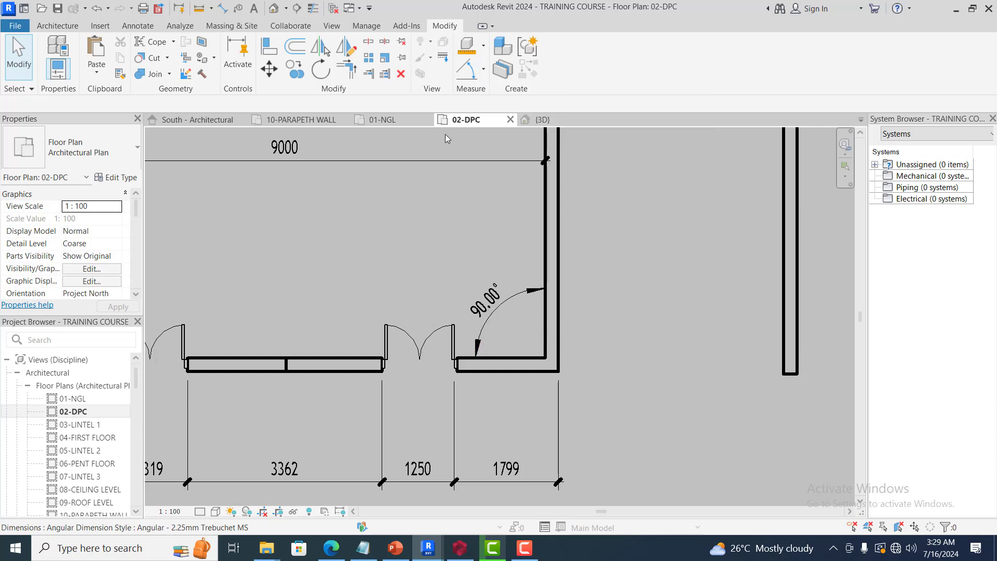
{"action": "scroll", "coordinate": [525, 305], "scroll_direction": "down", "scroll_amount": 3}
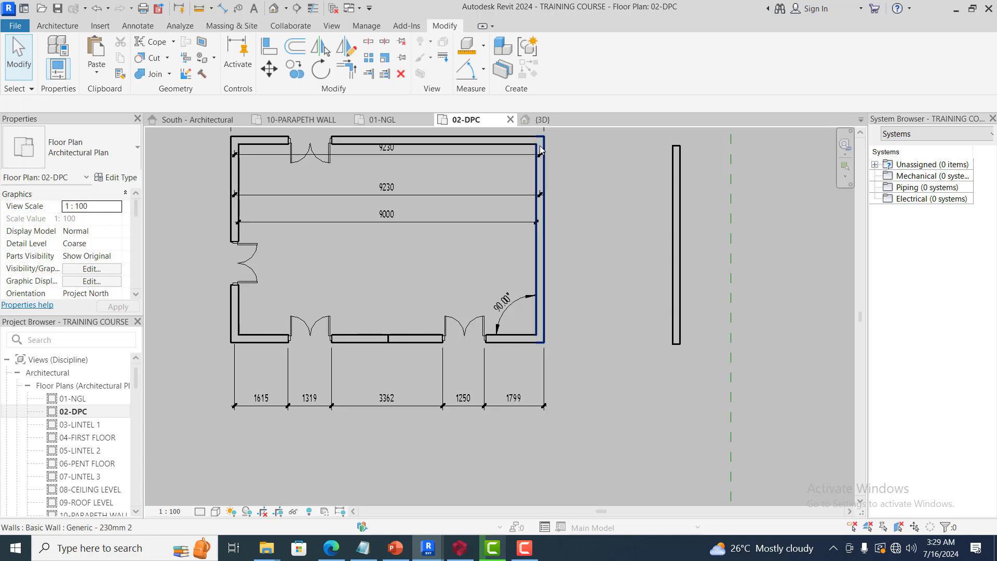
{"action": "scroll", "coordinate": [540, 150], "scroll_direction": "up", "scroll_amount": 5}
{"action": "scroll", "coordinate": [565, 300], "scroll_direction": "down", "scroll_amount": 3}
{"action": "scroll", "coordinate": [566, 170], "scroll_direction": "up", "scroll_amount": 1}
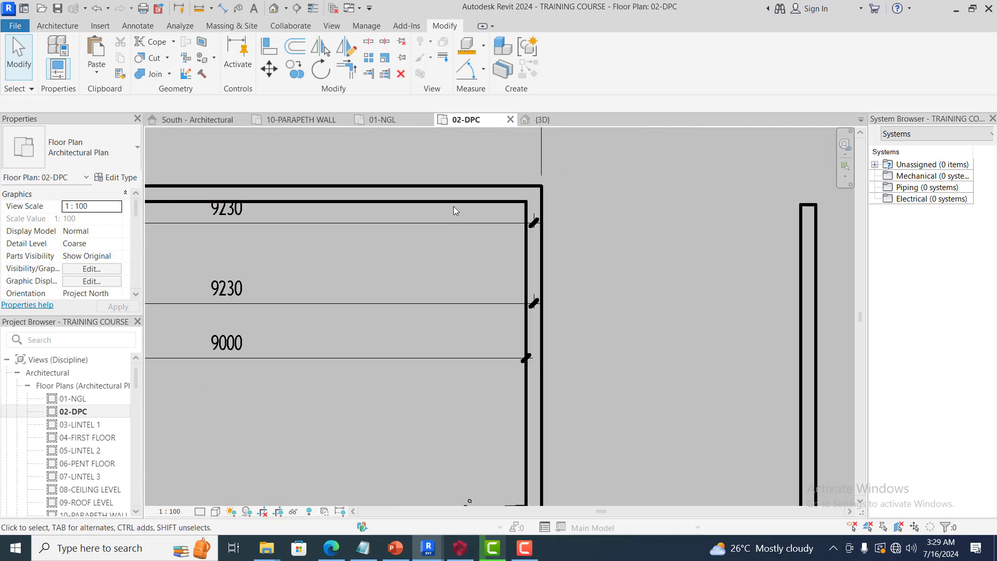
{"action": "left_click", "coordinate": [451, 200]}
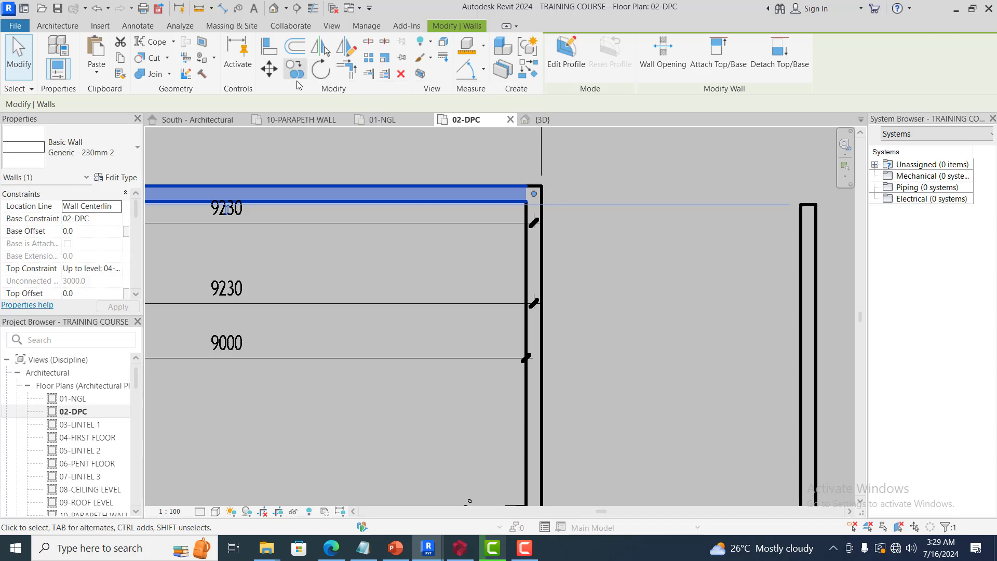
{"action": "left_click", "coordinate": [405, 240]}
{"action": "left_click", "coordinate": [57, 25]}
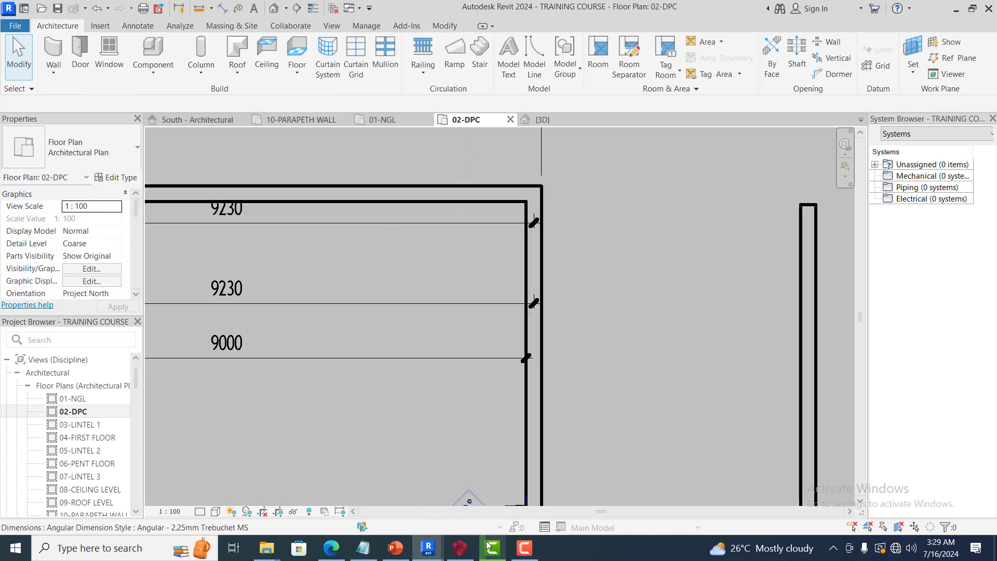
{"action": "mouse_move", "coordinate": [516, 555]}
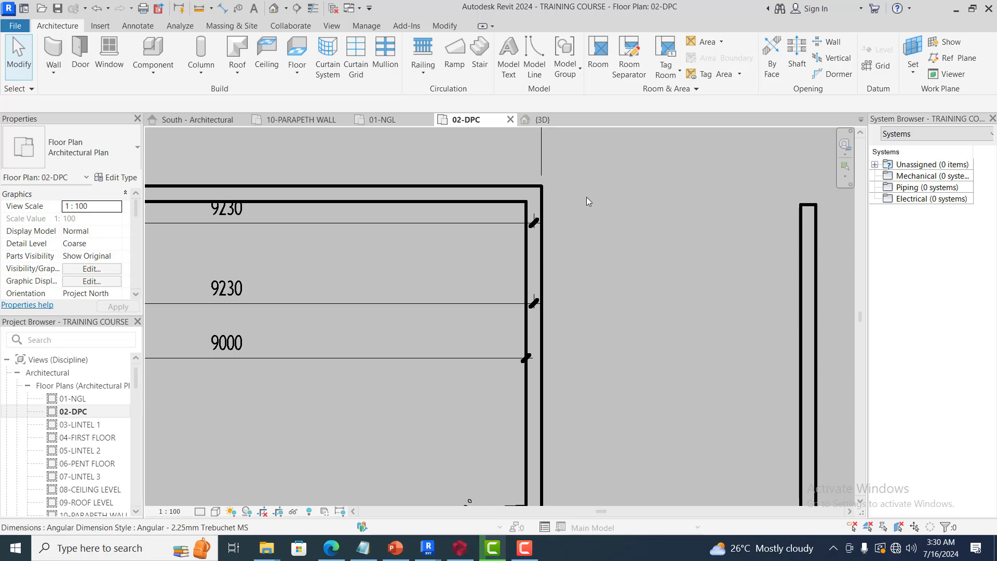
{"action": "scroll", "coordinate": [587, 197], "scroll_direction": "down", "scroll_amount": 2}
{"action": "scroll", "coordinate": [609, 235], "scroll_direction": "down", "scroll_amount": 1}
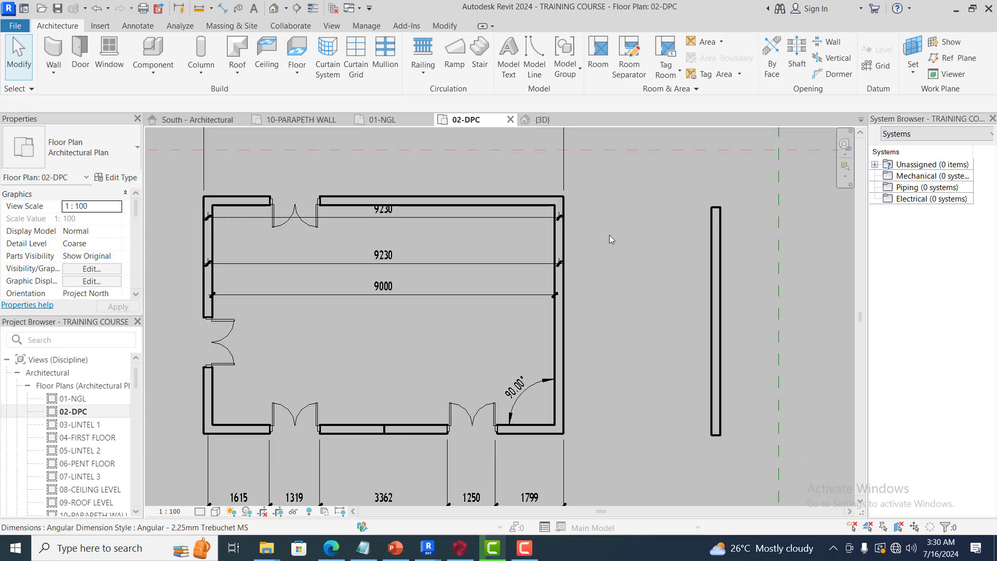
{"action": "left_click", "coordinate": [443, 26]}
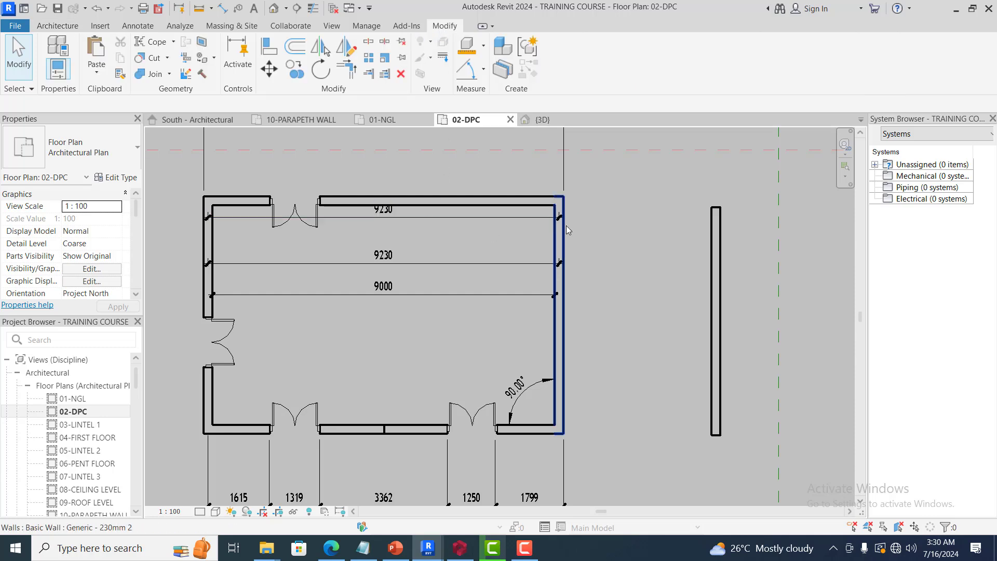
{"action": "left_click", "coordinate": [65, 27]}
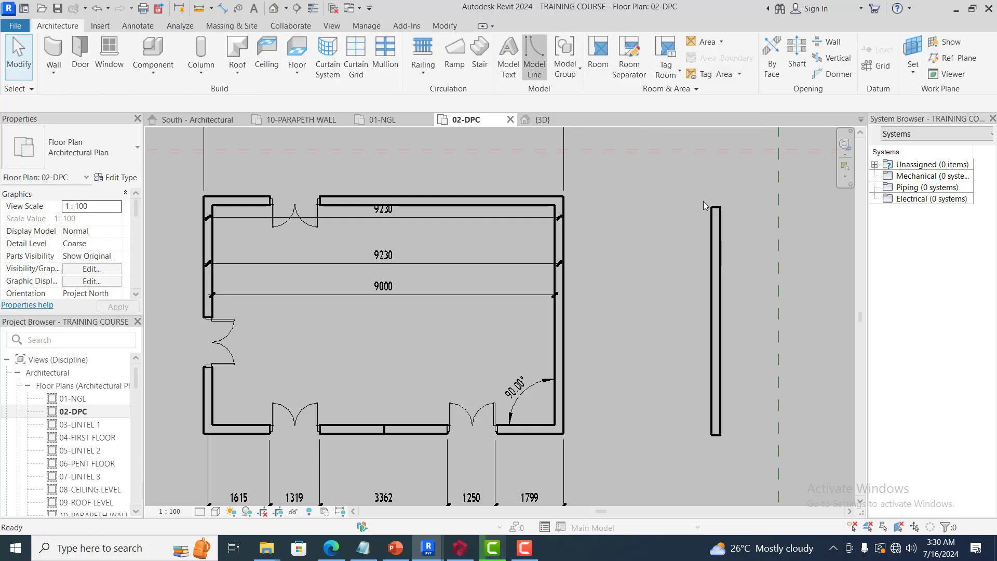
- Sketch a 270° start-end-radius arc in model lines, radius about 1131 mm, between the room and the freestanding wall
{"action": "key", "text": "l"}
{"action": "key", "text": "i"}
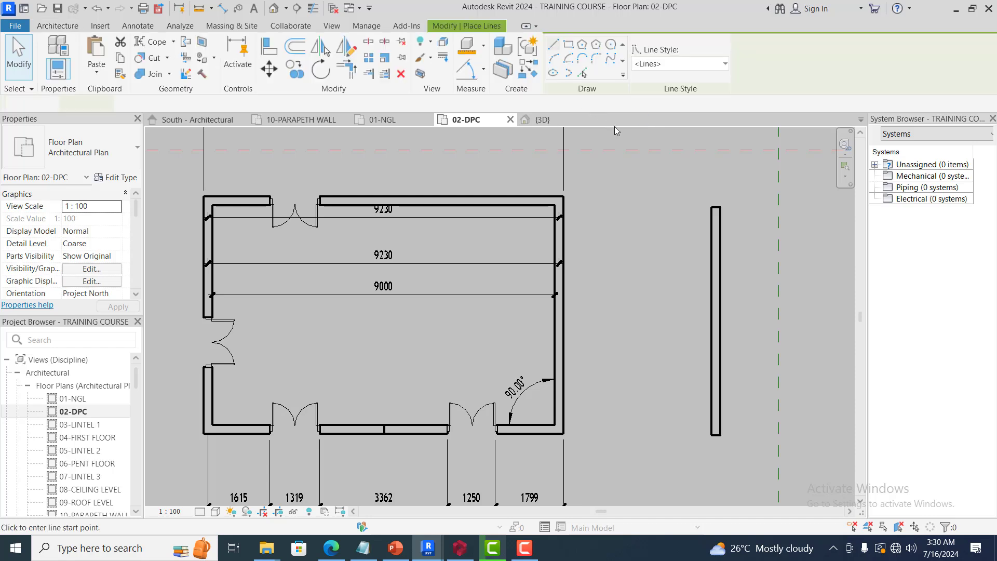
{"action": "left_click", "coordinate": [581, 58]}
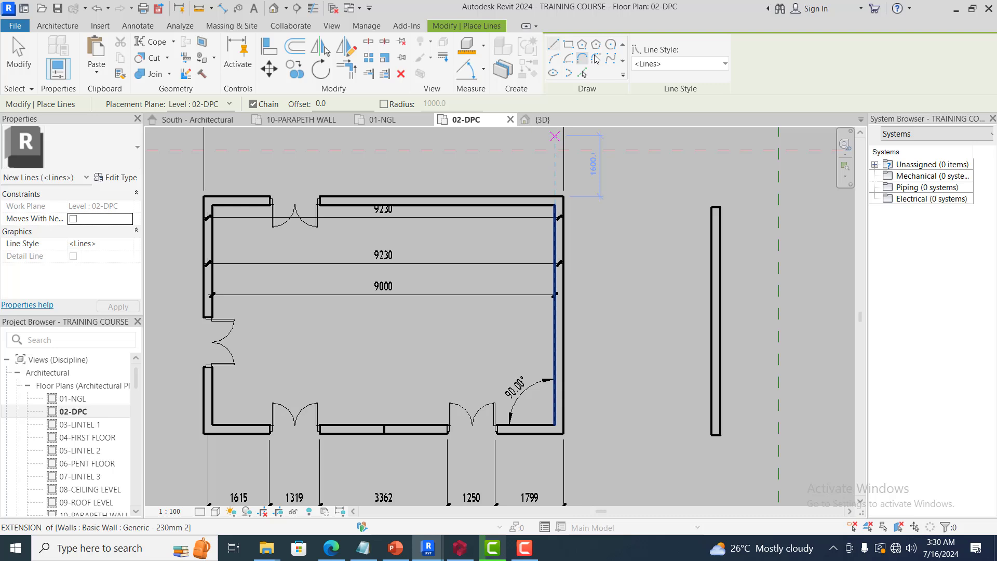
{"action": "left_click", "coordinate": [552, 61]}
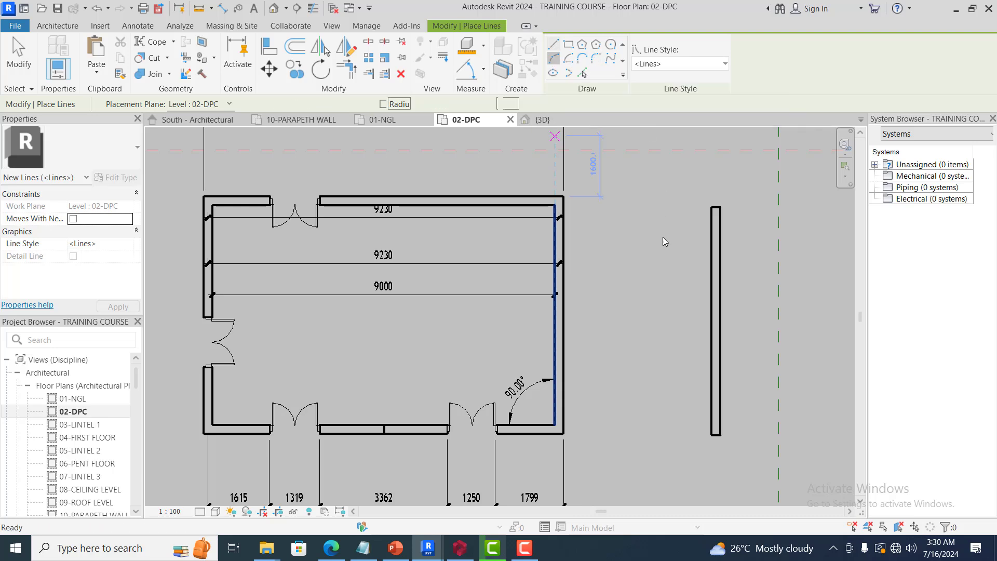
{"action": "left_click", "coordinate": [595, 313]}
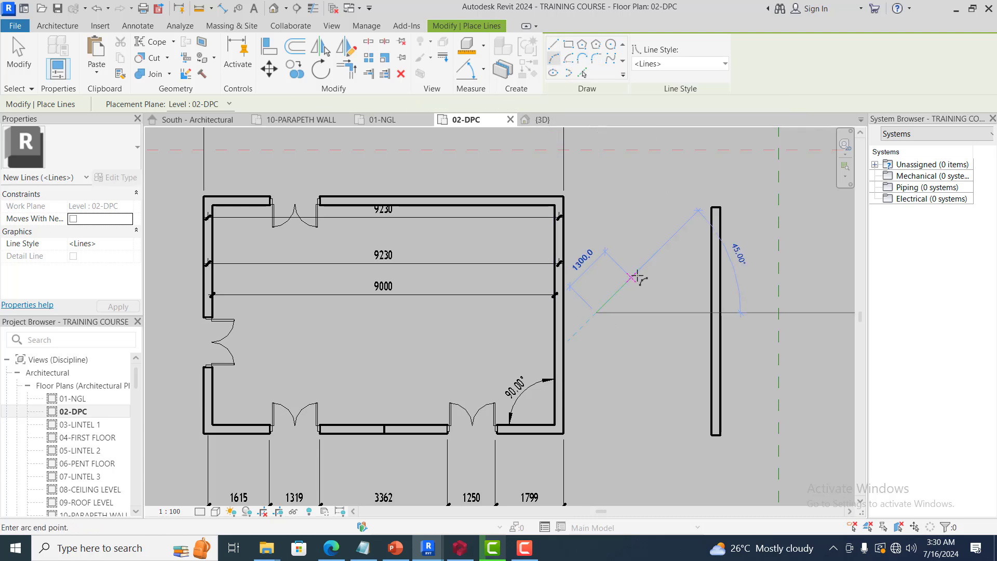
{"action": "left_click", "coordinate": [639, 269]}
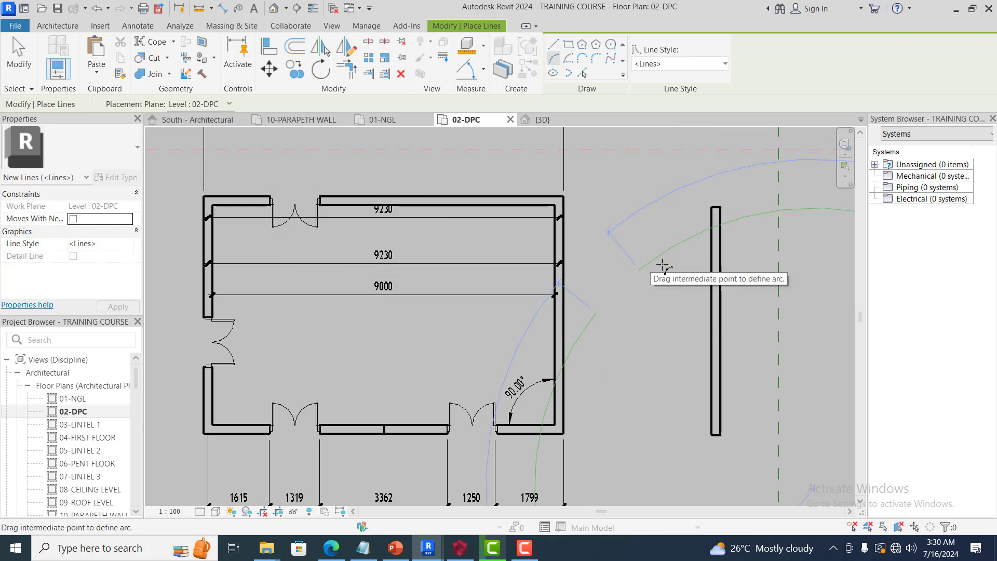
{"action": "scroll", "coordinate": [671, 269], "scroll_direction": "down", "scroll_amount": 3}
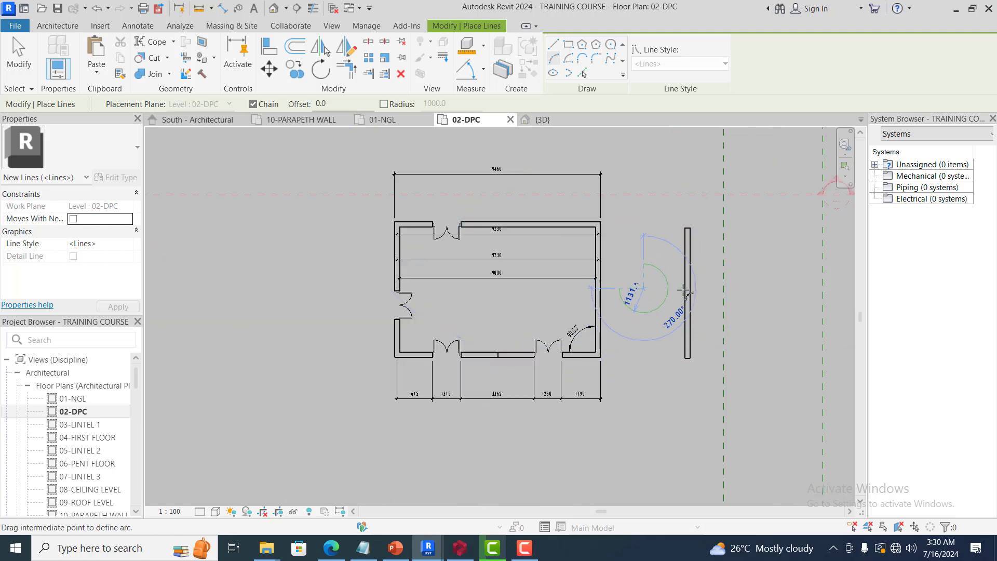
{"action": "scroll", "coordinate": [685, 291], "scroll_direction": "up", "scroll_amount": 2}
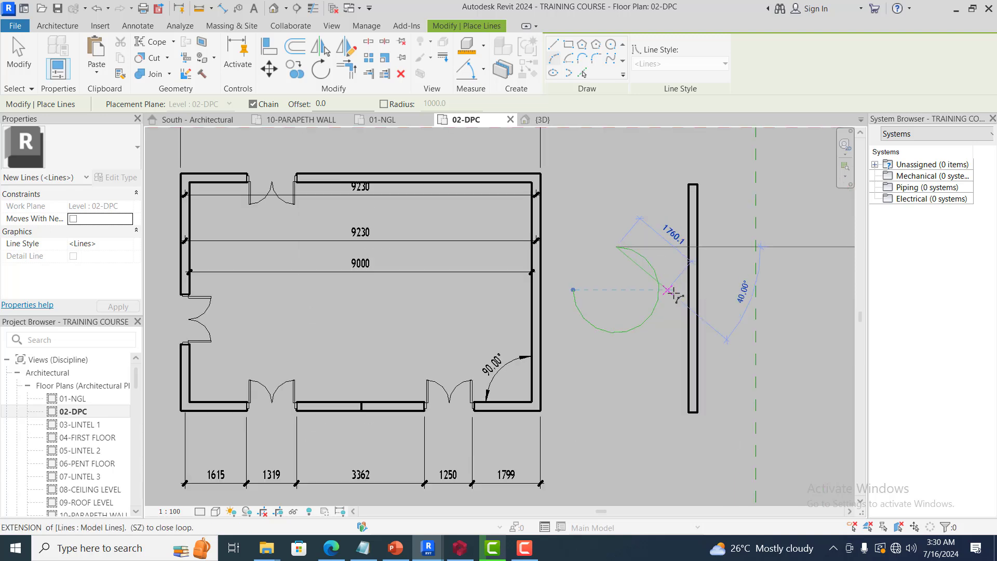
{"action": "scroll", "coordinate": [675, 290], "scroll_direction": "up", "scroll_amount": 1}
{"action": "key", "text": "Escape"}
{"action": "scroll", "coordinate": [655, 274], "scroll_direction": "up", "scroll_amount": 1}
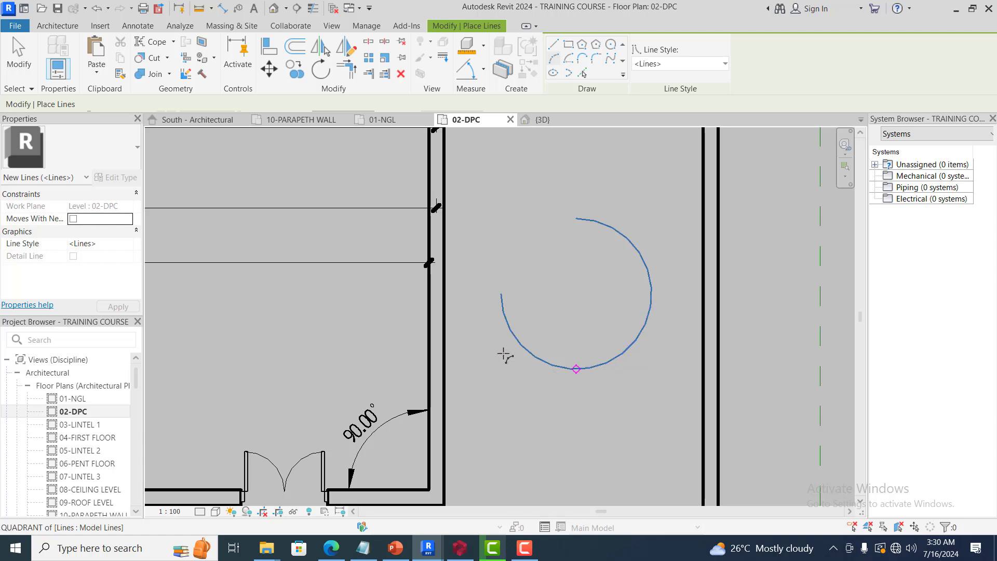
- Draw a curved Generic - 230mm 2 wall over the model-line arc, using Start-End-Radius Arc between the arc's two endpoints
{"action": "left_click", "coordinate": [47, 29]}
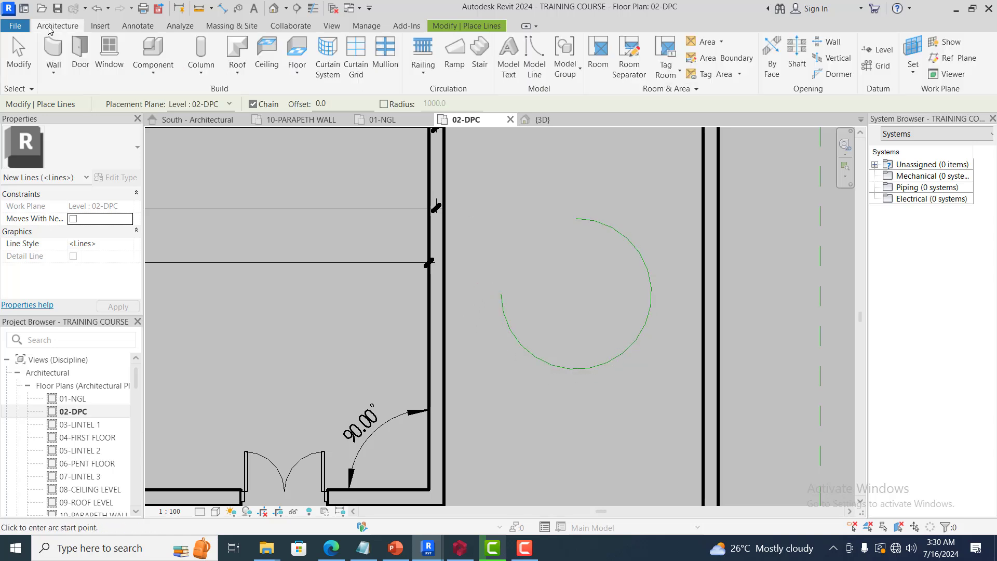
{"action": "left_click", "coordinate": [54, 51]}
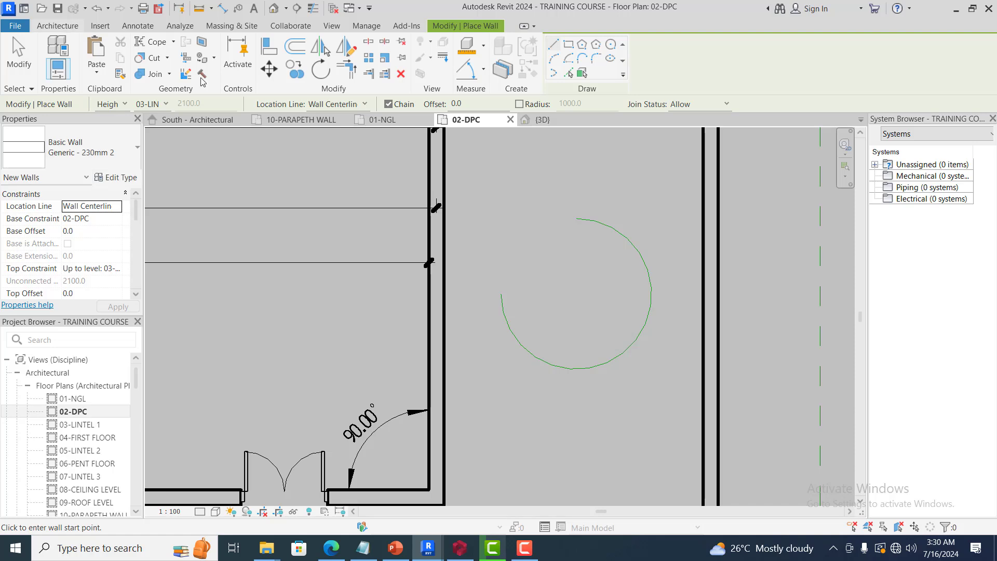
{"action": "left_click", "coordinate": [501, 295]}
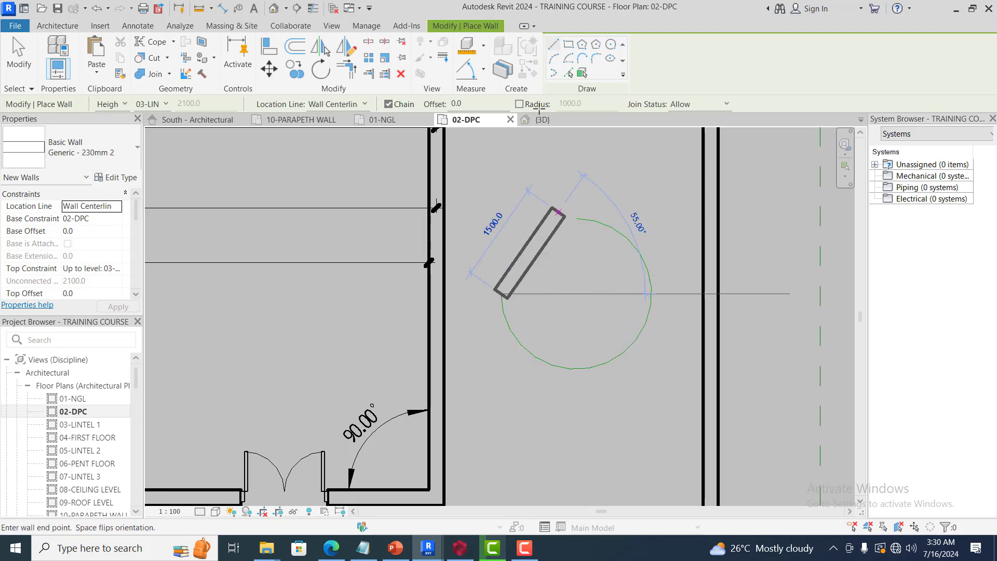
{"action": "left_click", "coordinate": [582, 58]}
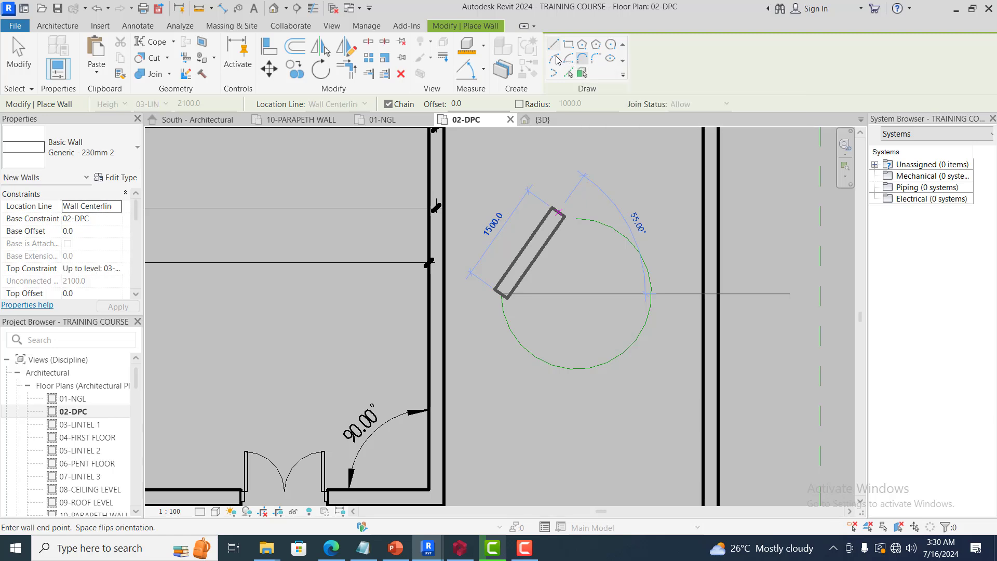
{"action": "left_click", "coordinate": [555, 59]}
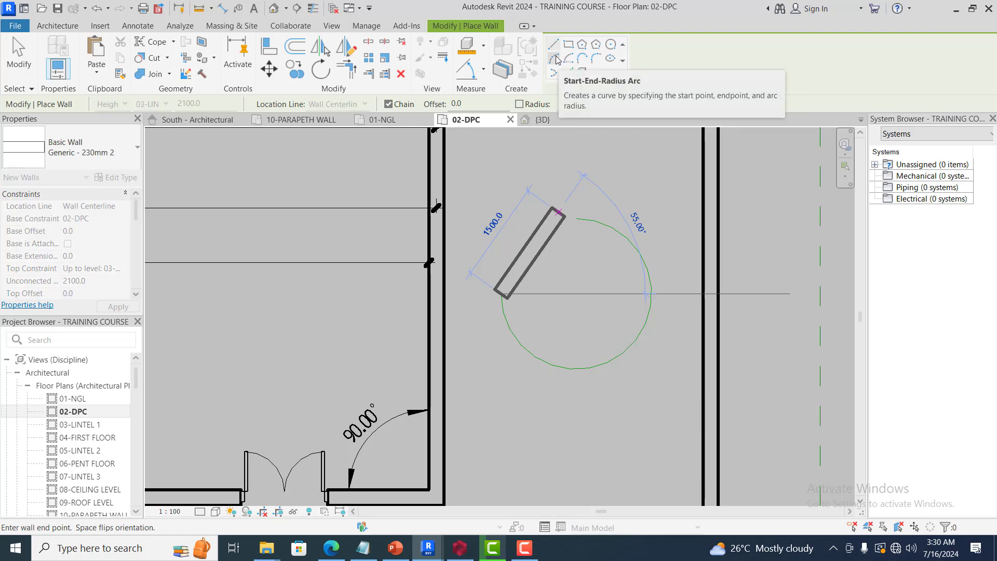
{"action": "left_click", "coordinate": [630, 347]}
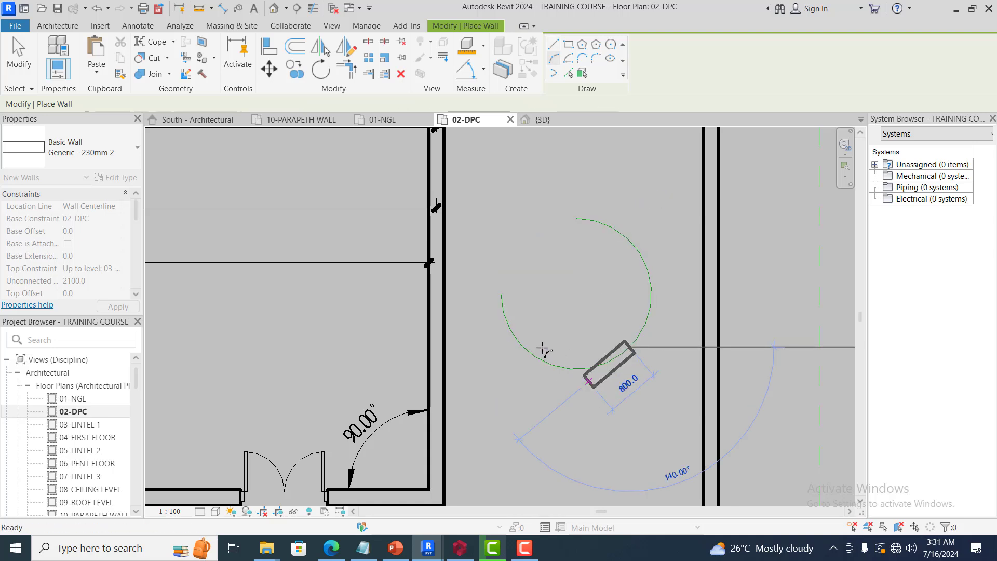
{"action": "key", "text": "Escape"}
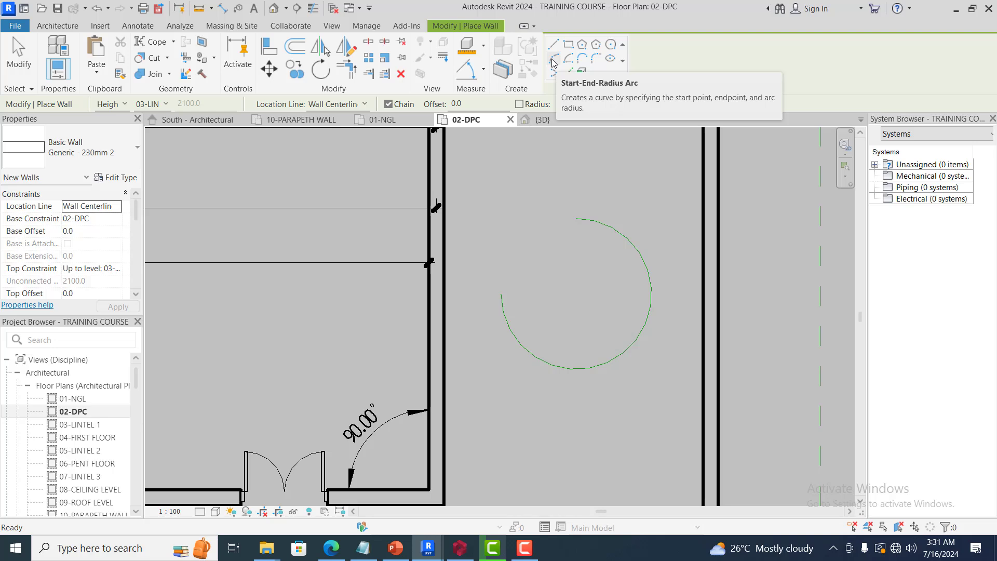
{"action": "left_click", "coordinate": [553, 60]}
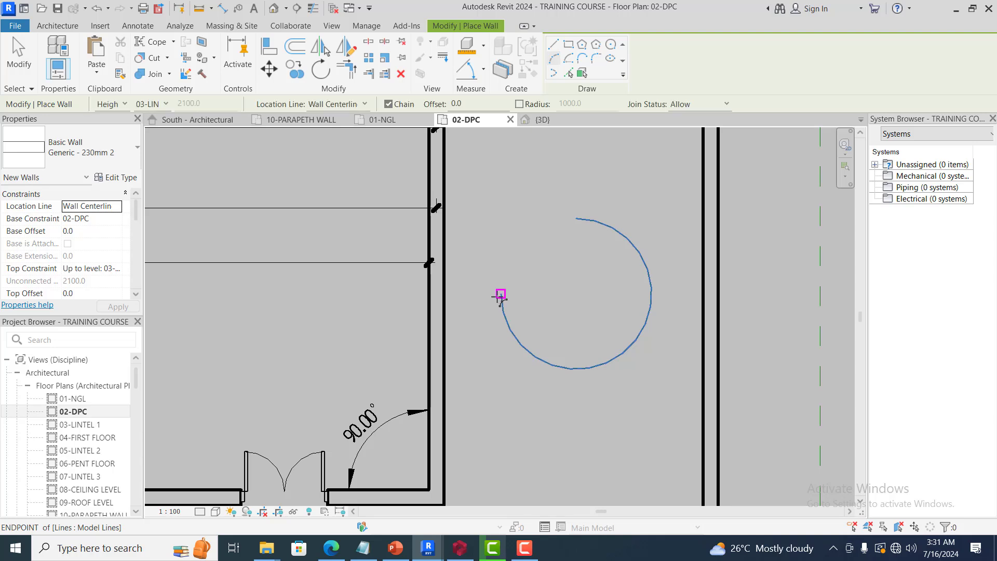
{"action": "left_click", "coordinate": [500, 294]}
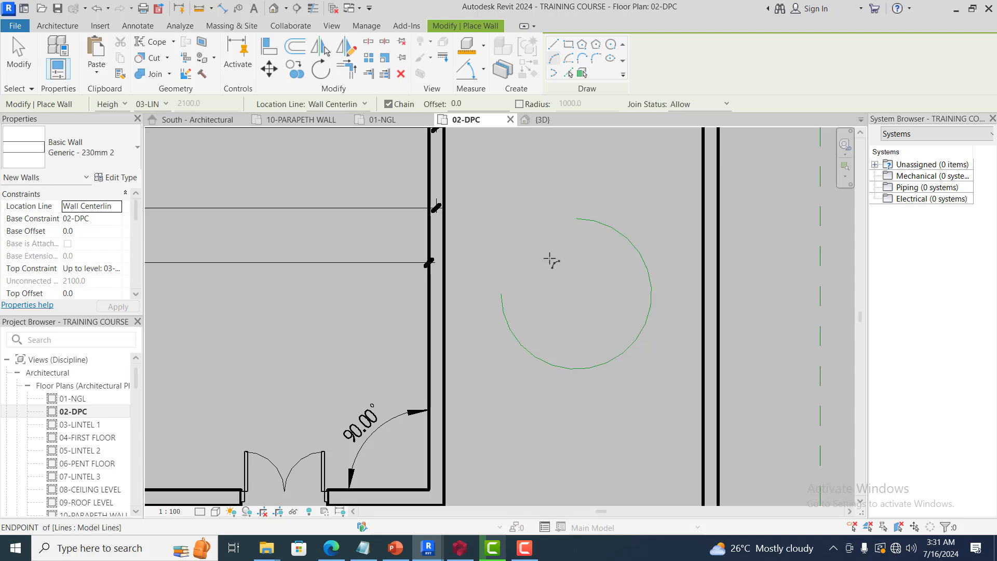
{"action": "left_click", "coordinate": [576, 218]}
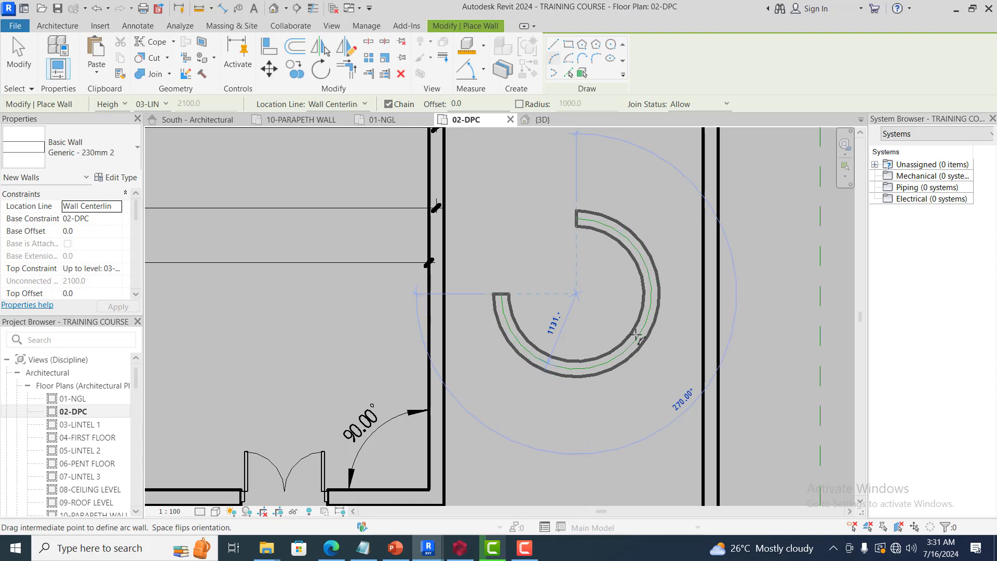
{"action": "left_click", "coordinate": [636, 335]}
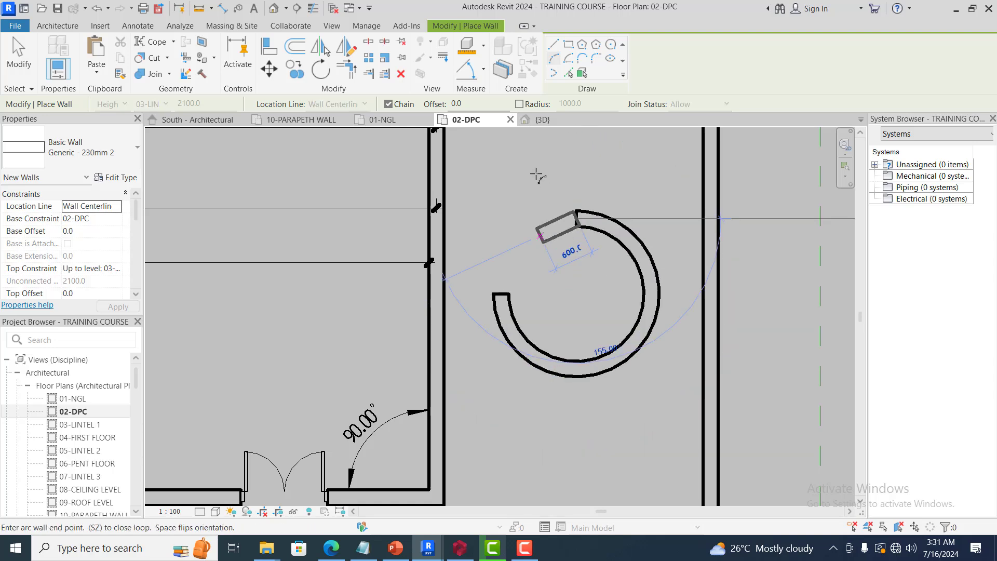
{"action": "key", "text": "Escape"}
{"action": "key", "text": "Escape"}
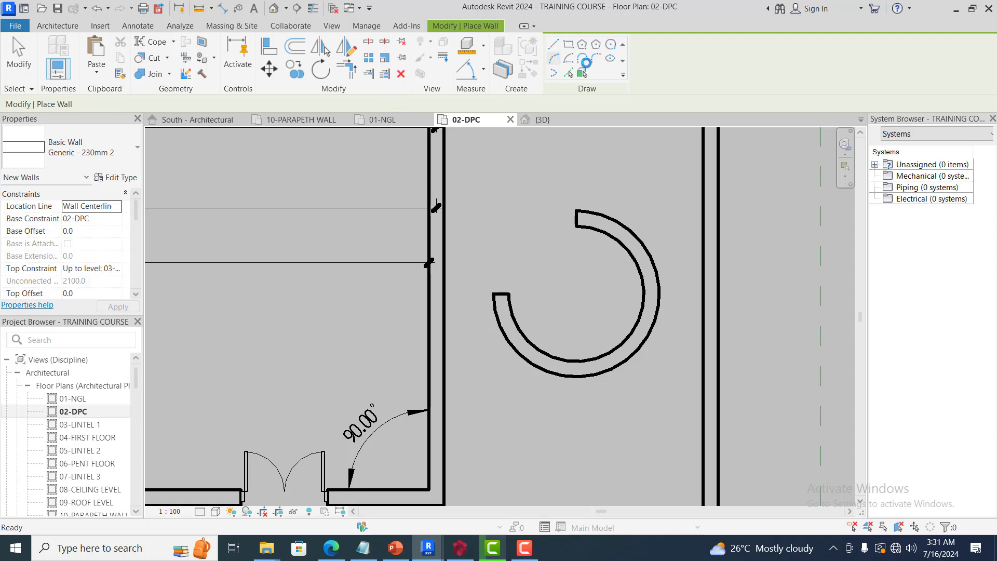
{"action": "left_click", "coordinate": [586, 63]}
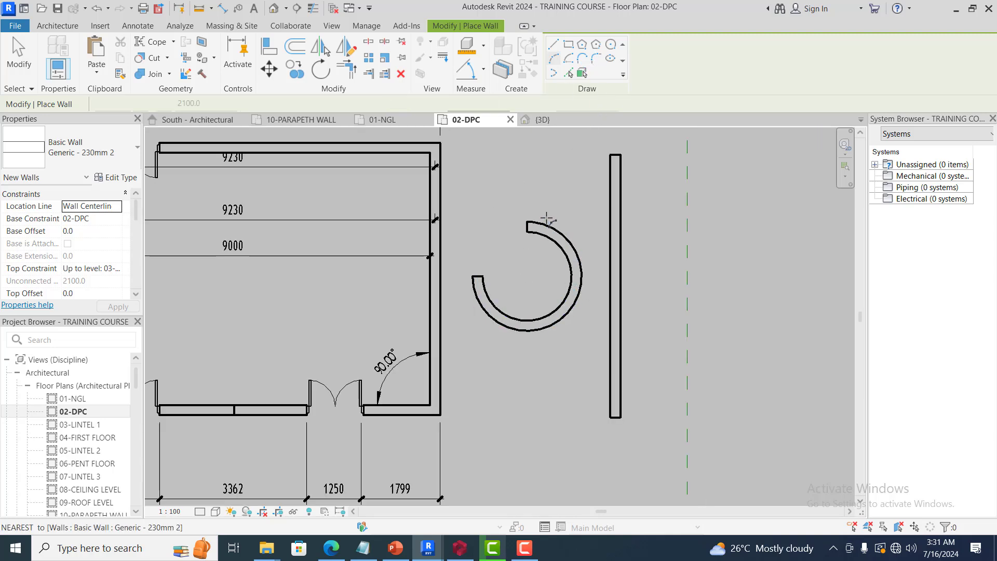
{"action": "key", "text": "Escape"}
{"action": "key", "text": "Escape"}
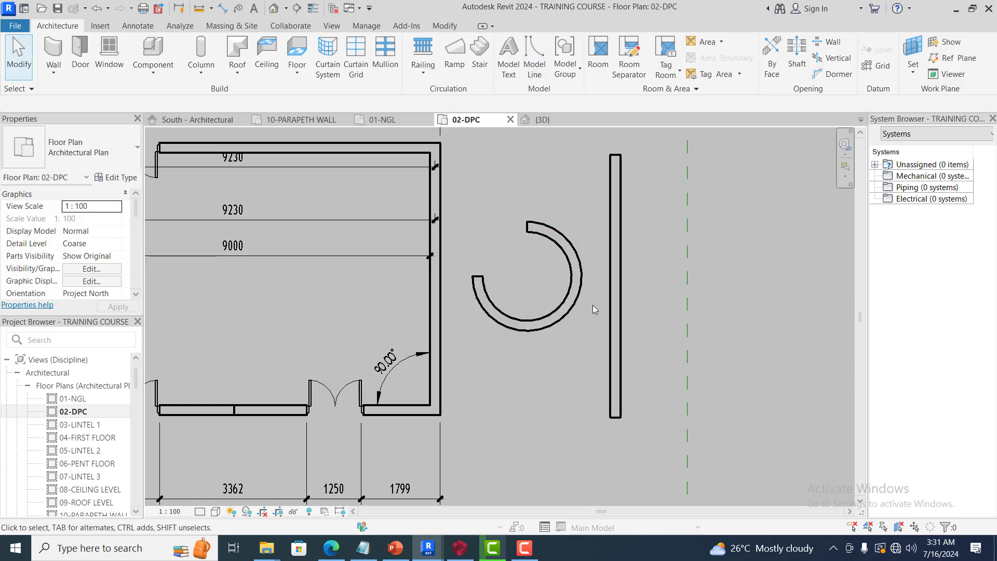
{"action": "scroll", "coordinate": [594, 308], "scroll_direction": "down", "scroll_amount": 3}
{"action": "scroll", "coordinate": [581, 307], "scroll_direction": "up", "scroll_amount": 2}
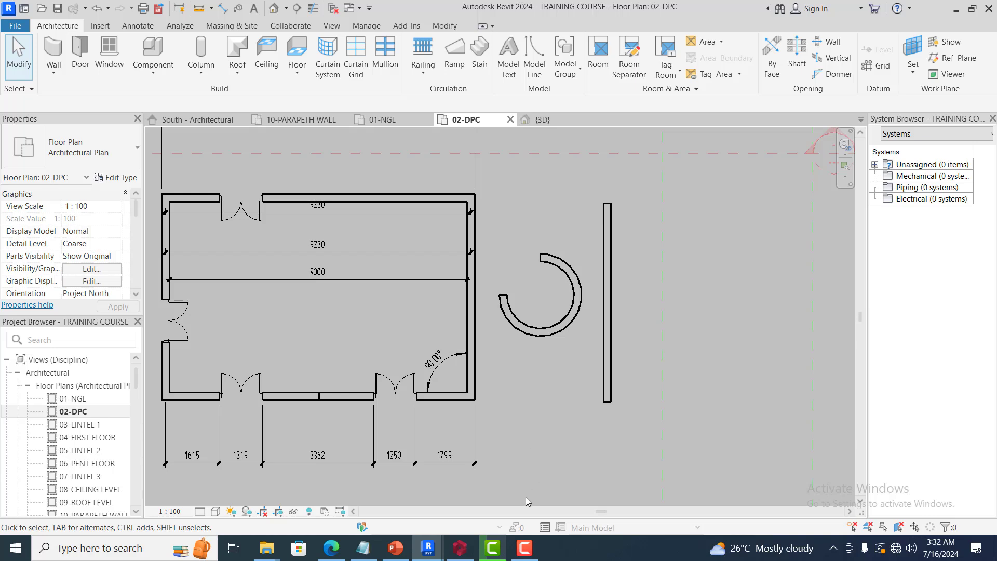
{"action": "mouse_move", "coordinate": [533, 544]}
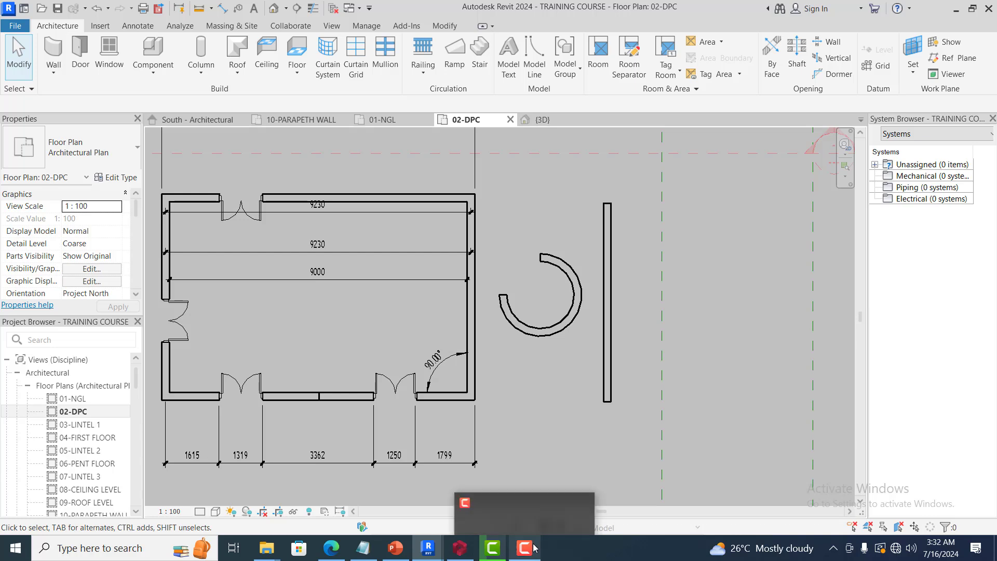